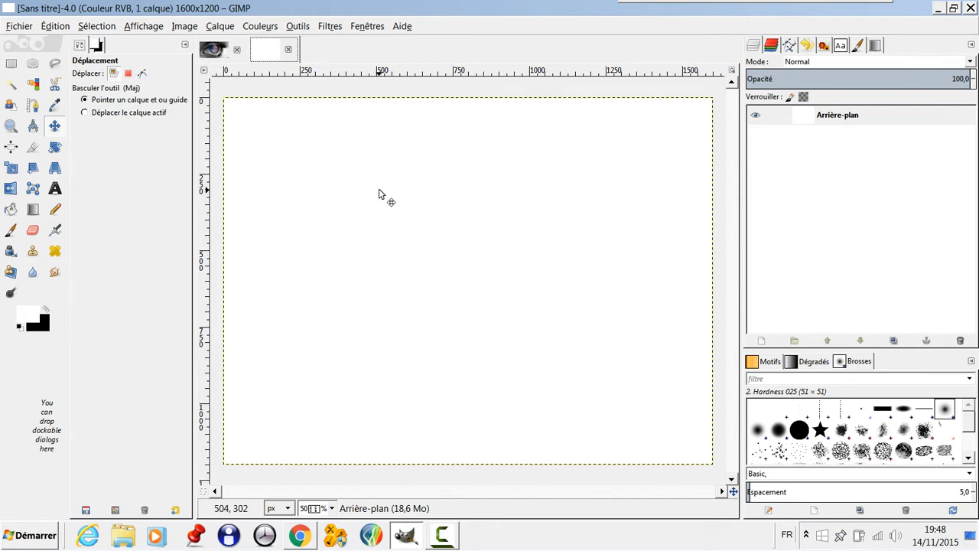
Copy the teardrop eyelash picture from Chrome and paste it into GIMP as a new image.
left_click(214, 50)
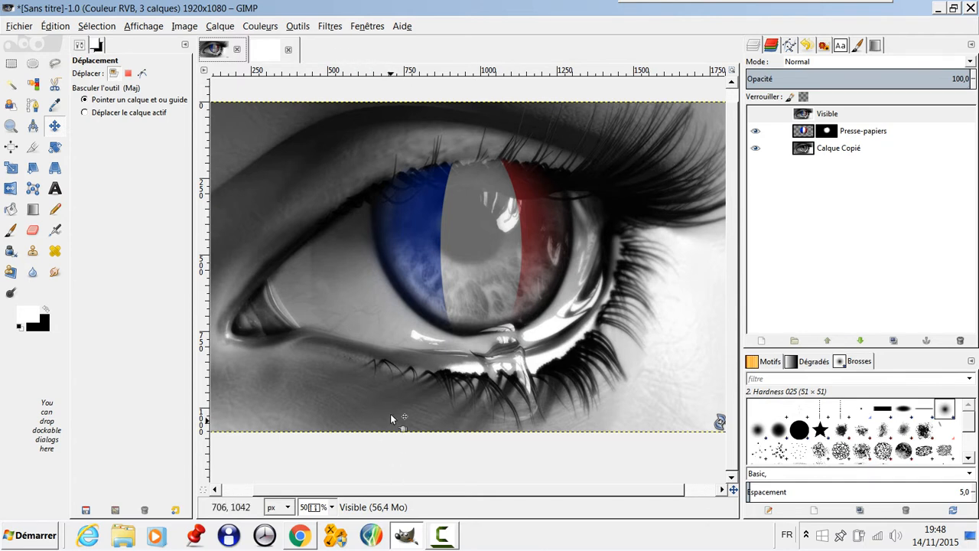
left_click(270, 61)
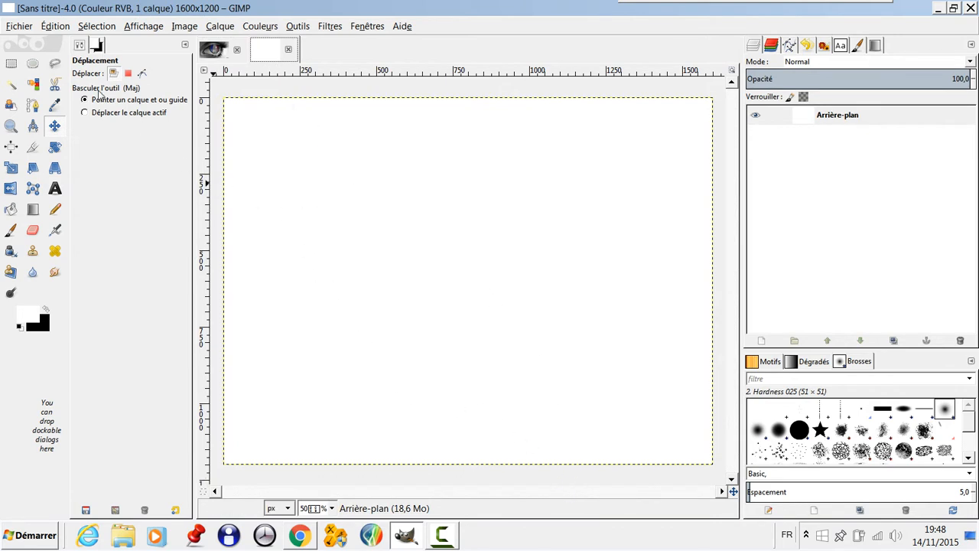
left_click(299, 535)
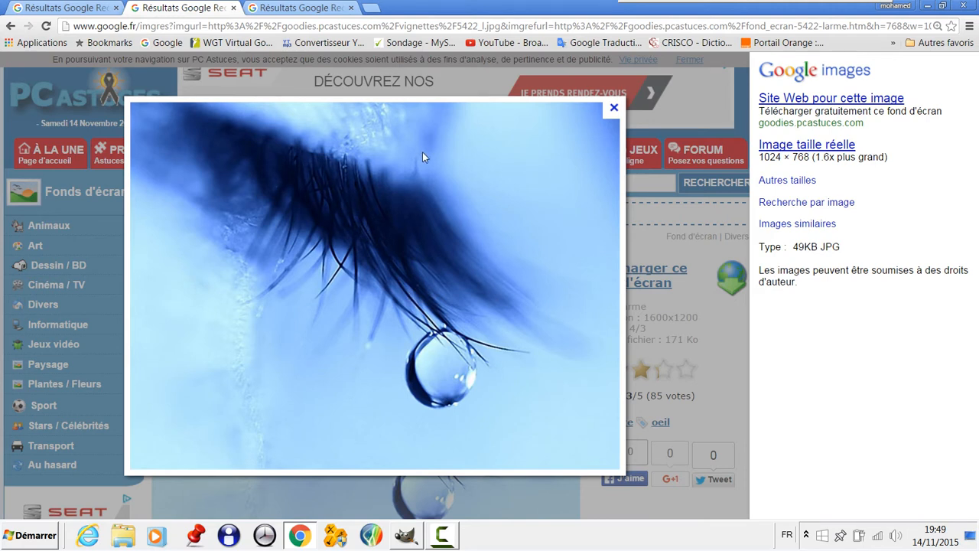
right_click(404, 261)
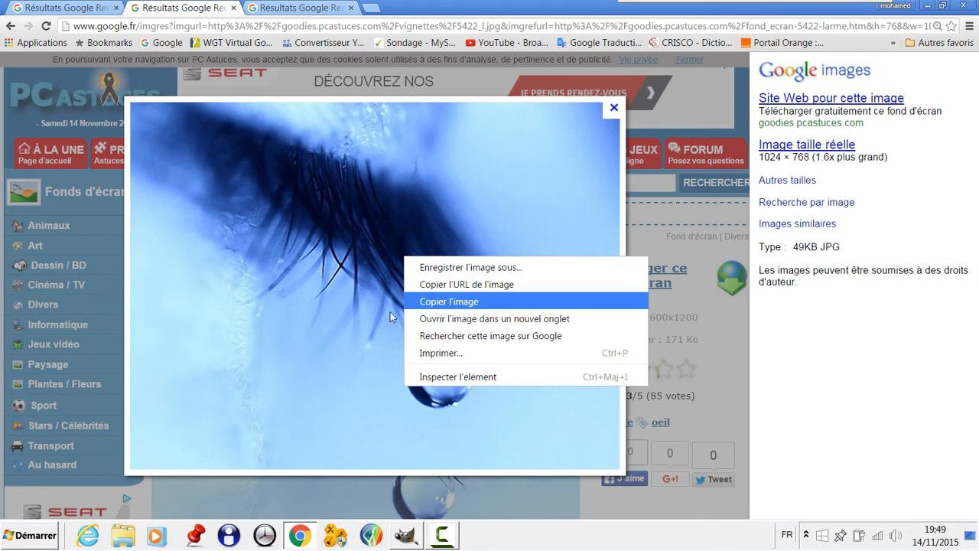
left_click(406, 536)
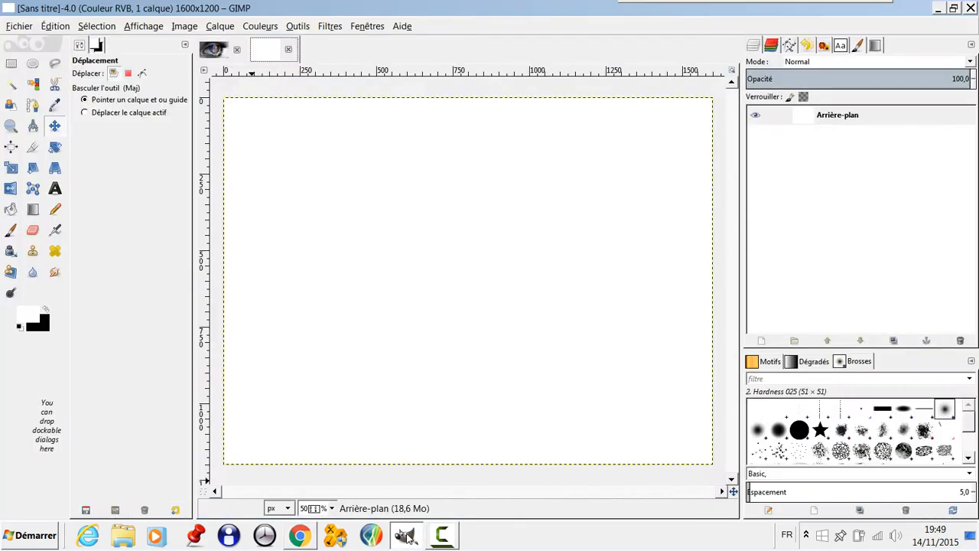
left_click(57, 27)
mouse_move(103, 182)
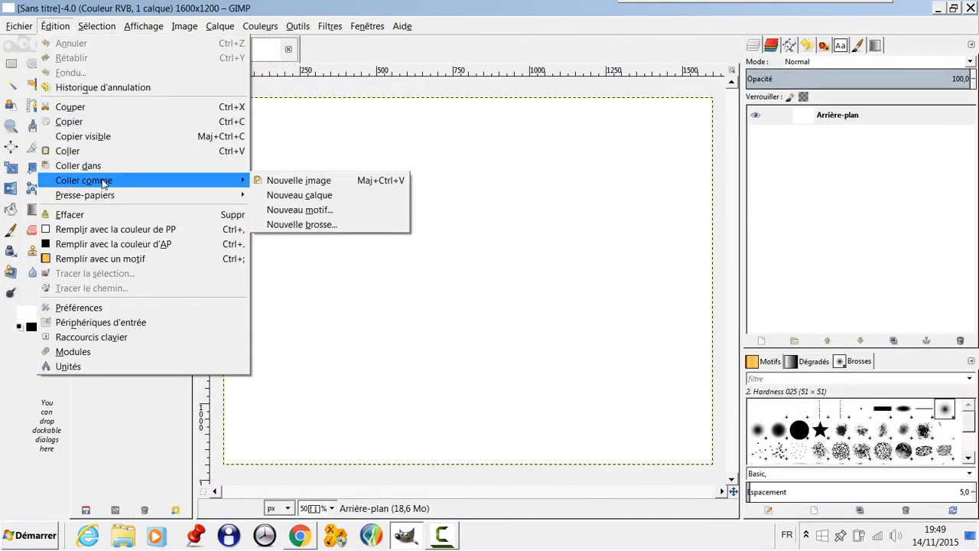
left_click(310, 184)
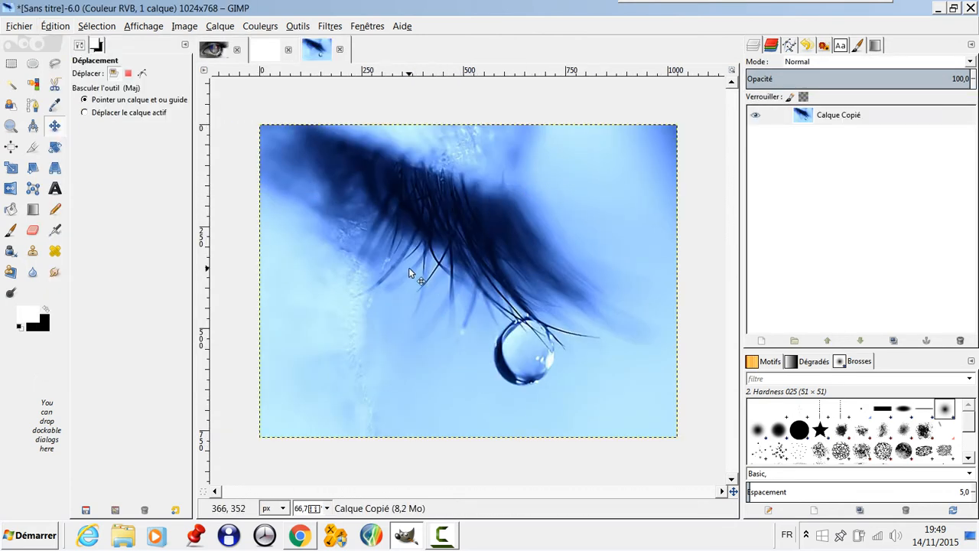
Copy the French flag picture from Chrome, paste it into GIMP's teardrop image as a new layer, and move it near the centre.
left_click(300, 536)
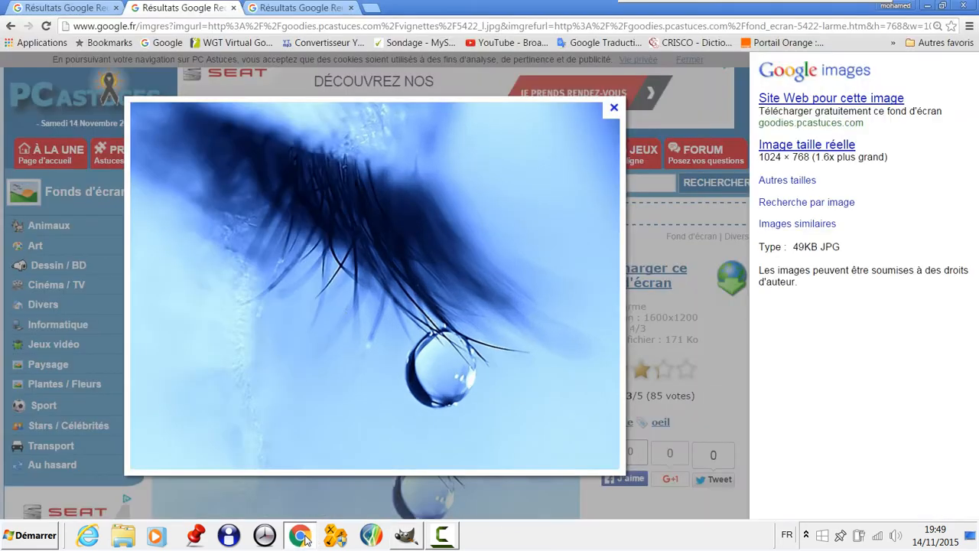
left_click(290, 9)
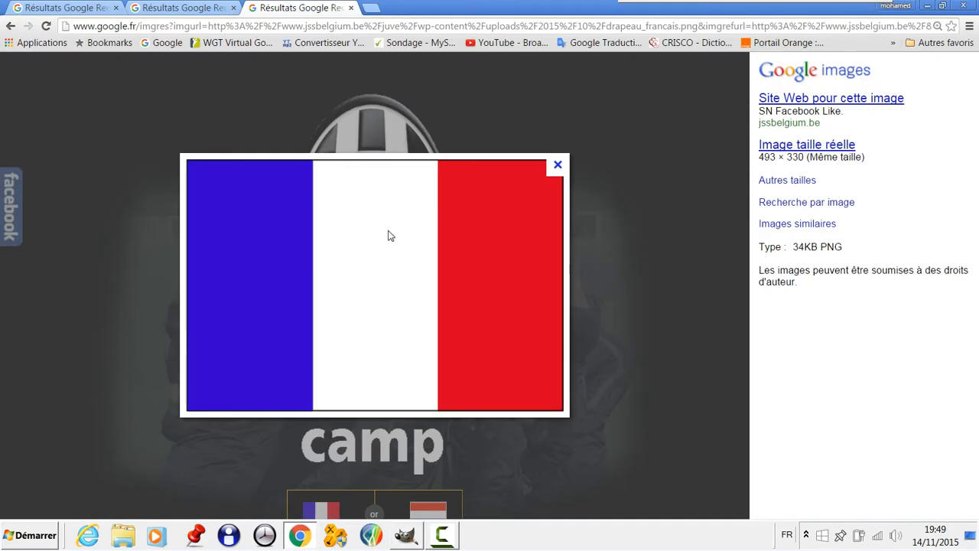
right_click(374, 256)
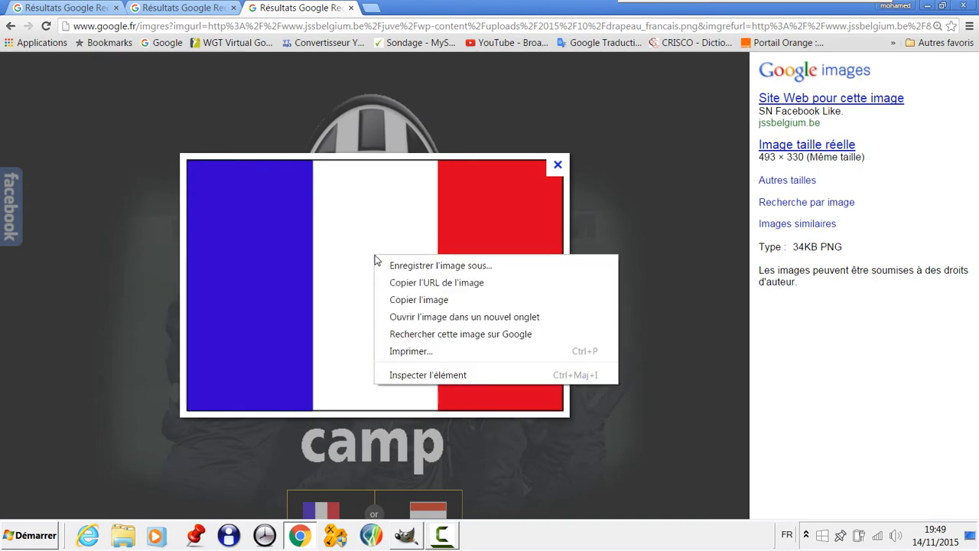
left_click(419, 300)
left_click(406, 539)
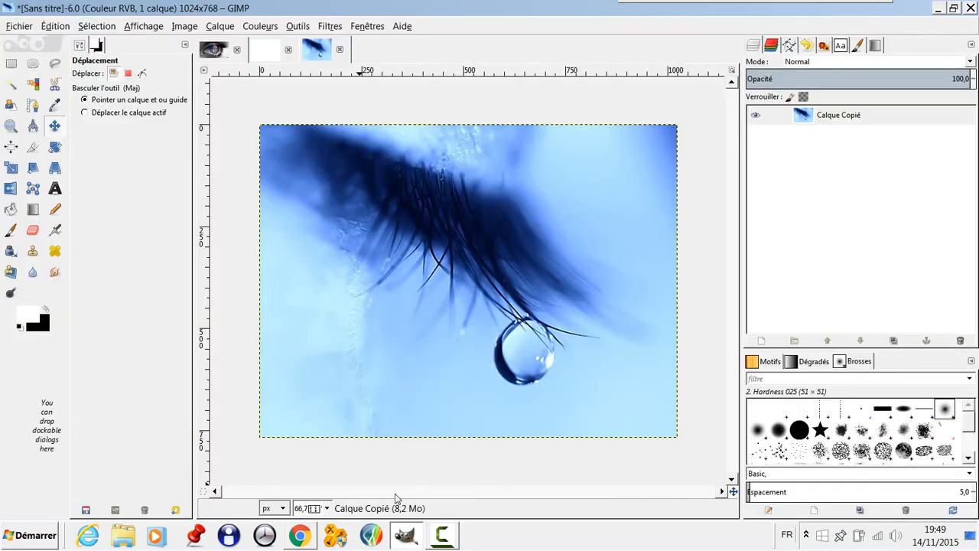
left_click(55, 26)
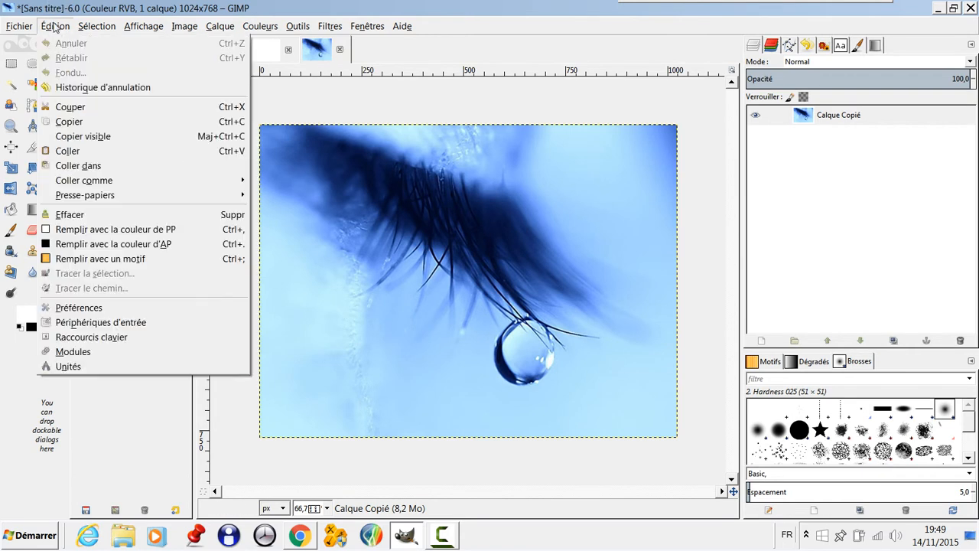
mouse_move(98, 184)
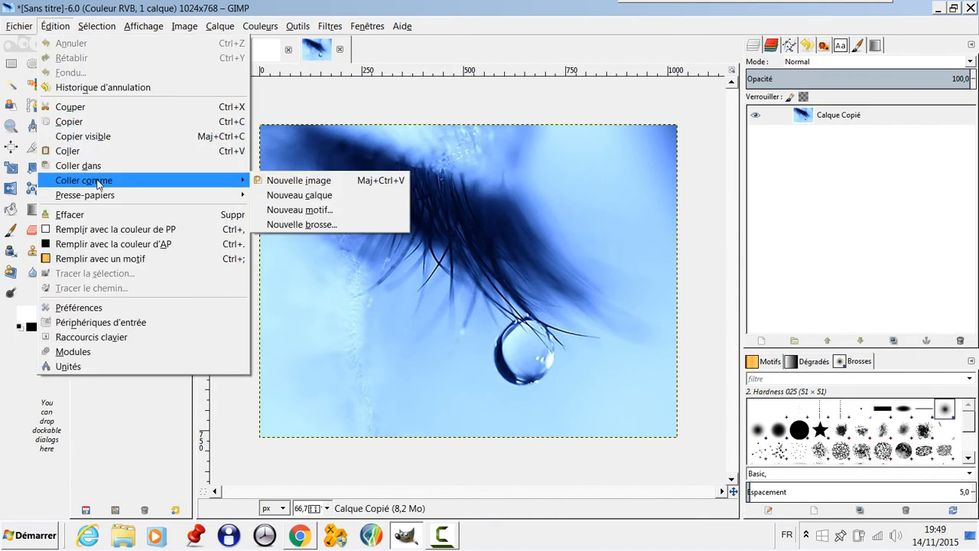
left_click(294, 198)
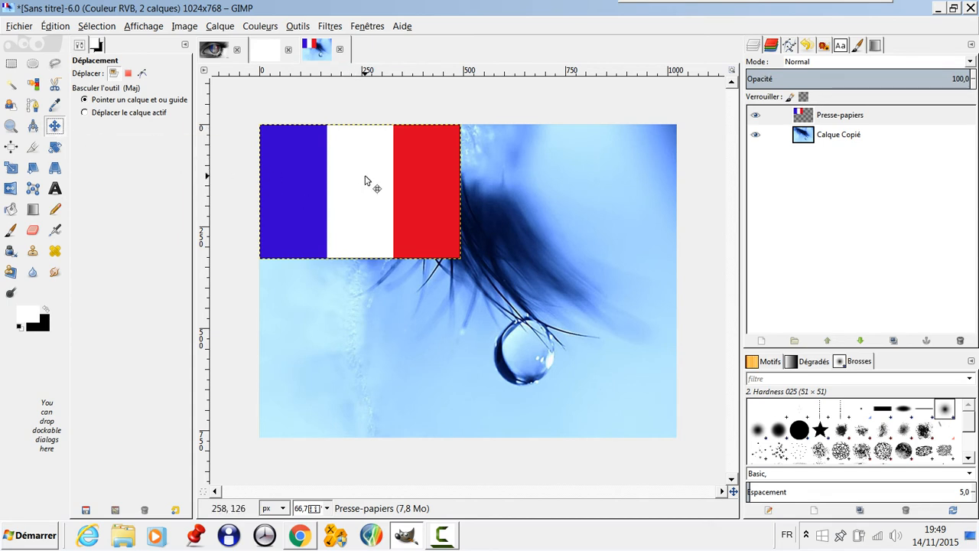
left_click_drag(375, 181, 463, 280)
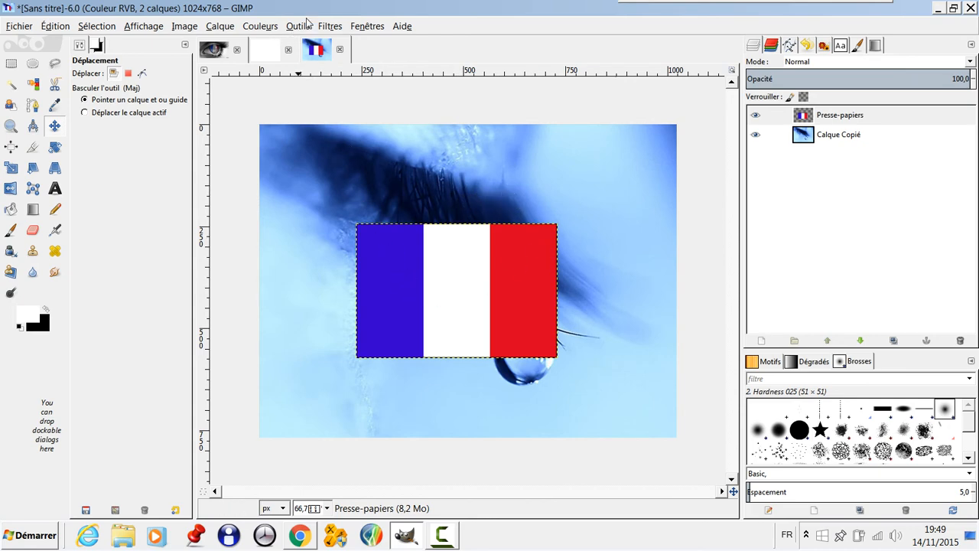
left_click(330, 27)
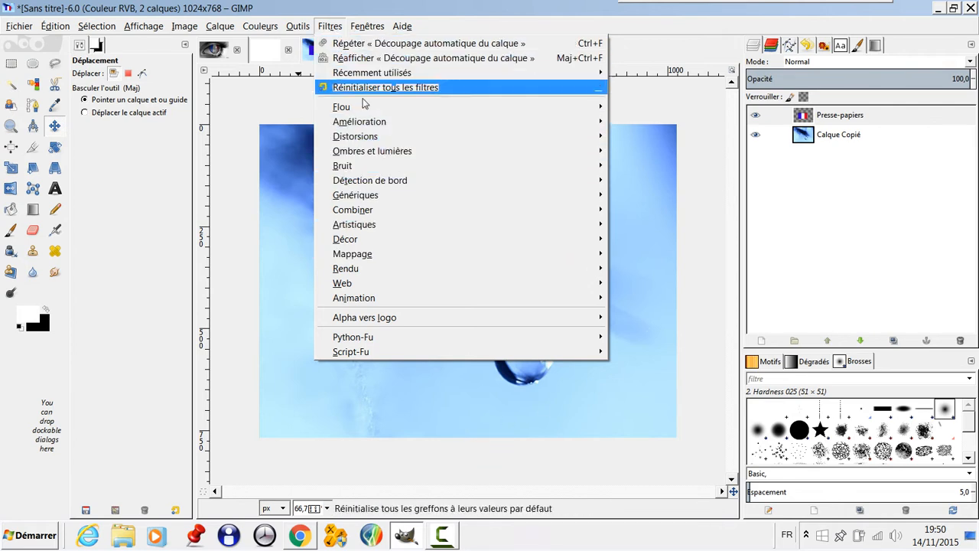
mouse_move(531, 249)
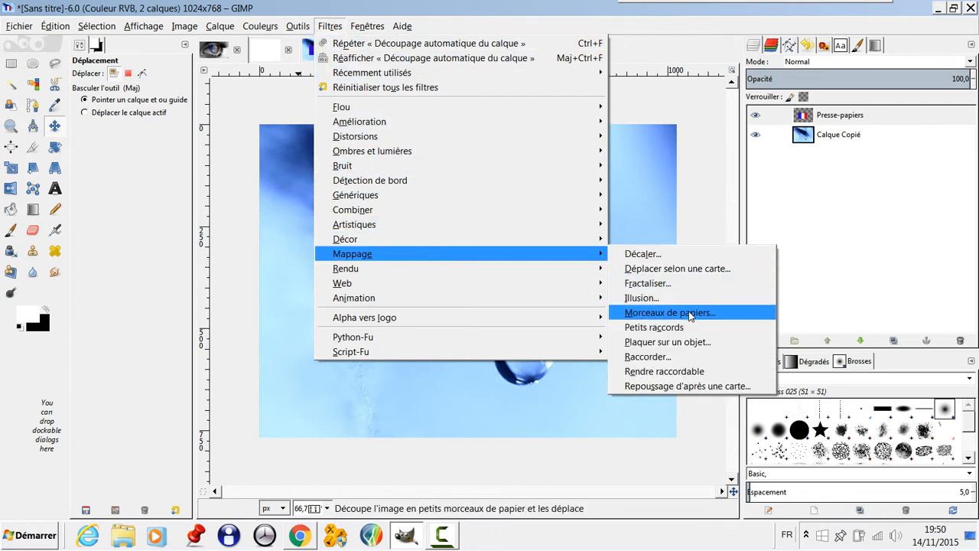
left_click(683, 342)
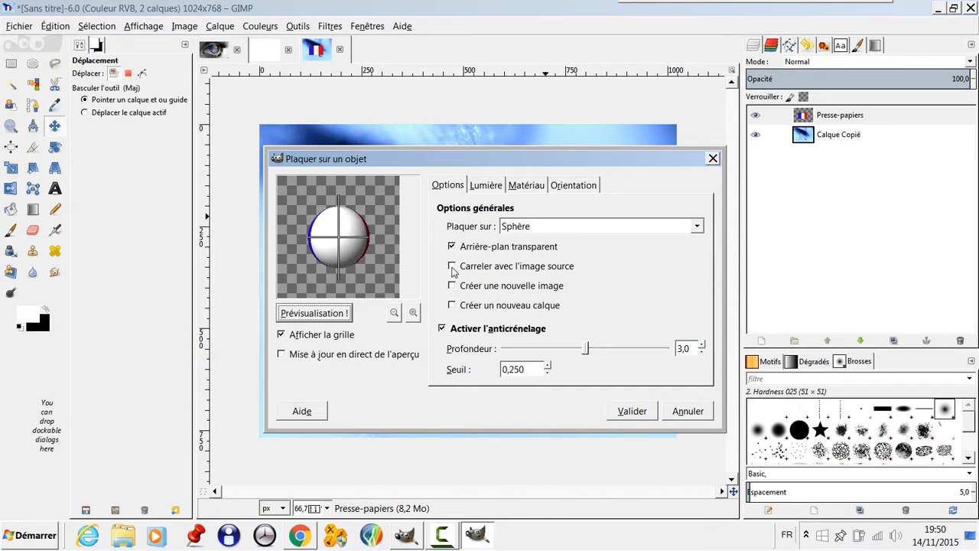
left_click(687, 411)
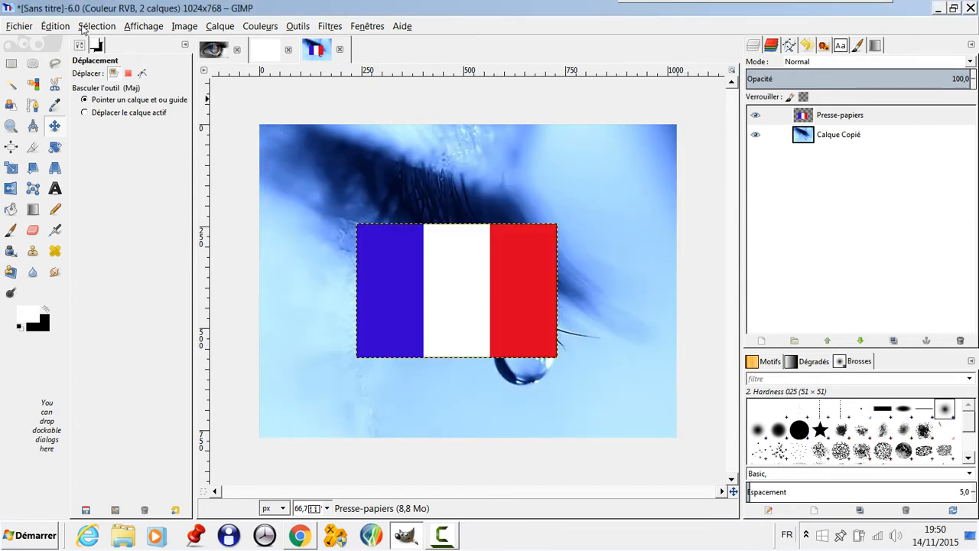
Widen the flag's blue band by painting sampled blue over the adjoining white inside a rectangular selection of about 235 × 410 px.
left_click(11, 63)
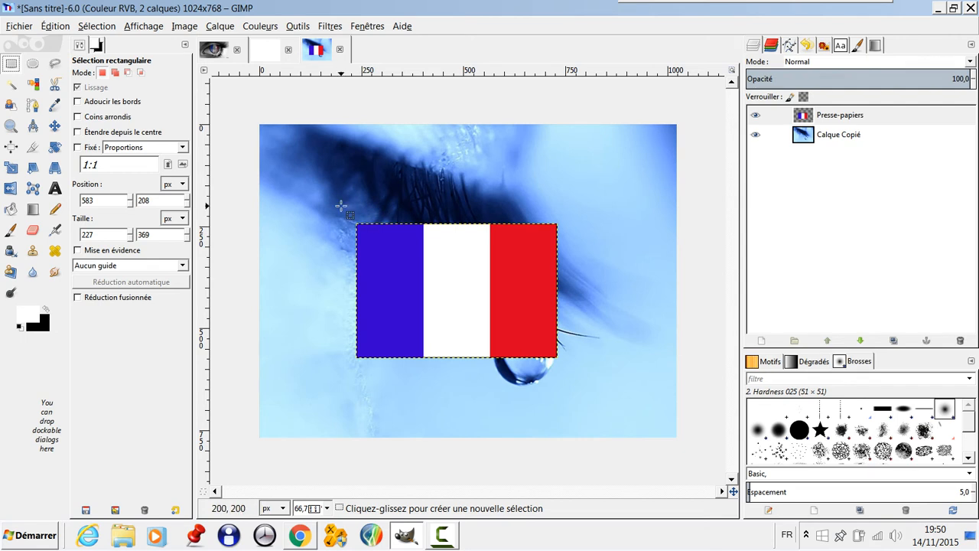
left_click_drag(352, 205, 448, 372)
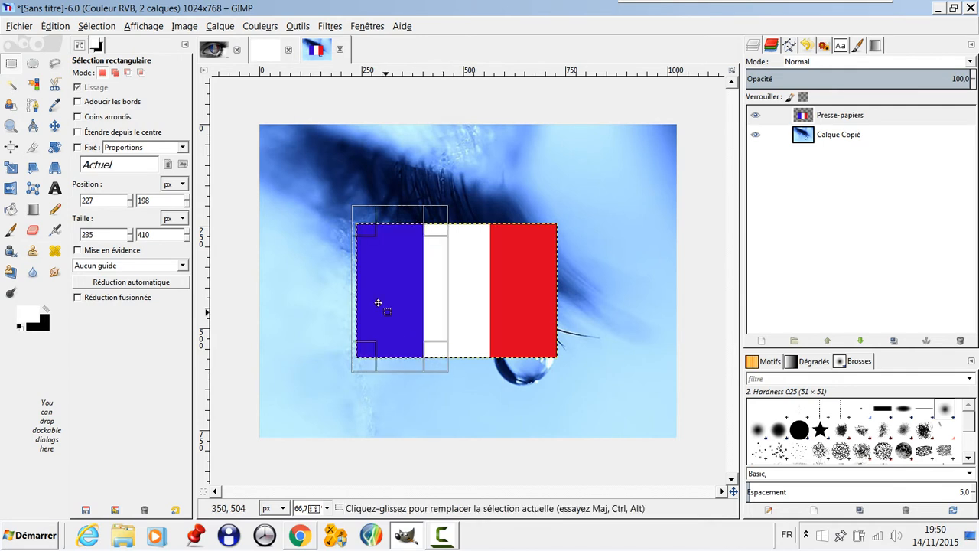
left_click(54, 104)
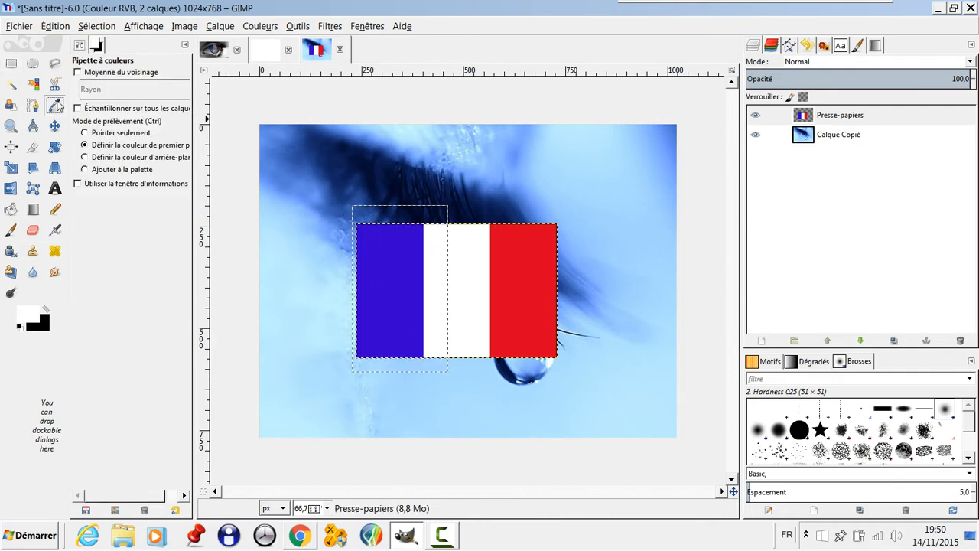
left_click(400, 265)
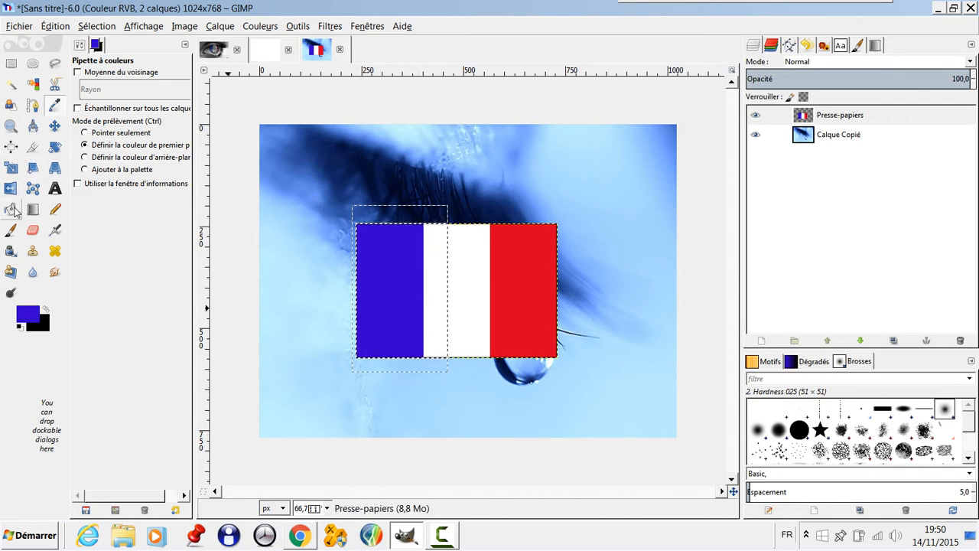
left_click(11, 230)
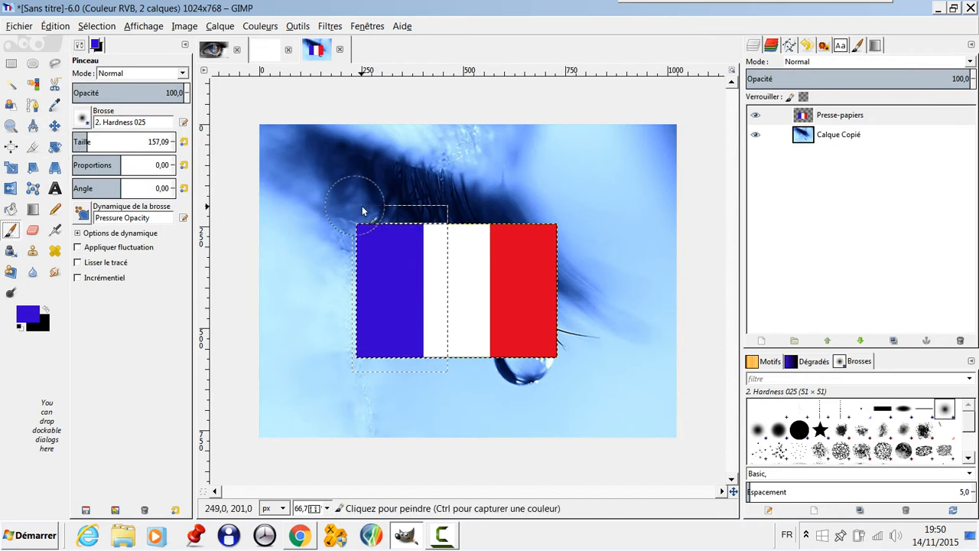
left_click_drag(430, 225, 437, 269)
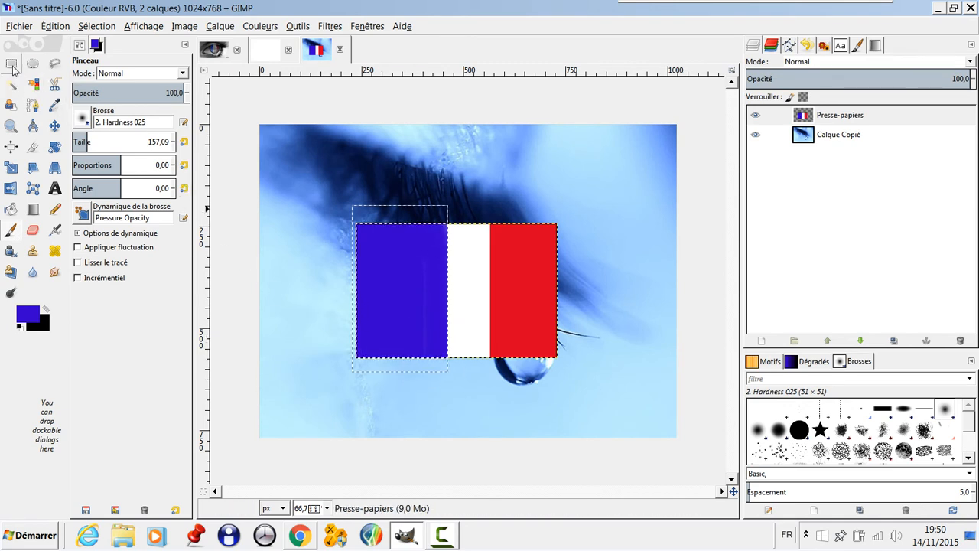
Widen the flag's red band by moving the selection over it, painting sampled red over the adjoining white, and clear the selection.
left_click(11, 66)
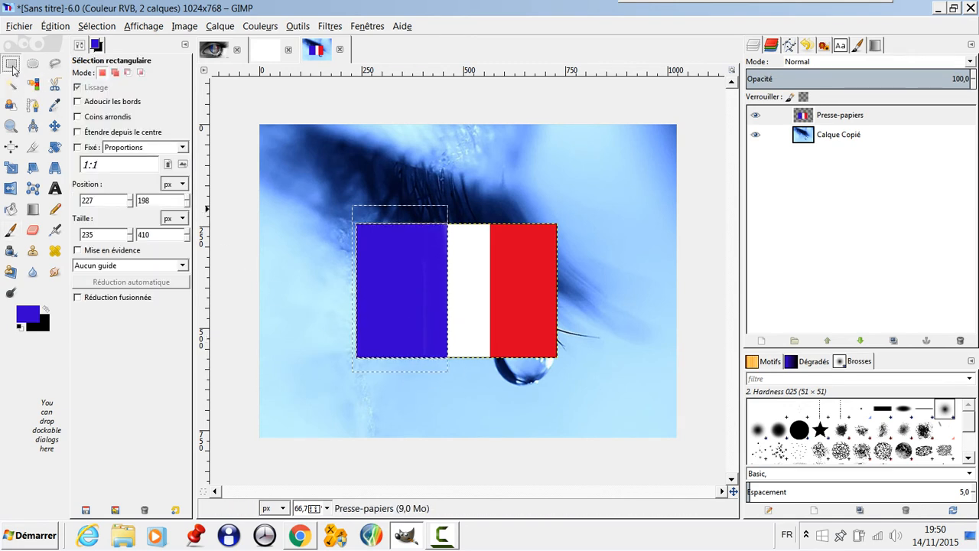
left_click(405, 268)
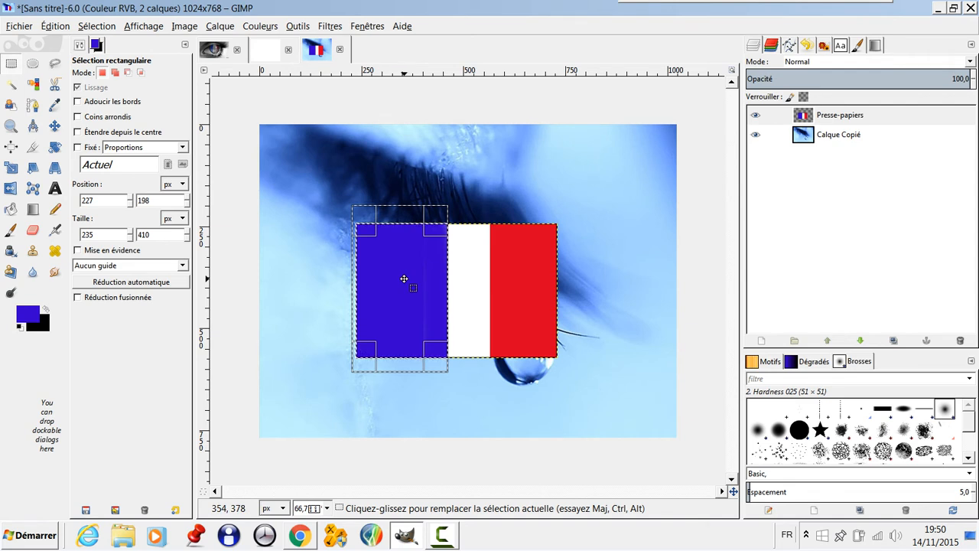
left_click(403, 279)
left_click_drag(404, 278, 524, 281)
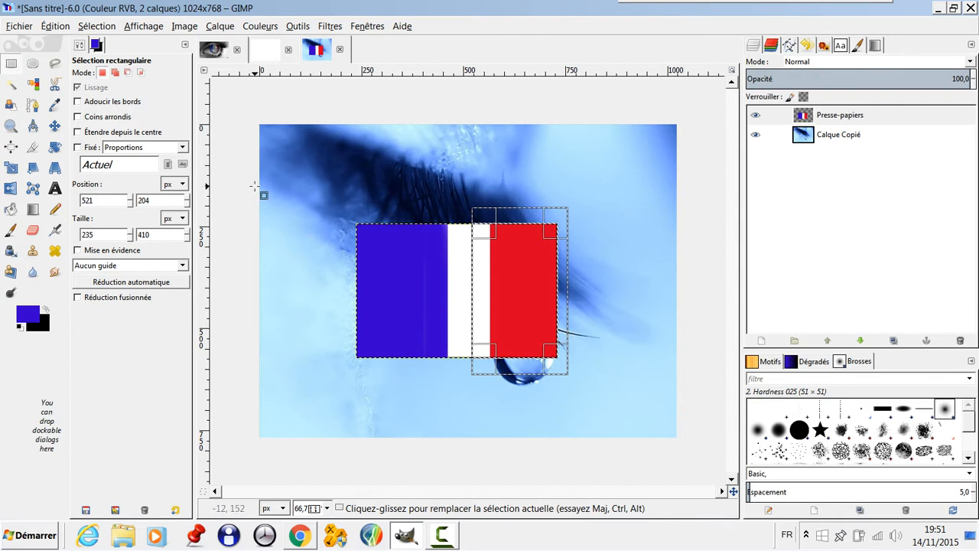
left_click(59, 103)
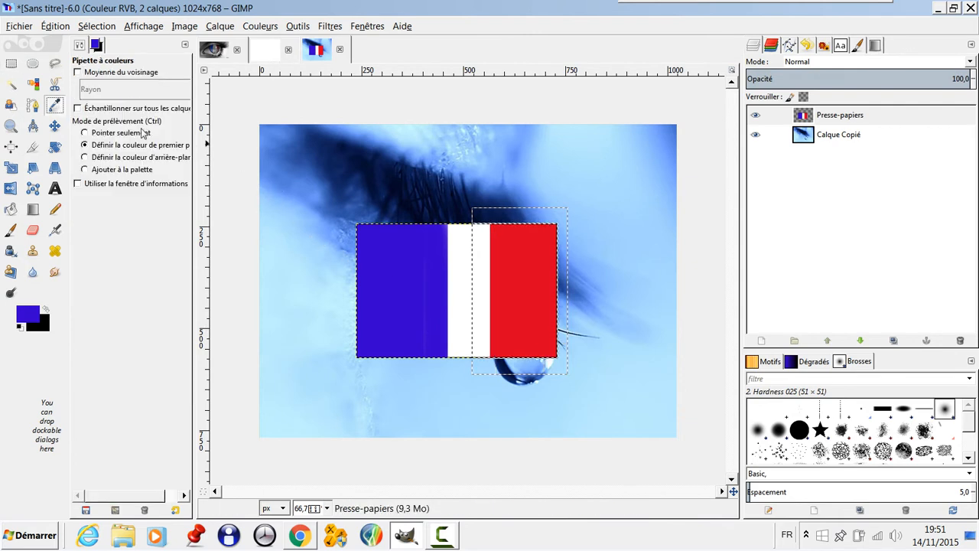
left_click(519, 279)
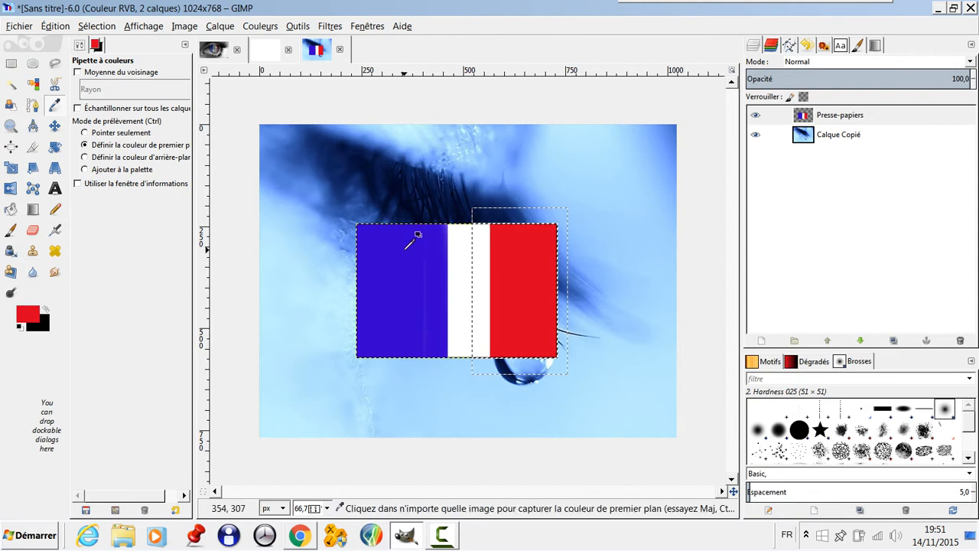
left_click(12, 231)
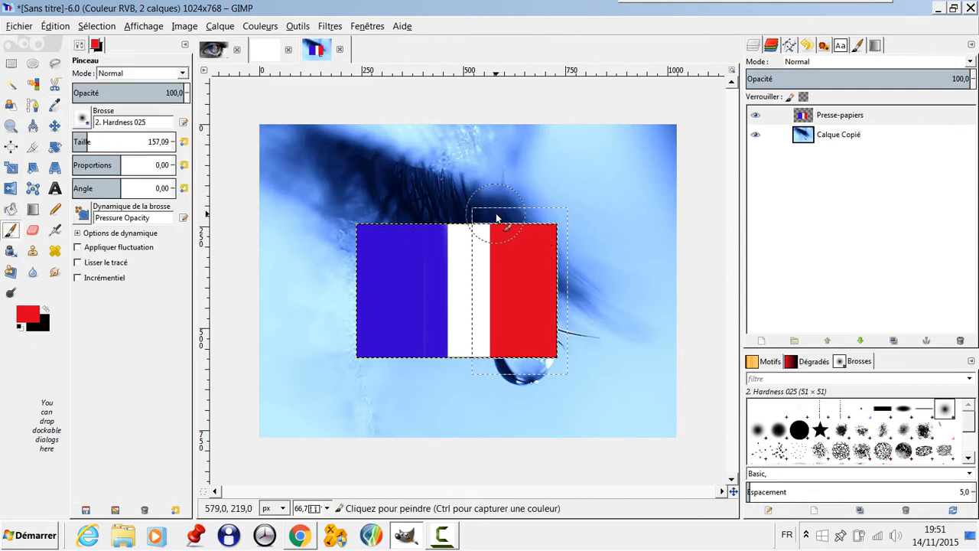
left_click_drag(481, 224, 491, 370)
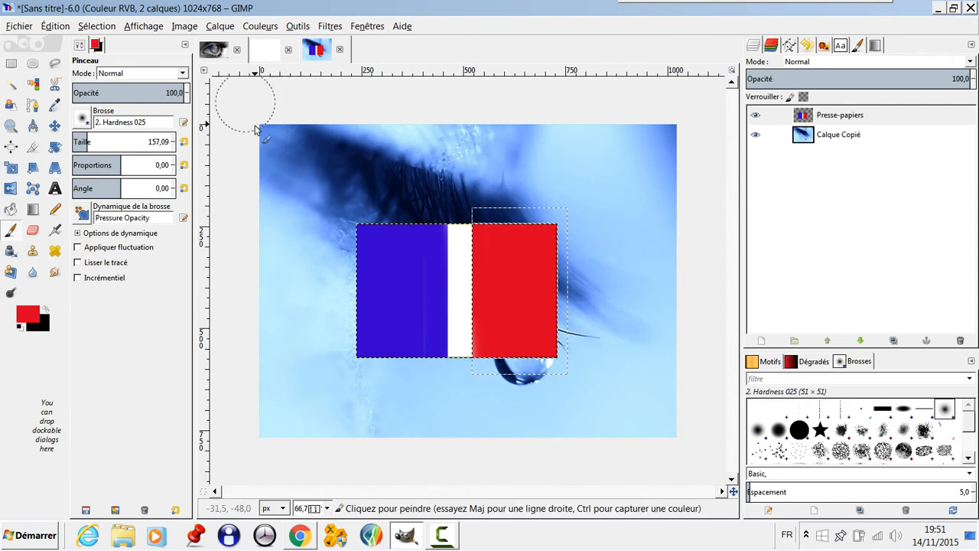
left_click(99, 26)
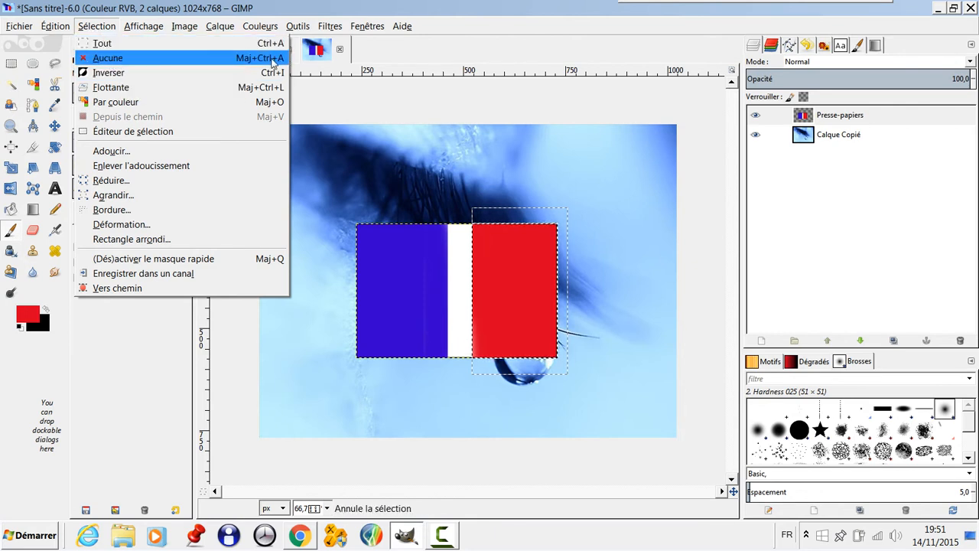
left_click(116, 60)
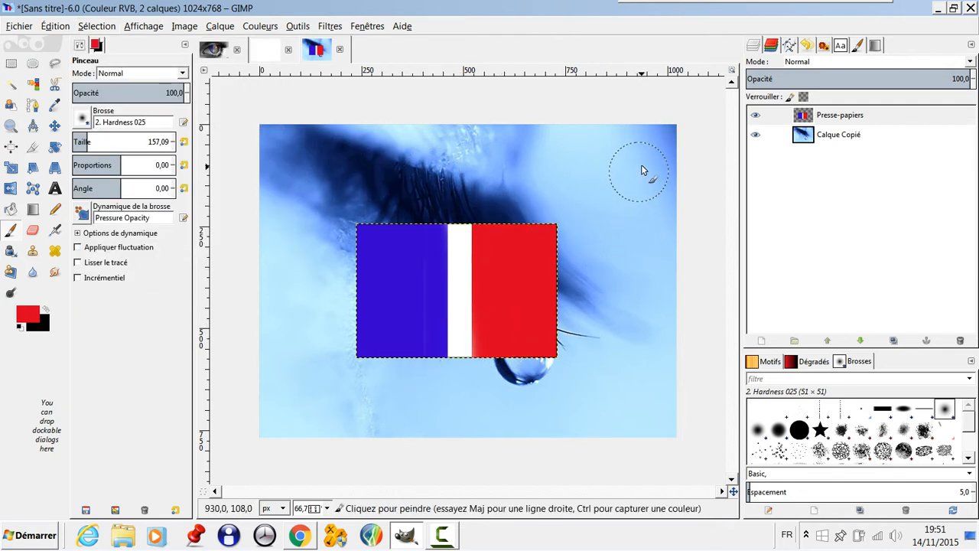
Open the Map Object filter (Plaquer sur un objet) for the flag layer.
left_click(330, 26)
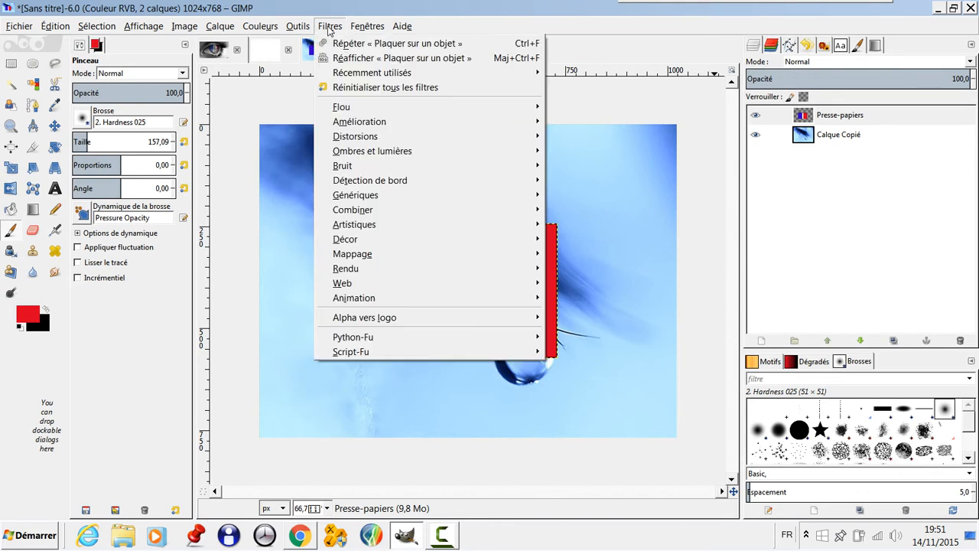
mouse_move(381, 108)
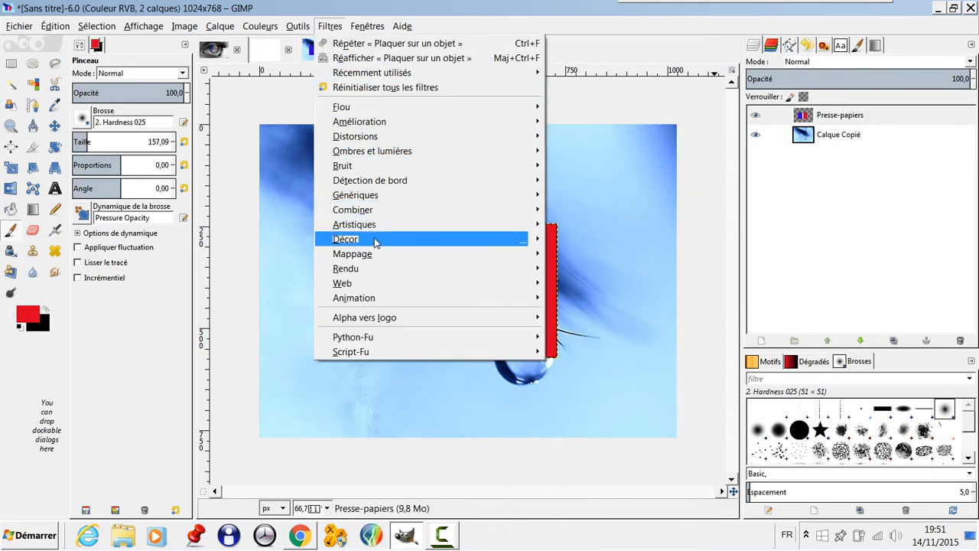
mouse_move(376, 258)
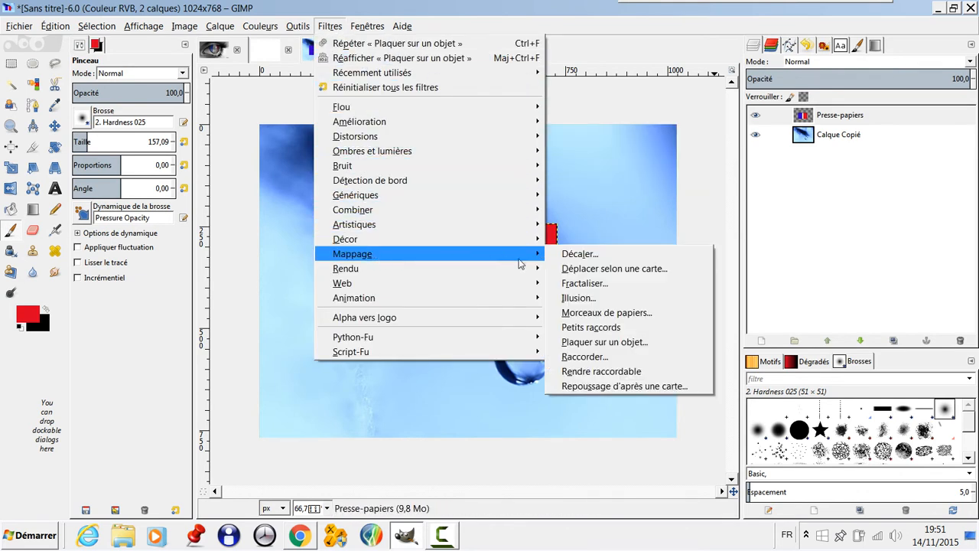
left_click(601, 345)
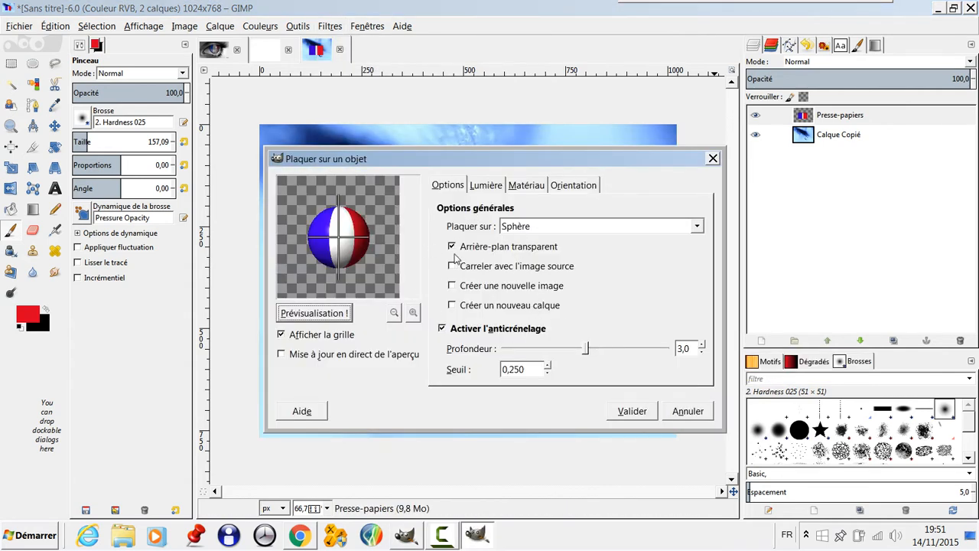
Try mapping the flag onto a plane (Plan) in the preview, switching the transparent background off and on.
left_click(453, 246)
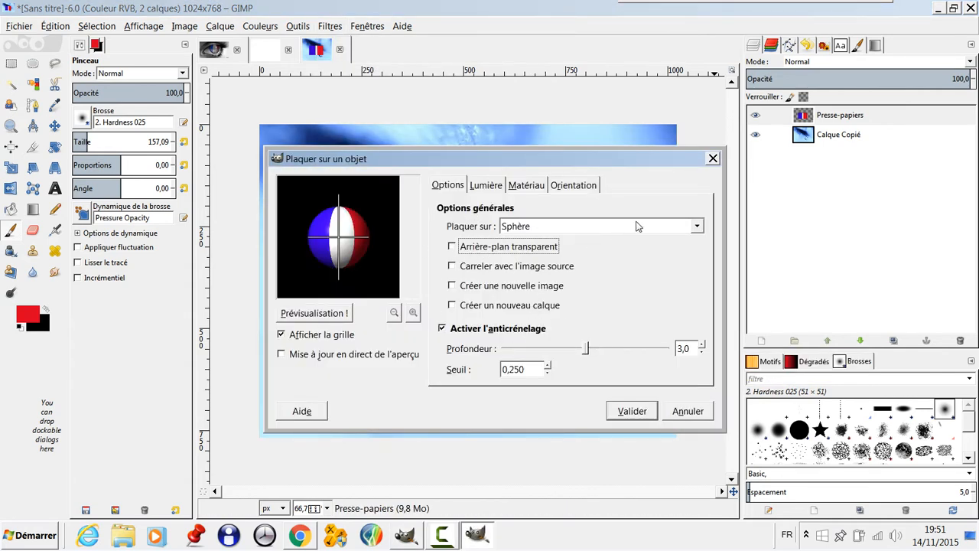
left_click(698, 226)
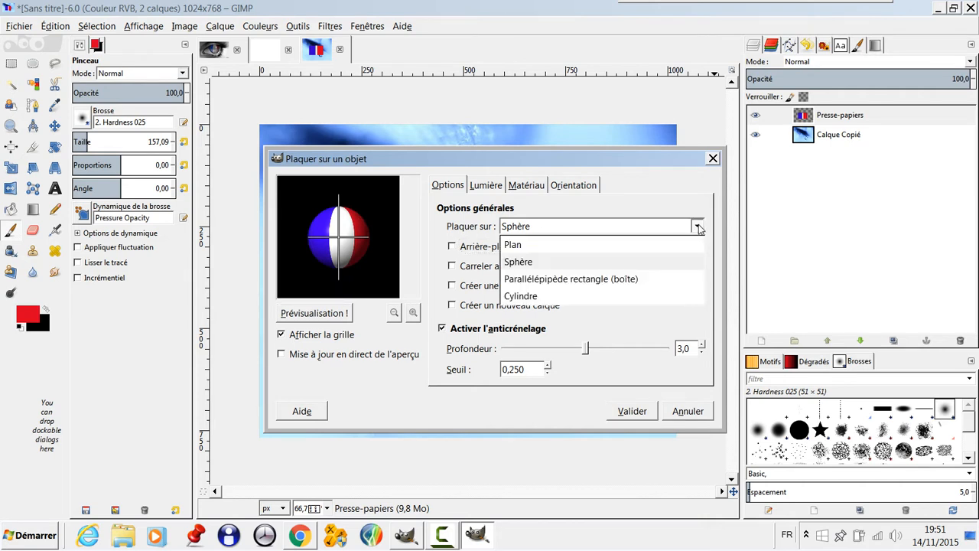
left_click(656, 248)
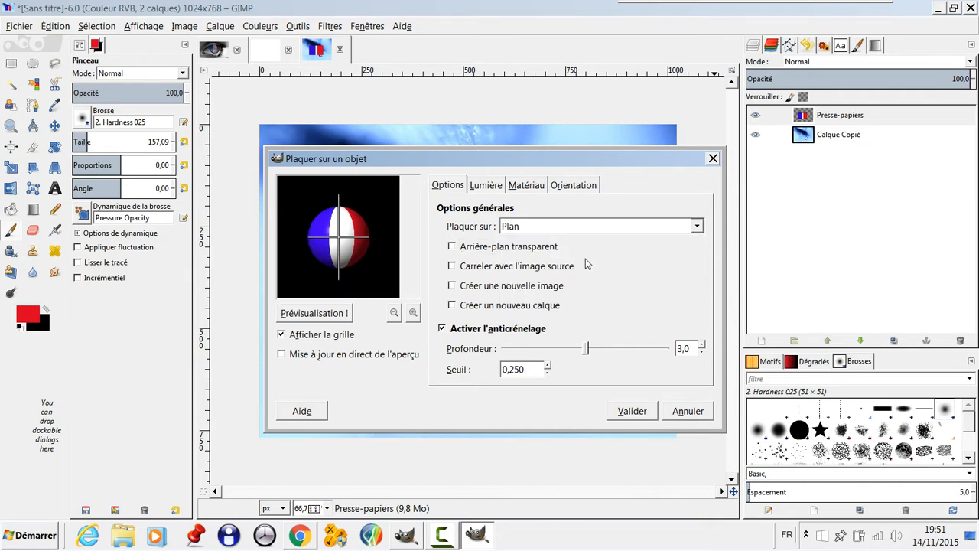
left_click(337, 313)
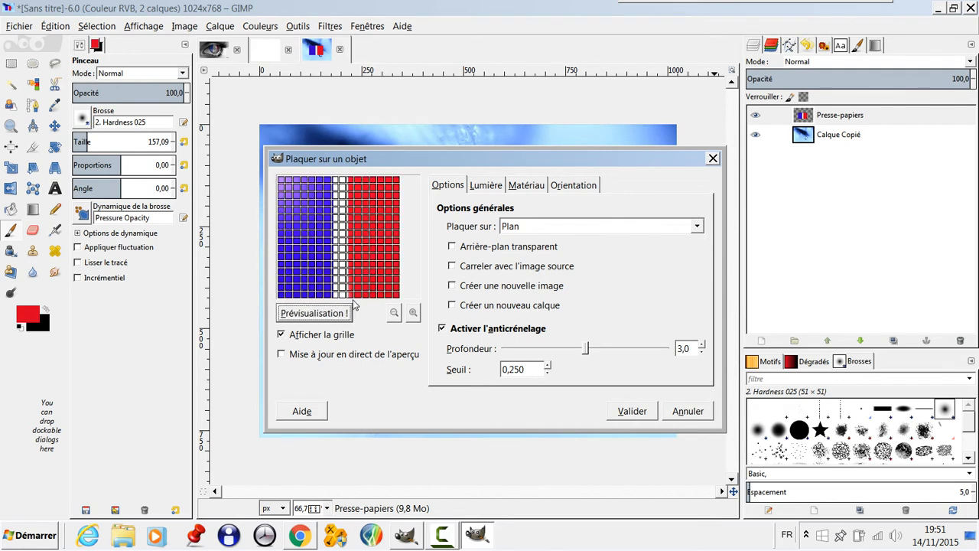
left_click(453, 247)
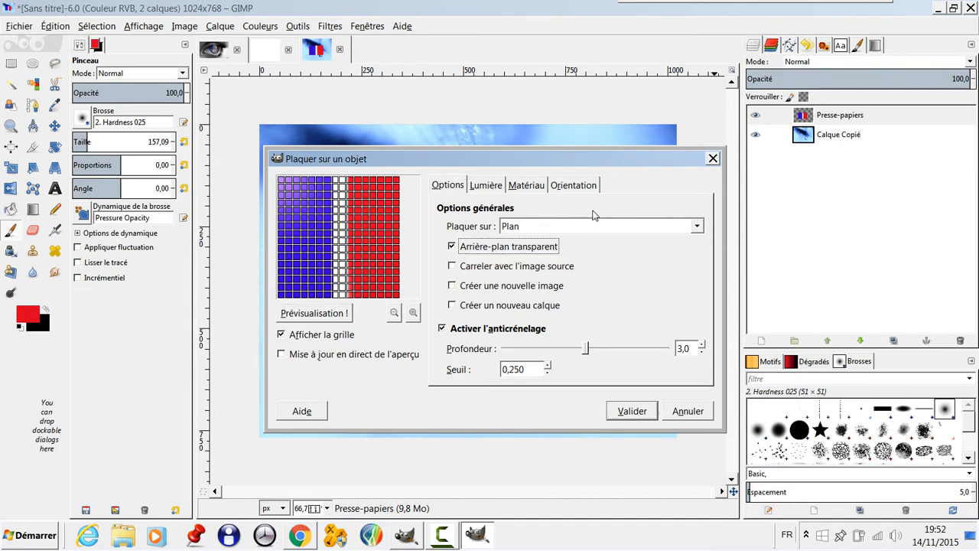
left_click(451, 247)
Map the flag onto a sphere (Sphère) with a transparent background, preview it and apply the filter.
left_click(697, 227)
left_click(616, 262)
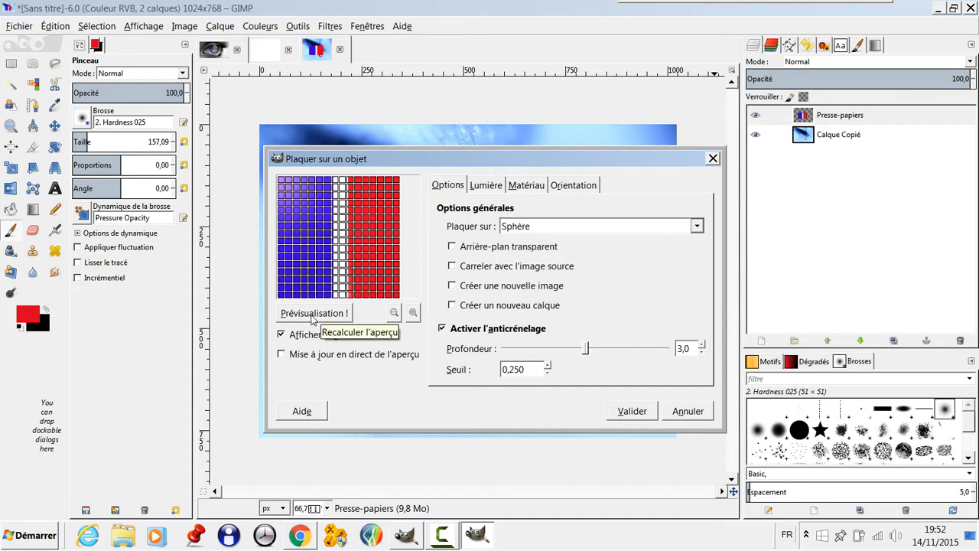
left_click(333, 316)
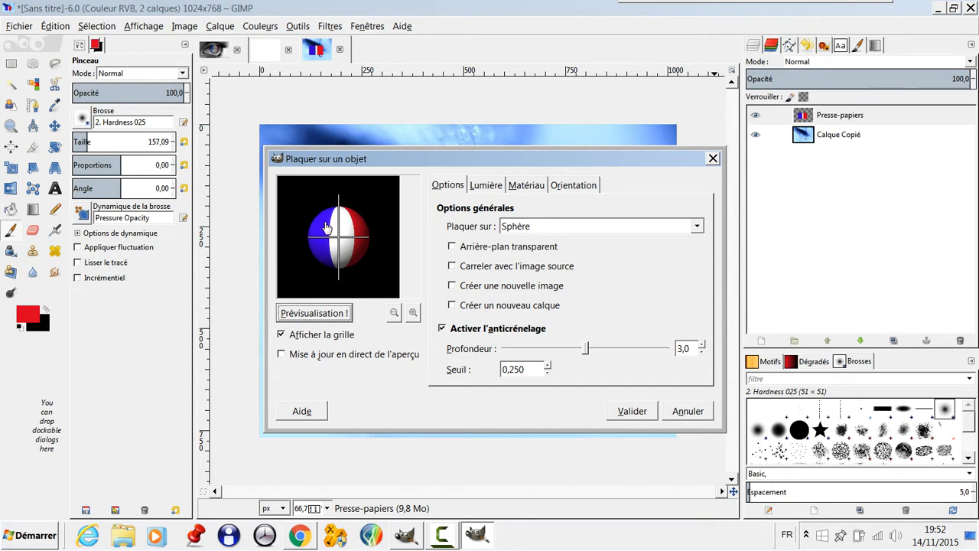
left_click(452, 247)
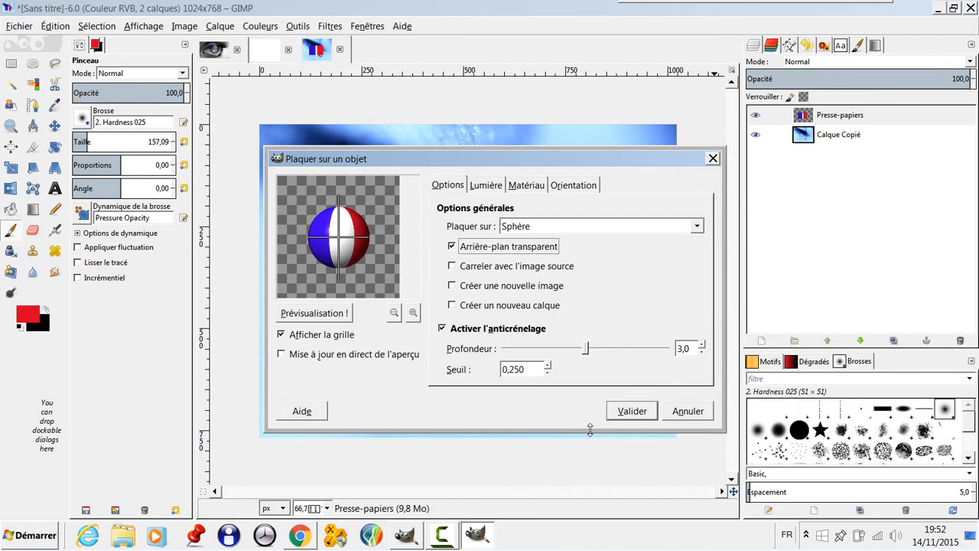
left_click(633, 411)
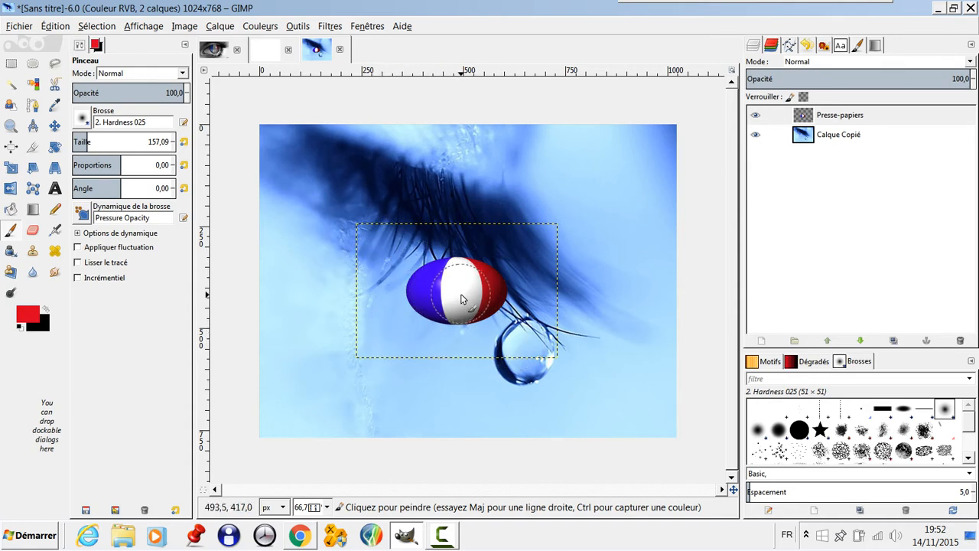
Autocrop the flag sphere layer to its visible content.
left_click(225, 29)
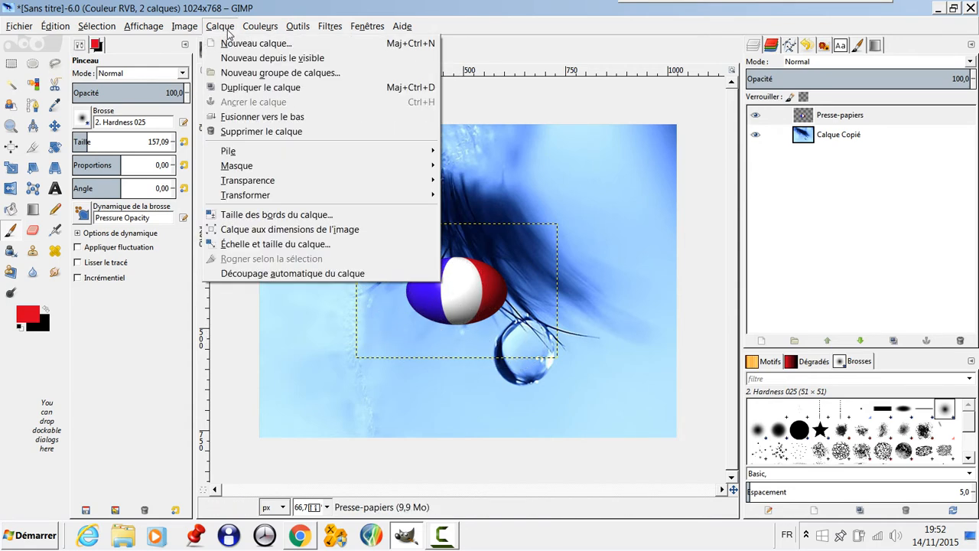
left_click(267, 280)
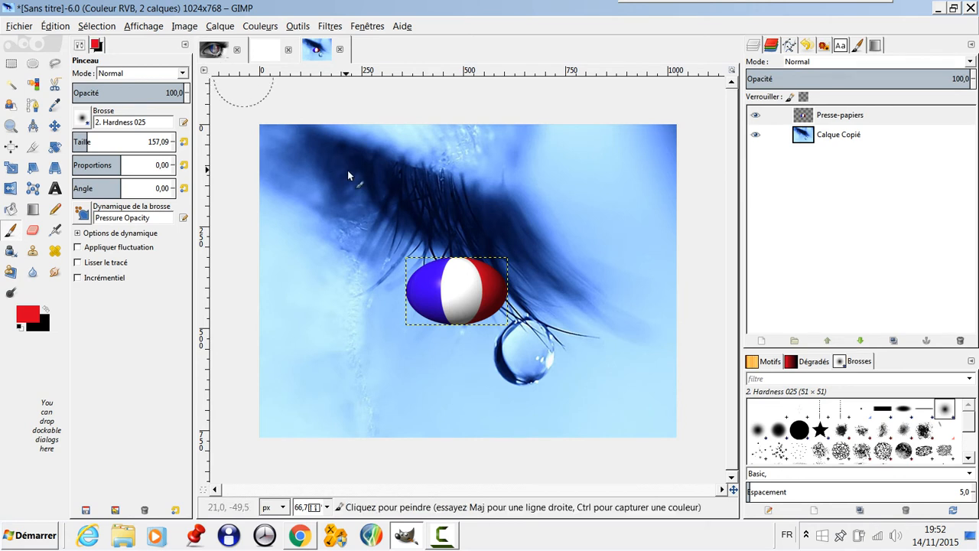
left_click(220, 27)
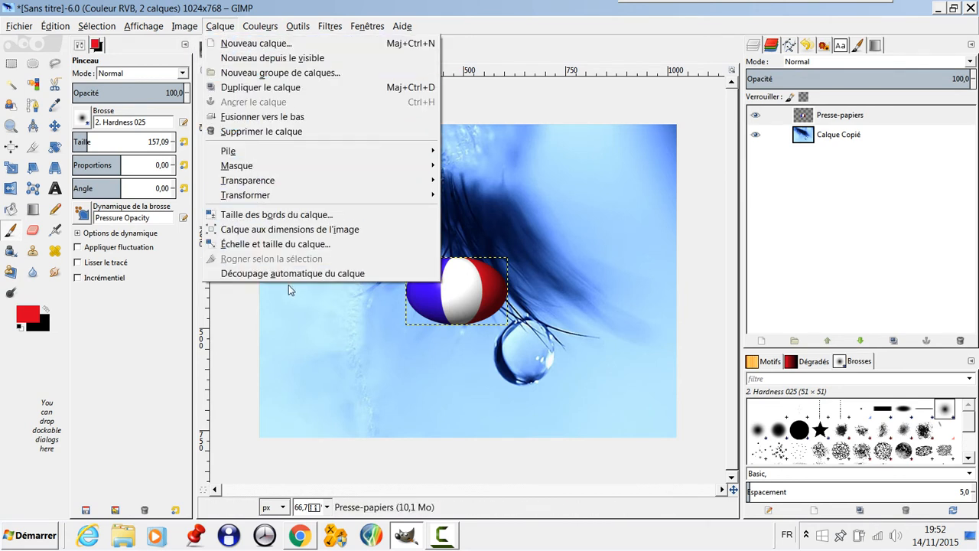
left_click(532, 157)
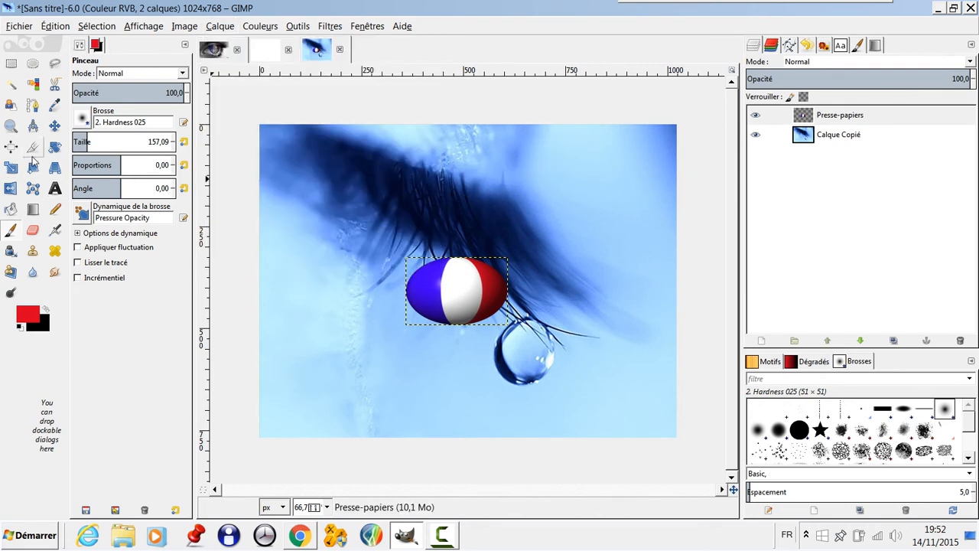
Scale the flattened flag sphere to a rounder 248 × 217 px, resetting the first oversized attempt.
left_click(11, 170)
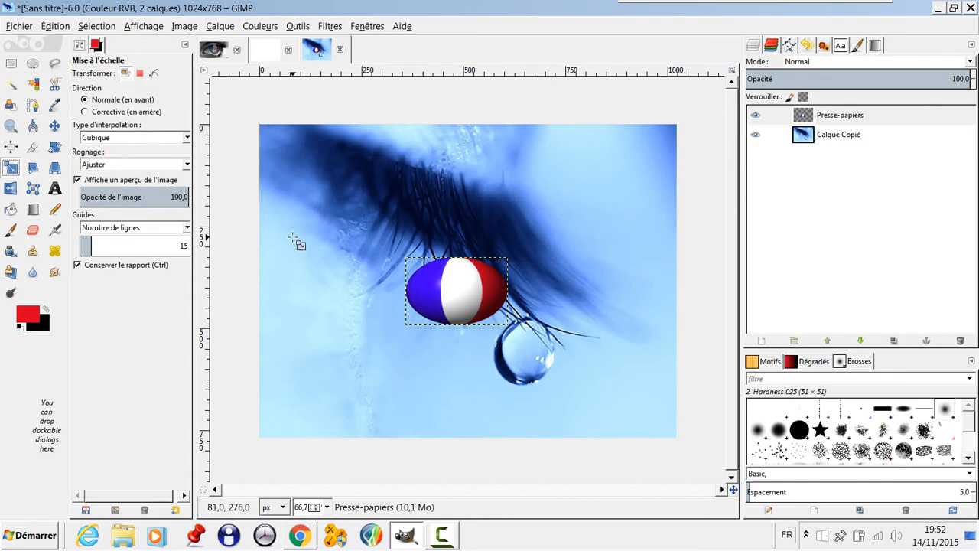
left_click(451, 291)
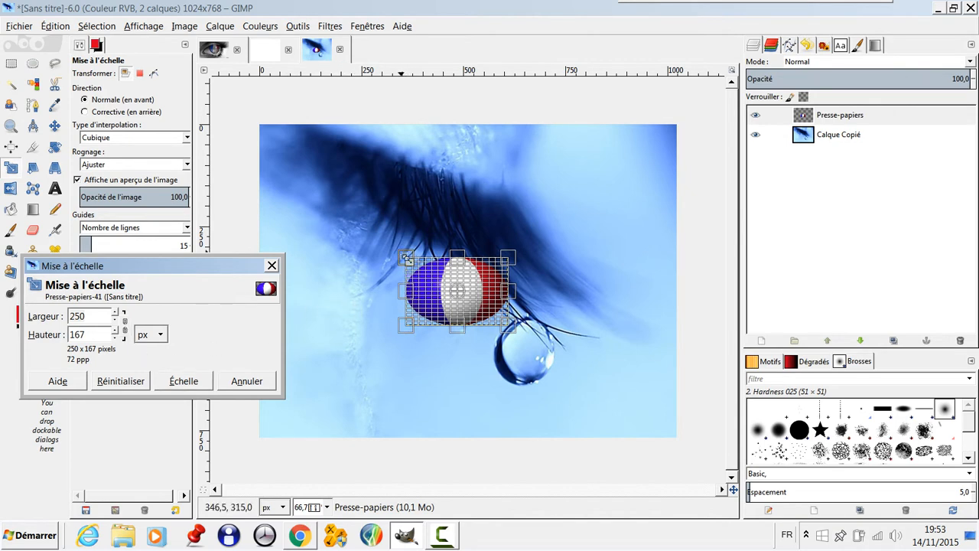
left_click_drag(411, 297, 350, 160)
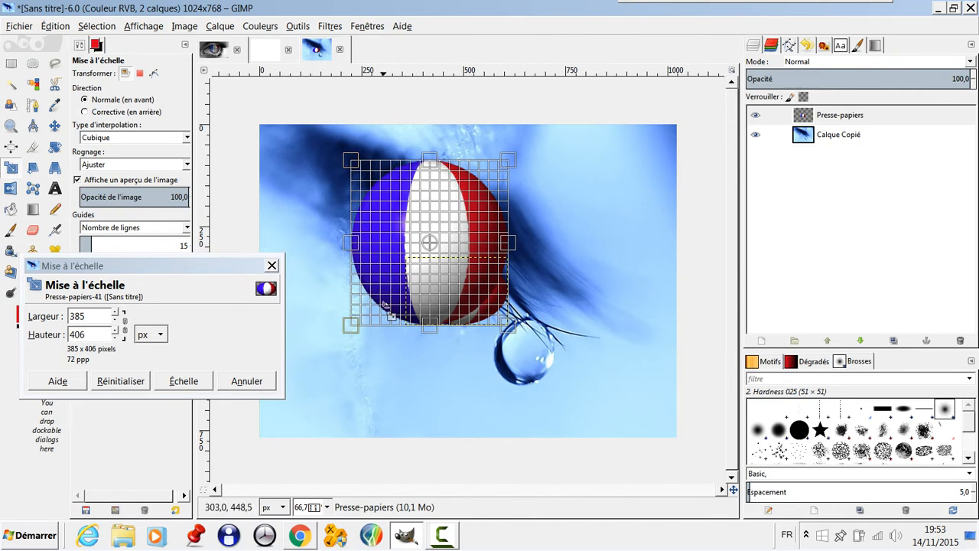
left_click(136, 382)
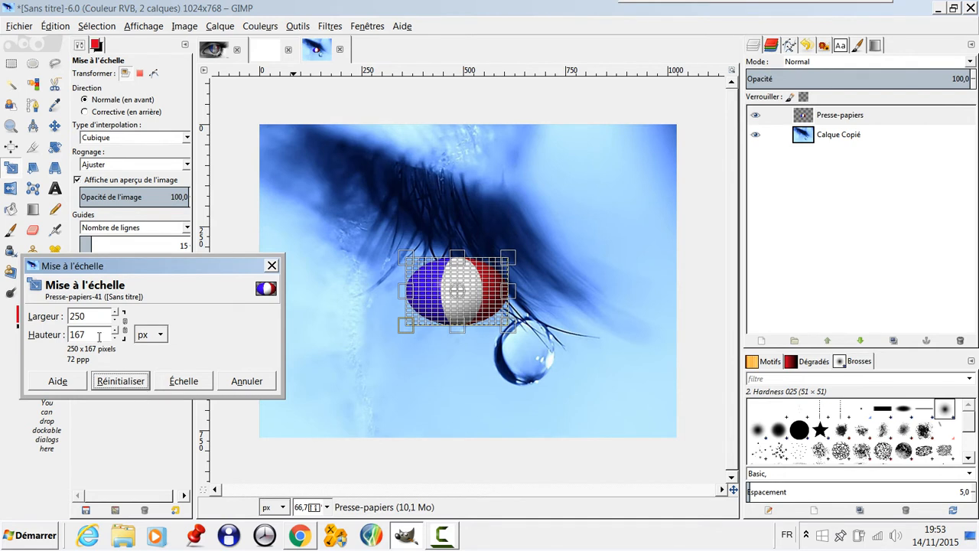
left_click(125, 327)
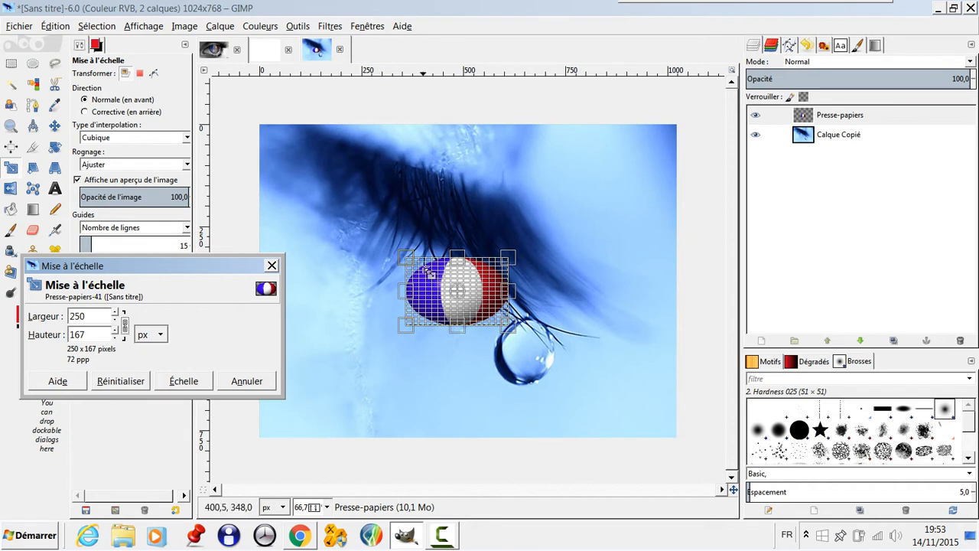
left_click_drag(416, 263, 452, 234)
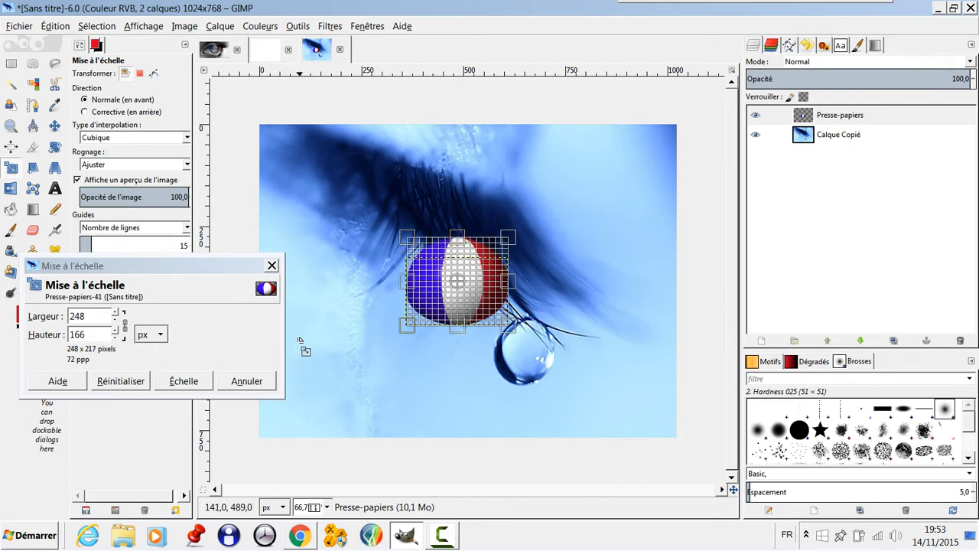
key("Return")
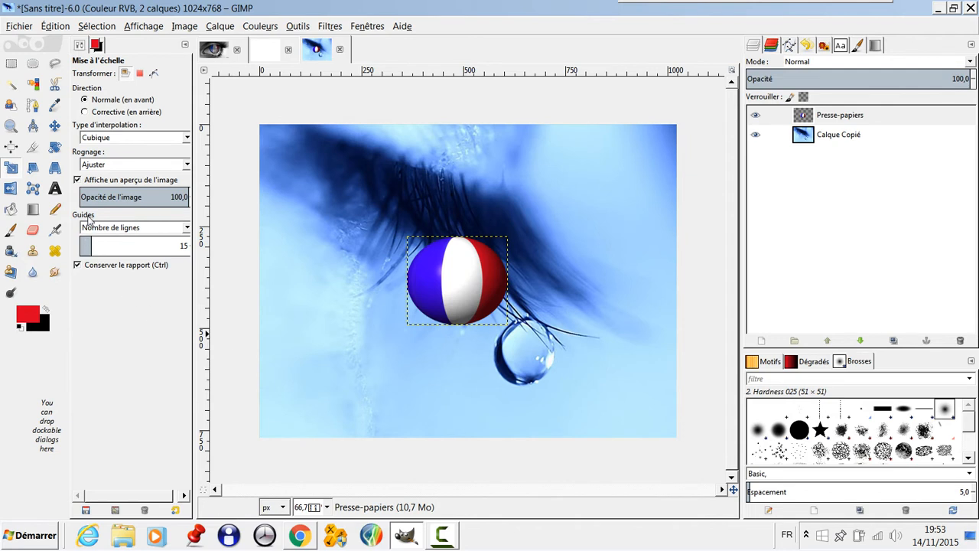
Move the flag sphere over the teardrop at the tip of the eyelashes.
left_click(57, 126)
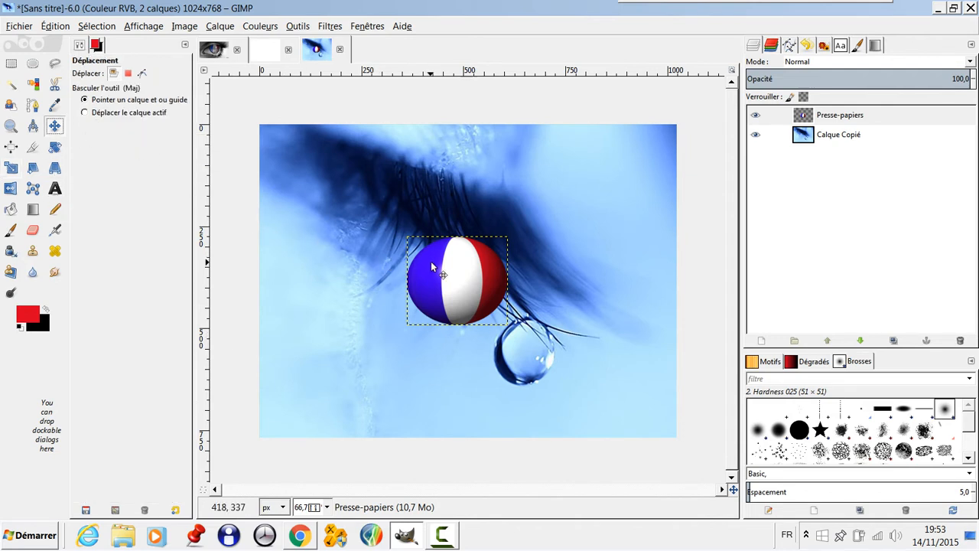
left_click_drag(438, 265, 438, 265)
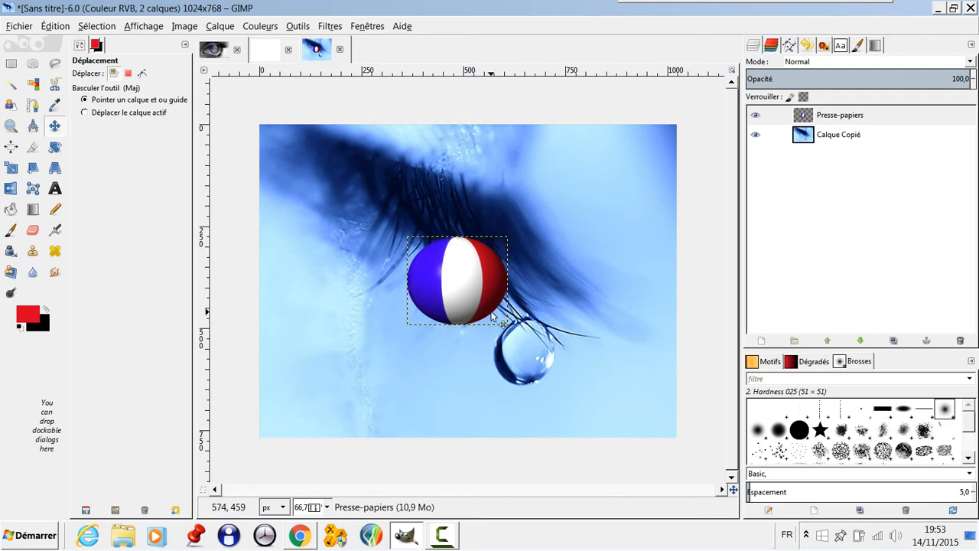
left_click_drag(478, 274, 538, 336)
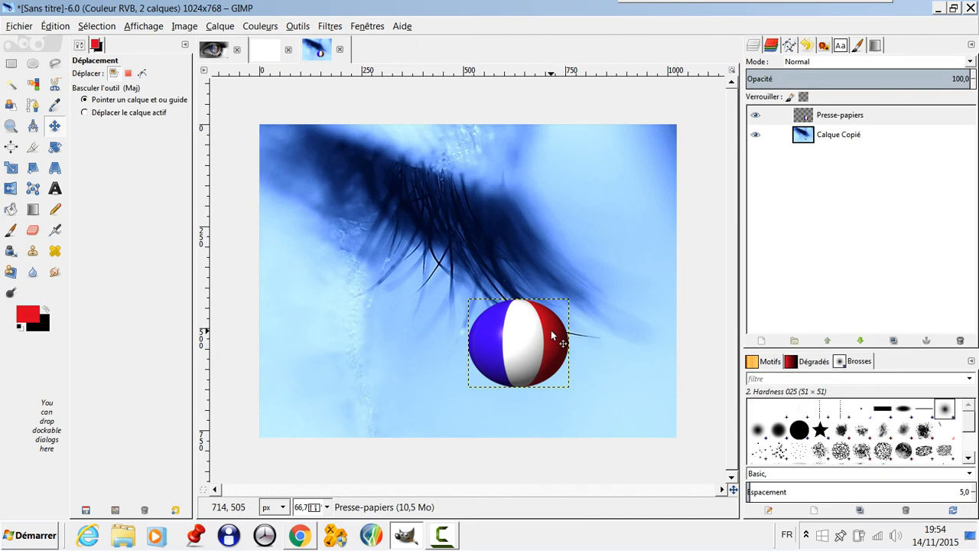
Hide the flag sphere layer and frame the teardrop with two vertical and two horizontal guides along its edges.
key("ctrl")
scroll(525, 333, "up", 3)
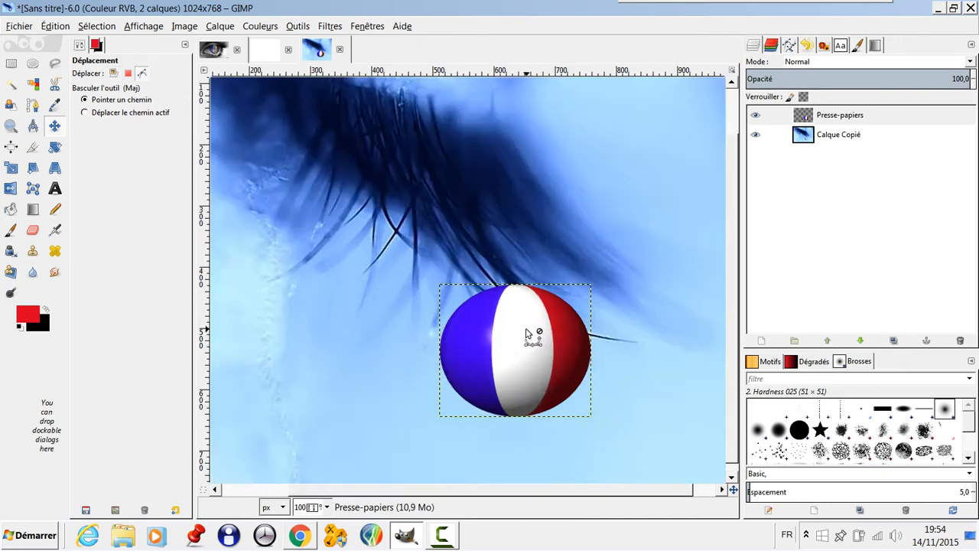
scroll(526, 332, "down", 3)
scroll(527, 330, "up", 2)
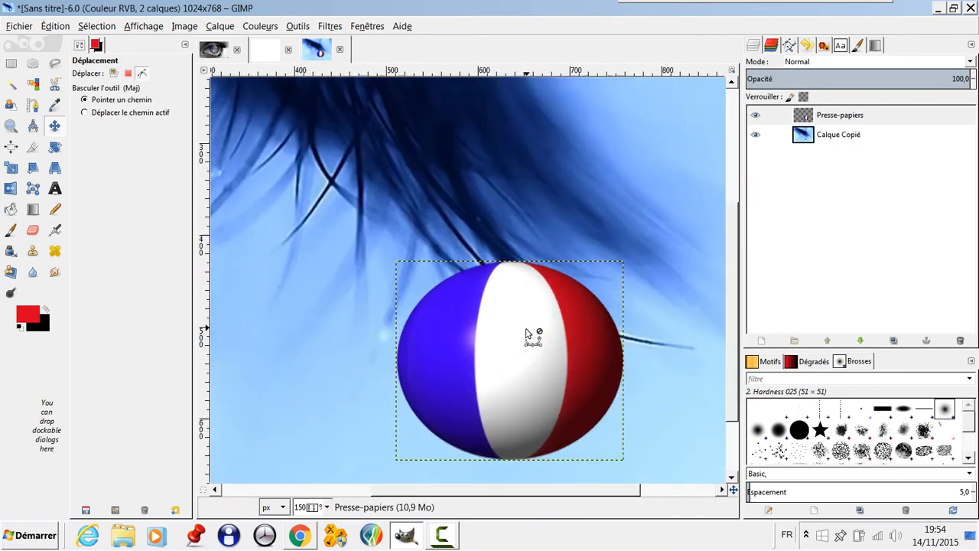
left_click_drag(527, 330, 497, 266)
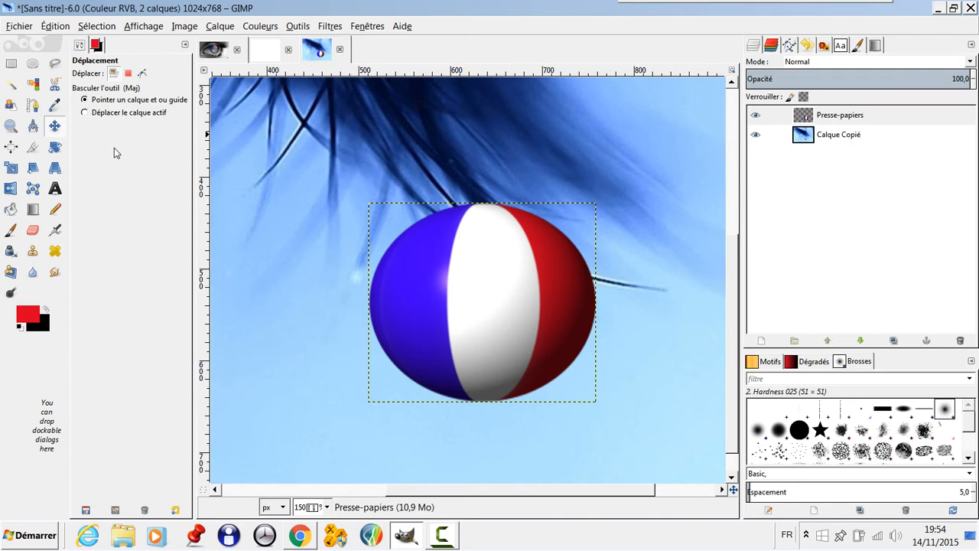
left_click(755, 116)
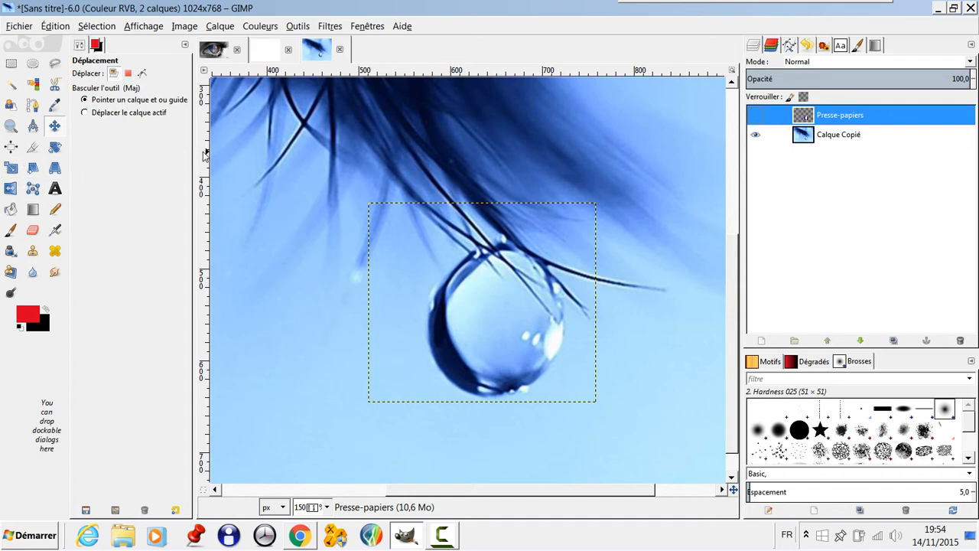
left_click_drag(205, 151, 421, 215)
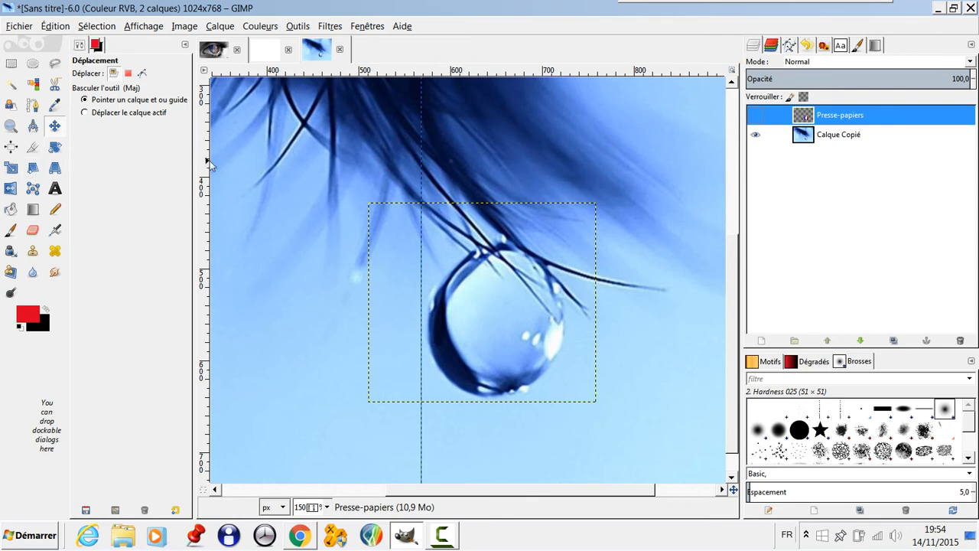
left_click_drag(205, 163, 566, 209)
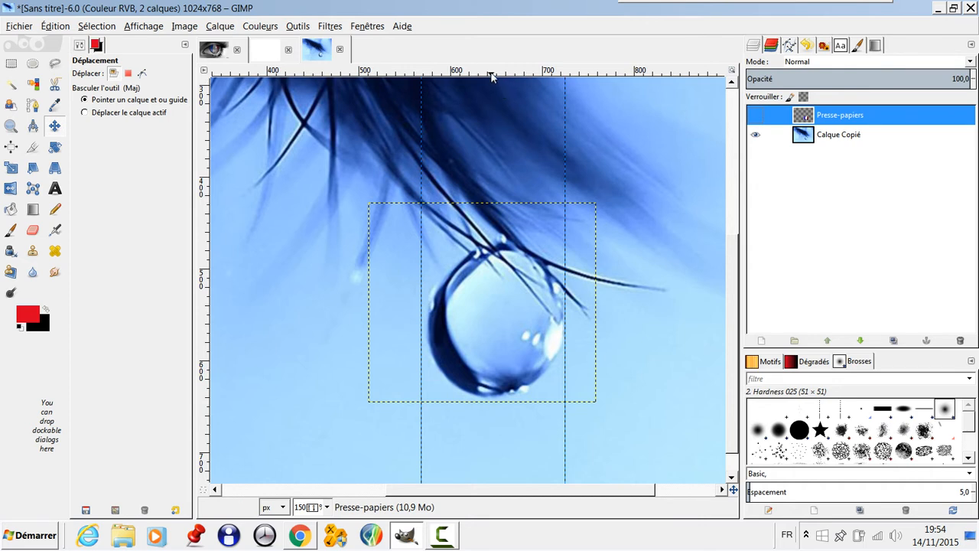
left_click_drag(492, 76, 499, 244)
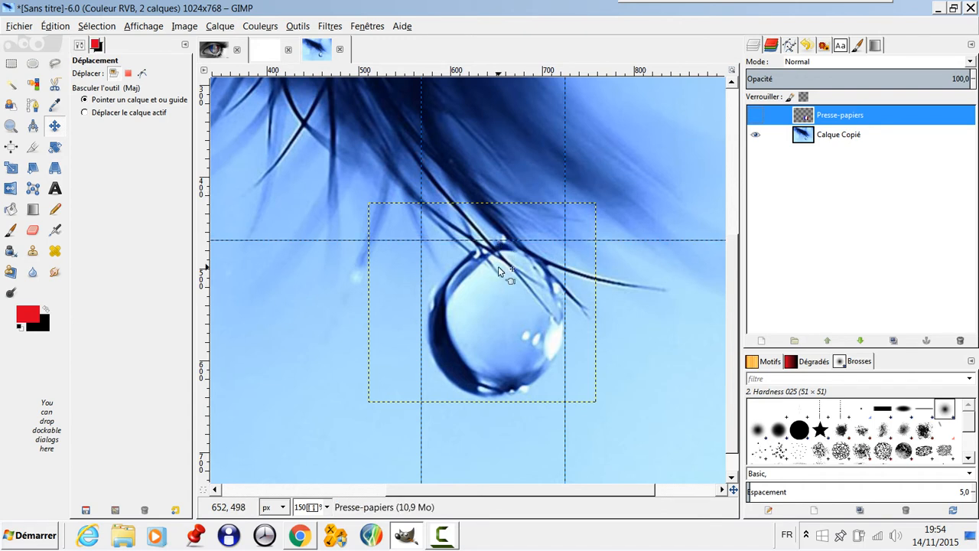
left_click_drag(475, 71, 514, 404)
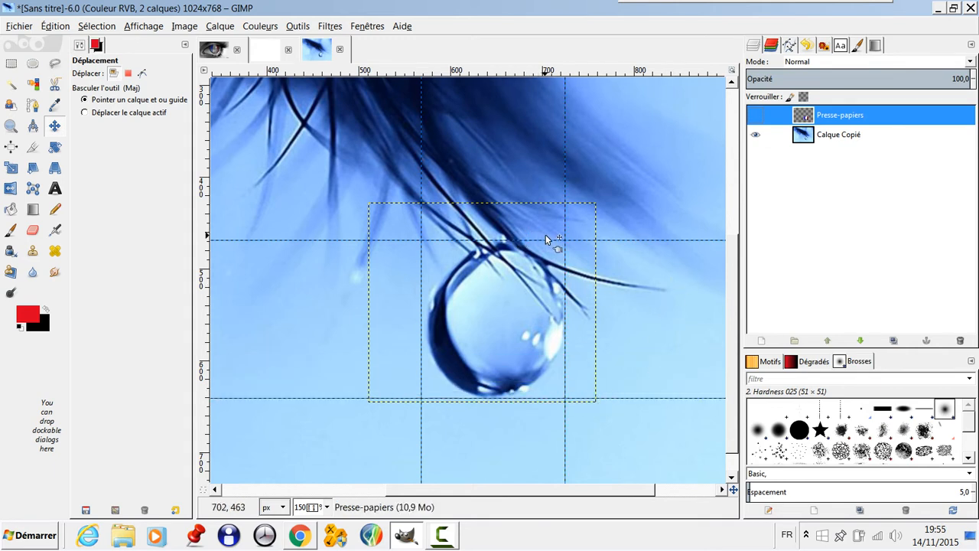
Fine-tune the upper horizontal guide at the teardrop's top edge and show the flag sphere layer again.
left_click_drag(546, 235, 548, 237)
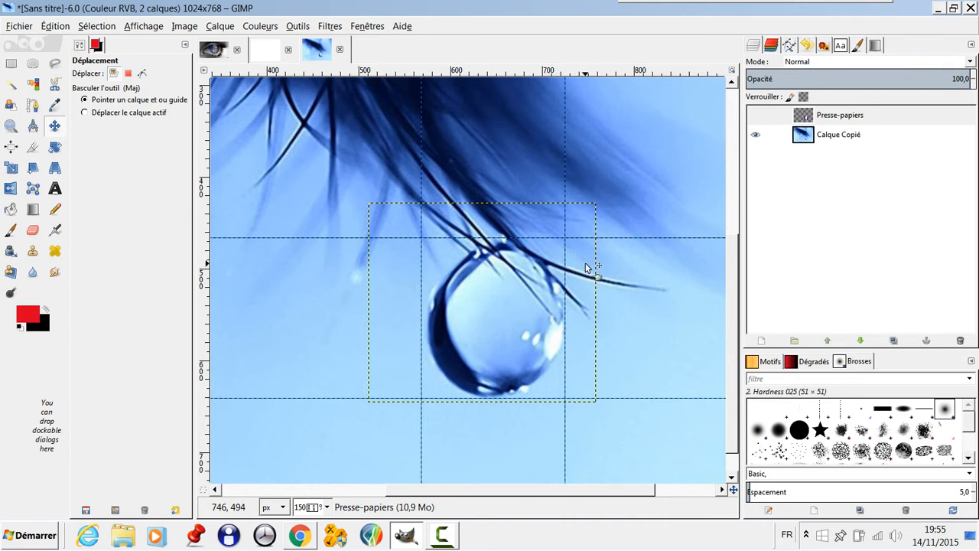
left_click_drag(627, 238, 626, 242)
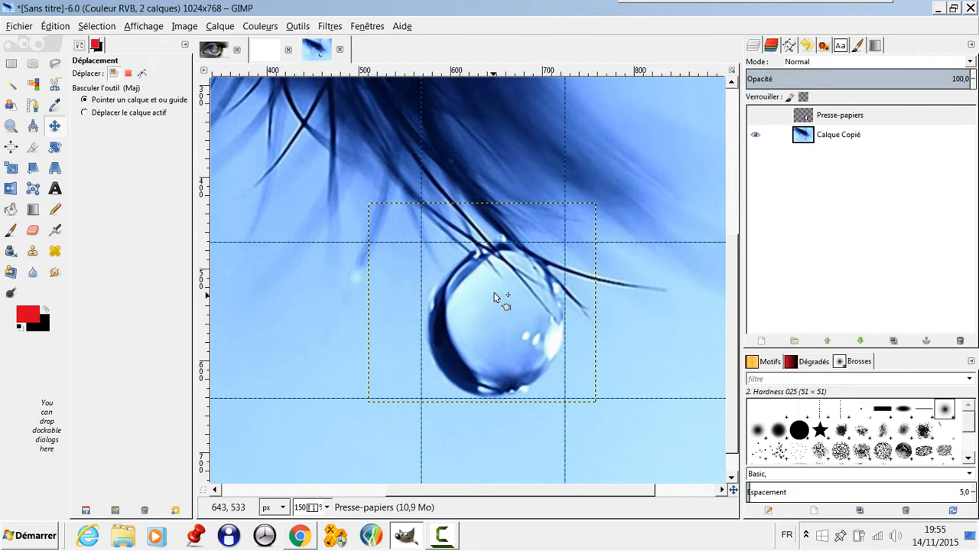
left_click(756, 115)
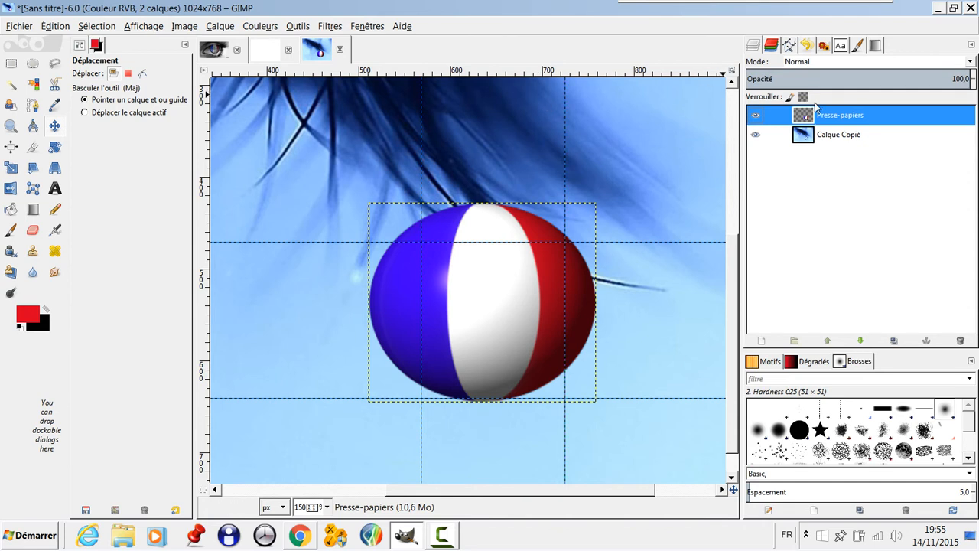
Scale the flag sphere layer to 157 × 170 px so it fits inside the four guides around the teardrop.
left_click(10, 169)
left_click(465, 264)
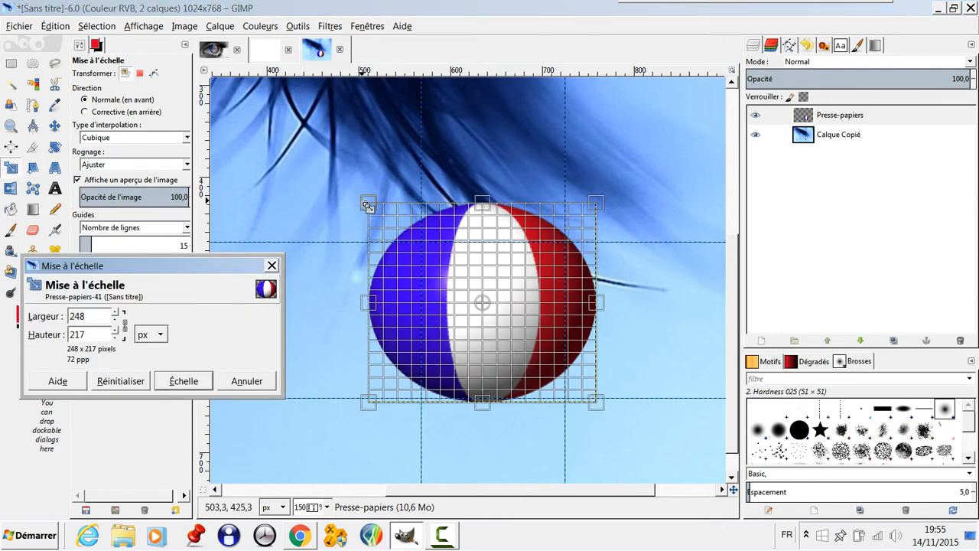
left_click_drag(368, 205, 396, 247)
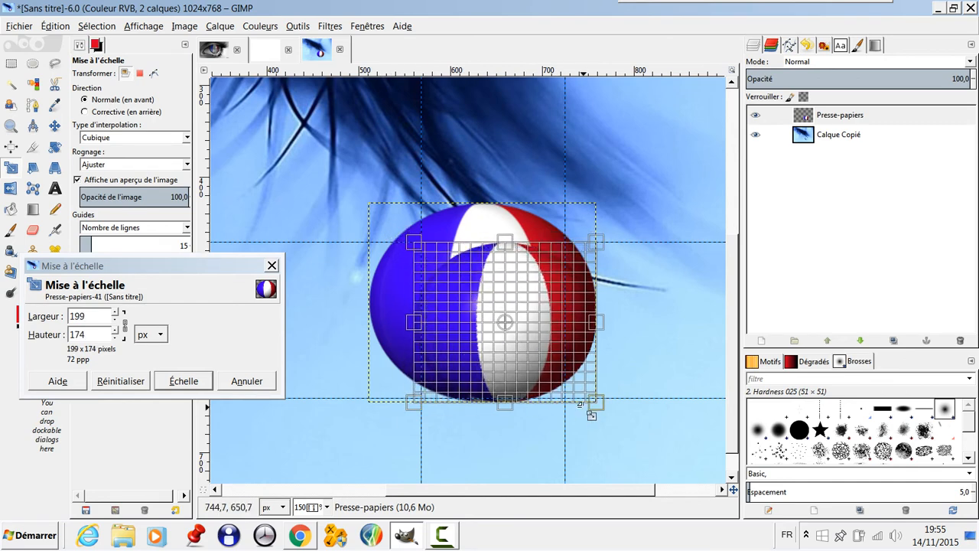
left_click_drag(607, 412, 603, 407)
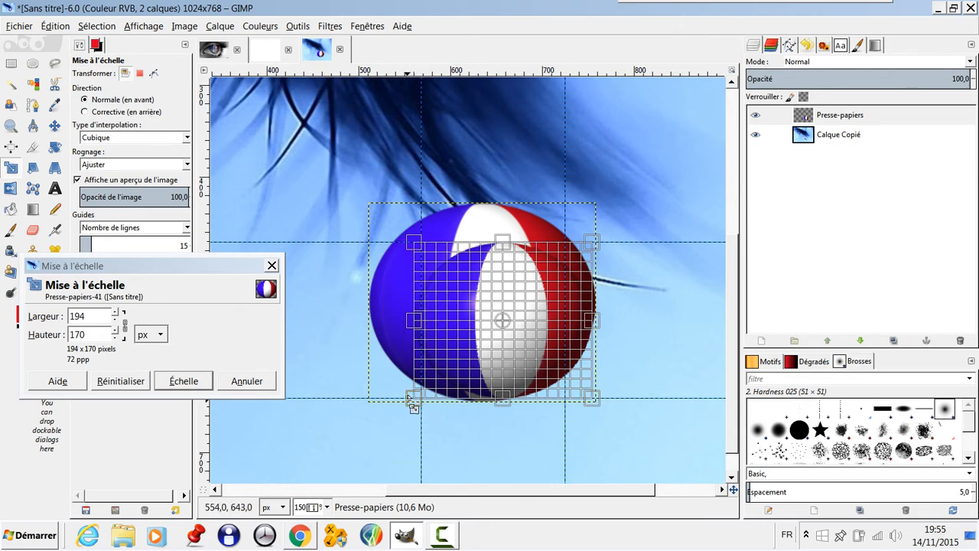
mouse_move(408, 395)
left_mouse_down()
mouse_move(390, 411)
mouse_move(430, 375)
mouse_move(410, 396)
left_mouse_up()
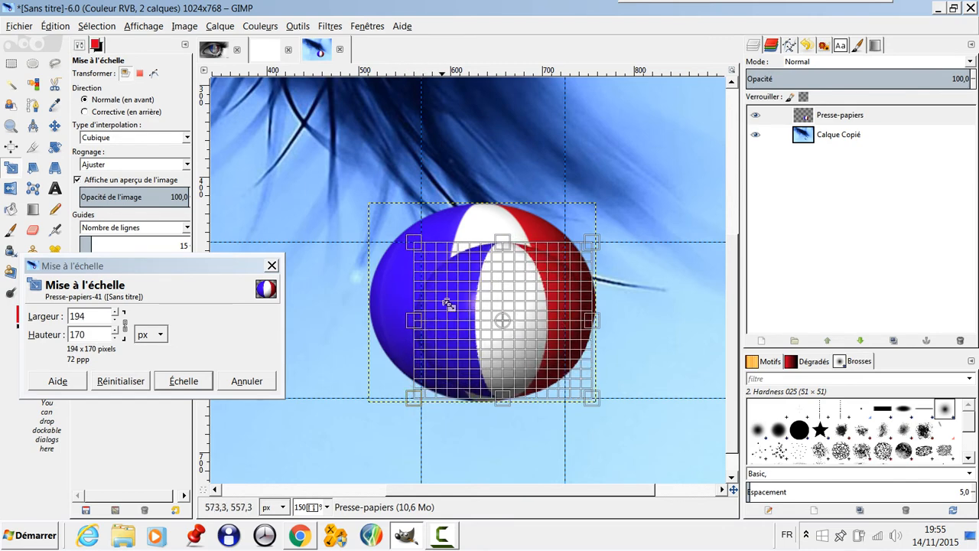
left_click_drag(417, 324, 424, 325)
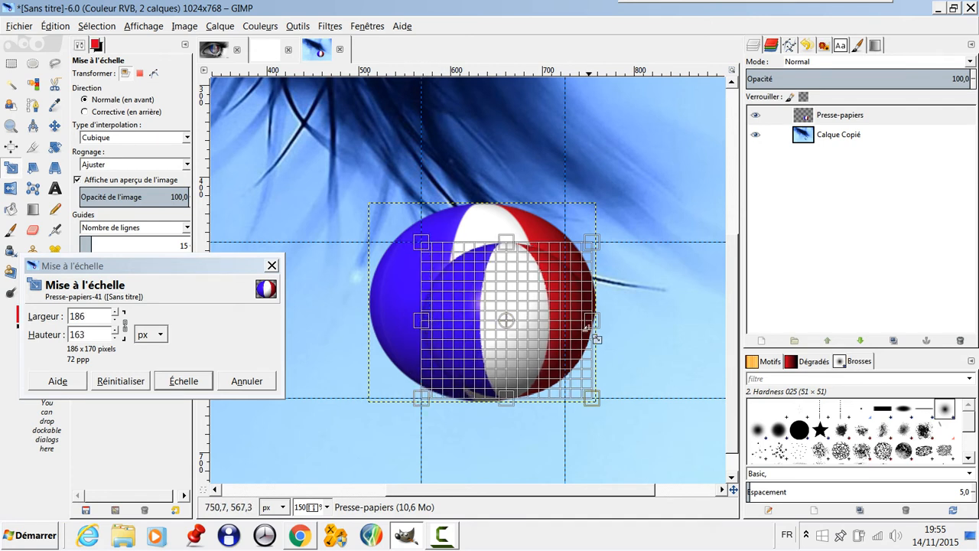
left_click_drag(593, 332, 569, 335)
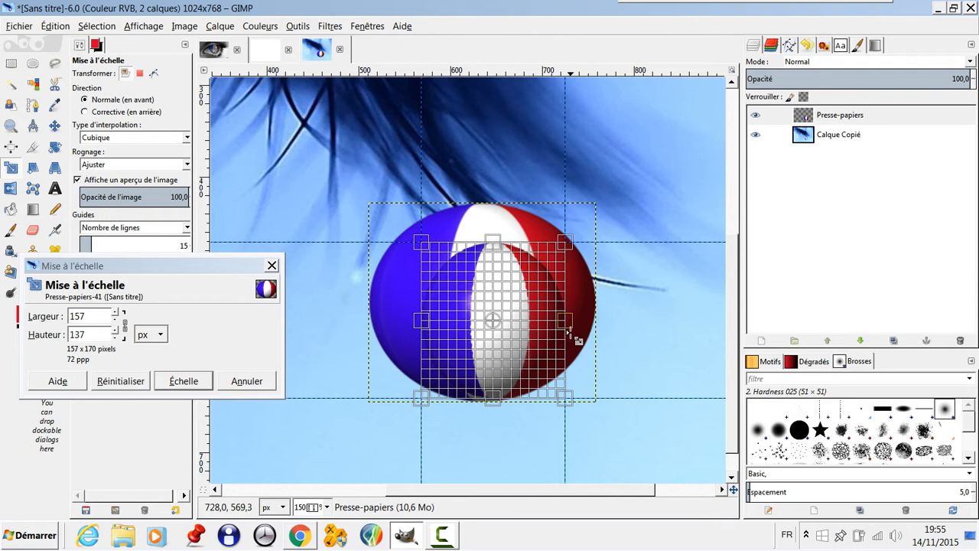
left_click(184, 381)
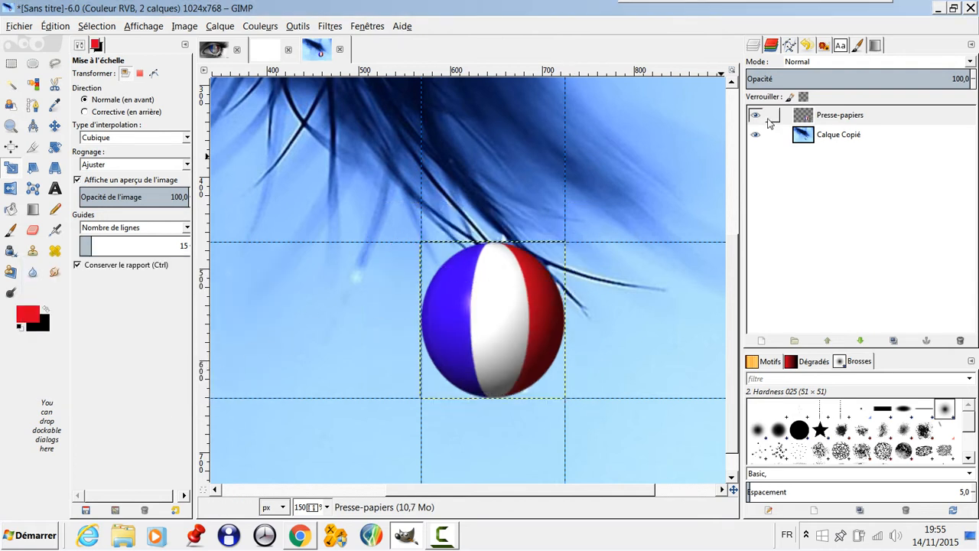
Try an opacity of 78.7 on the flag sphere layer, then restore it to 100.
left_click(928, 77)
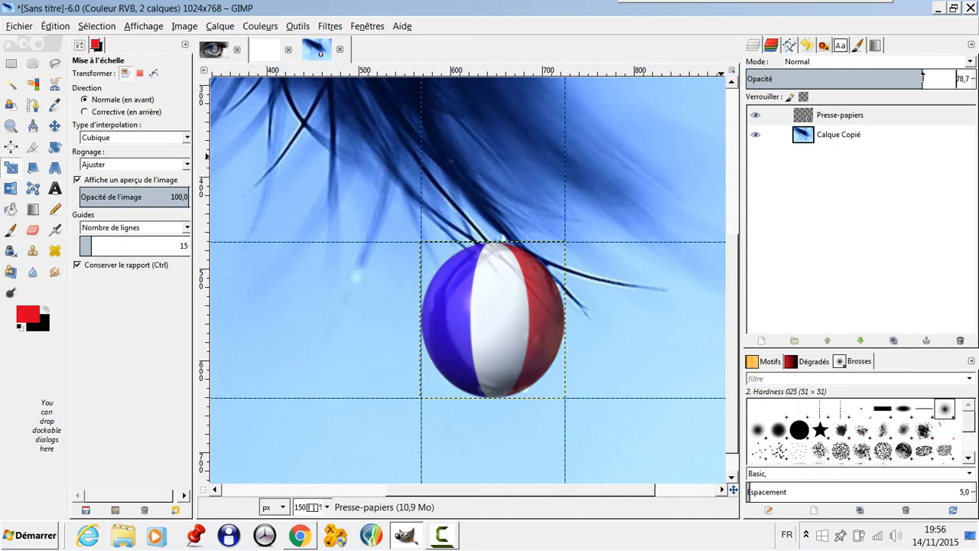
left_click_drag(923, 77, 978, 79)
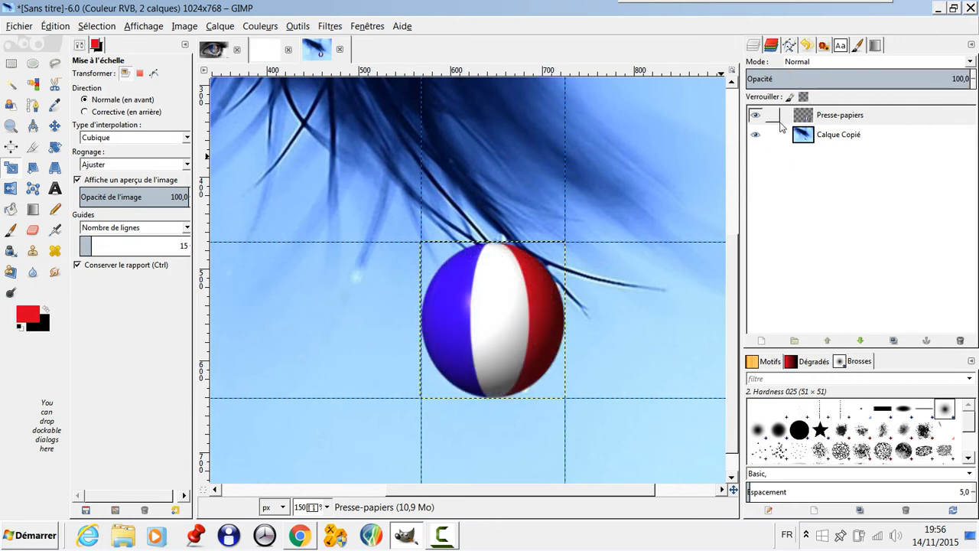
Hide the flag sphere layer and start a path at the teardrop's top, curving it along the upper-left edge to a second anchor.
left_click(754, 115)
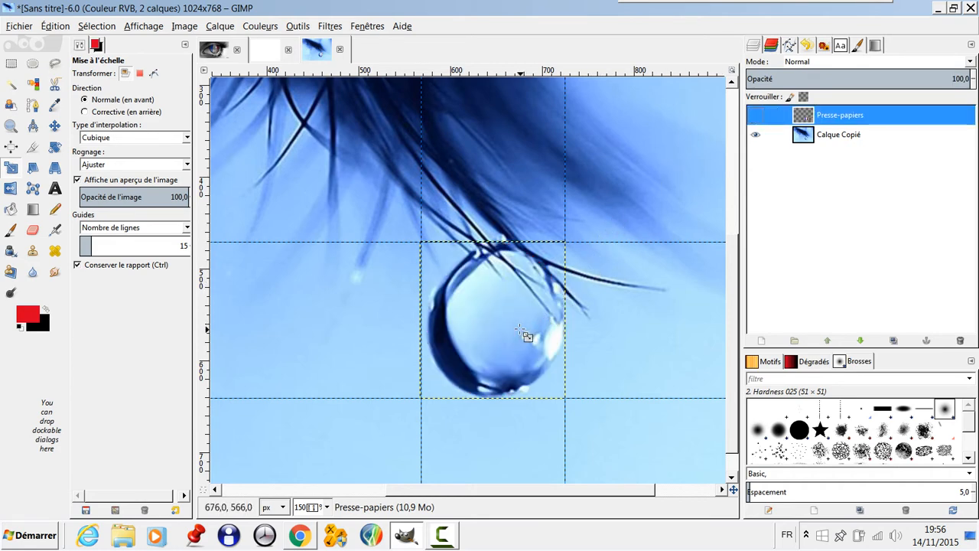
scroll(510, 307, "up", 2)
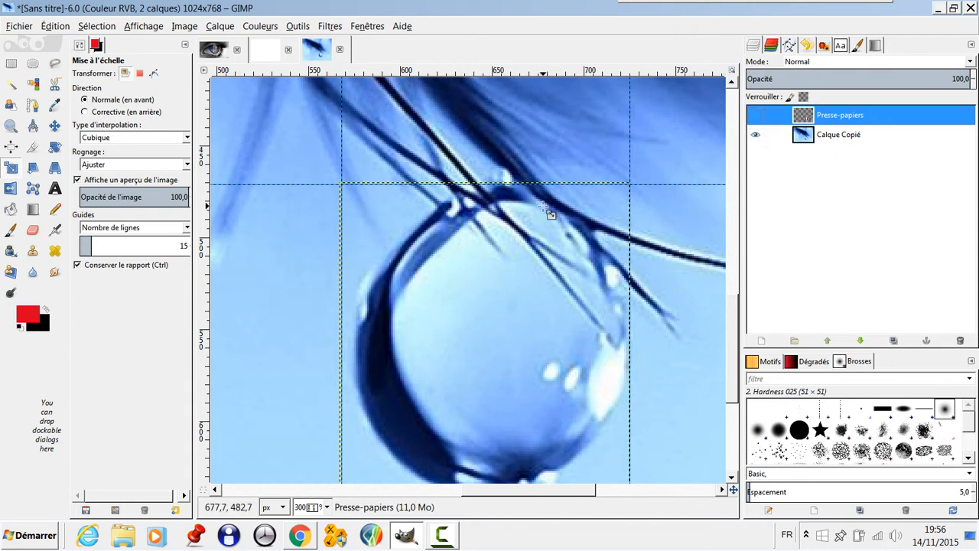
left_click_drag(545, 229, 583, 198)
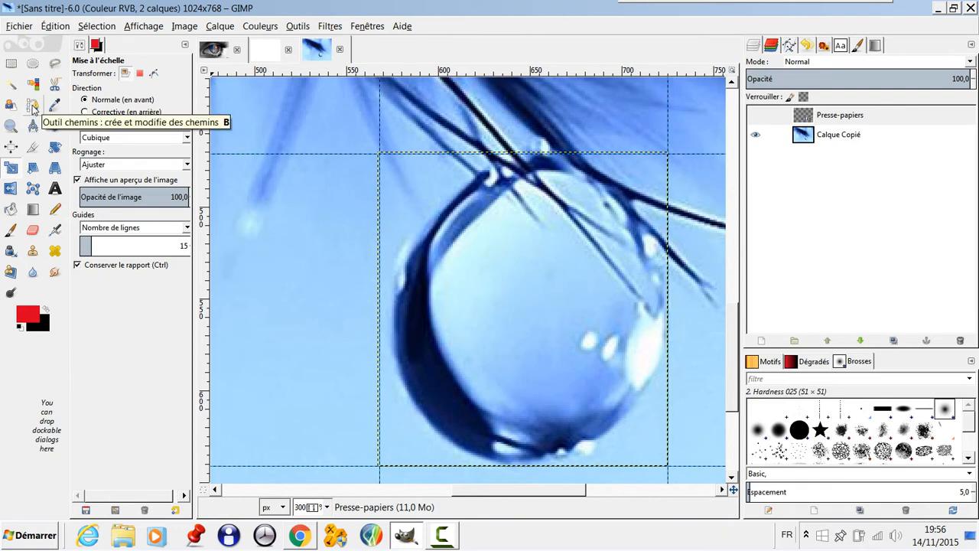
left_click(33, 105)
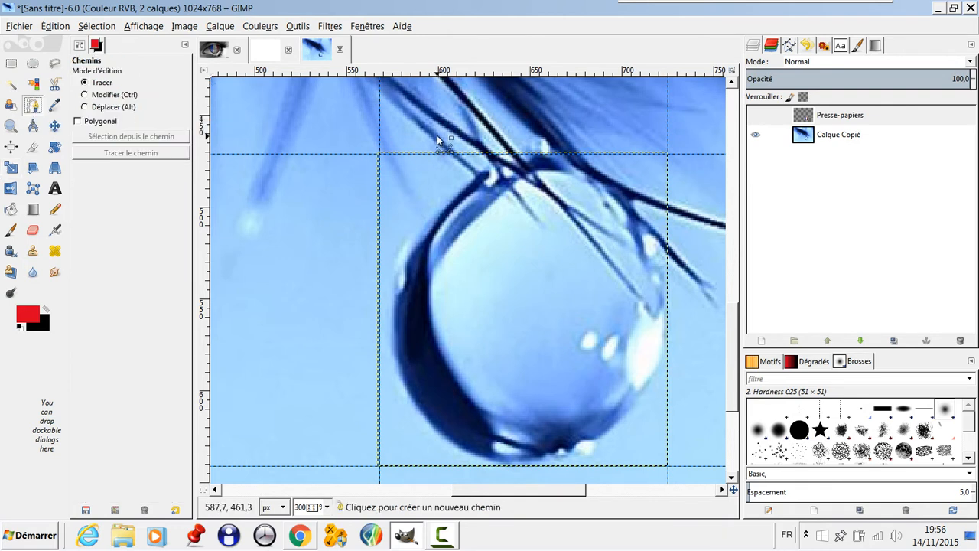
left_click(538, 157)
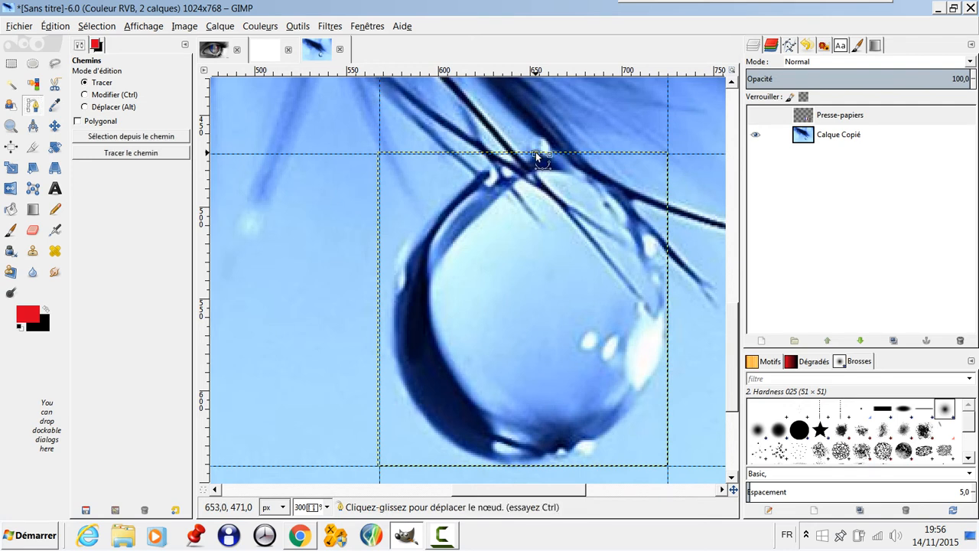
left_click(391, 290)
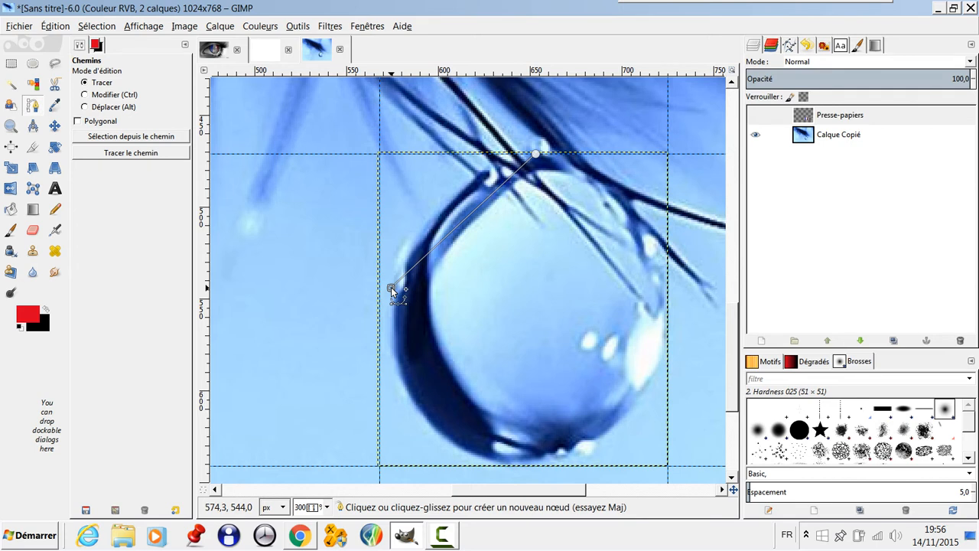
left_click_drag(391, 290, 362, 339)
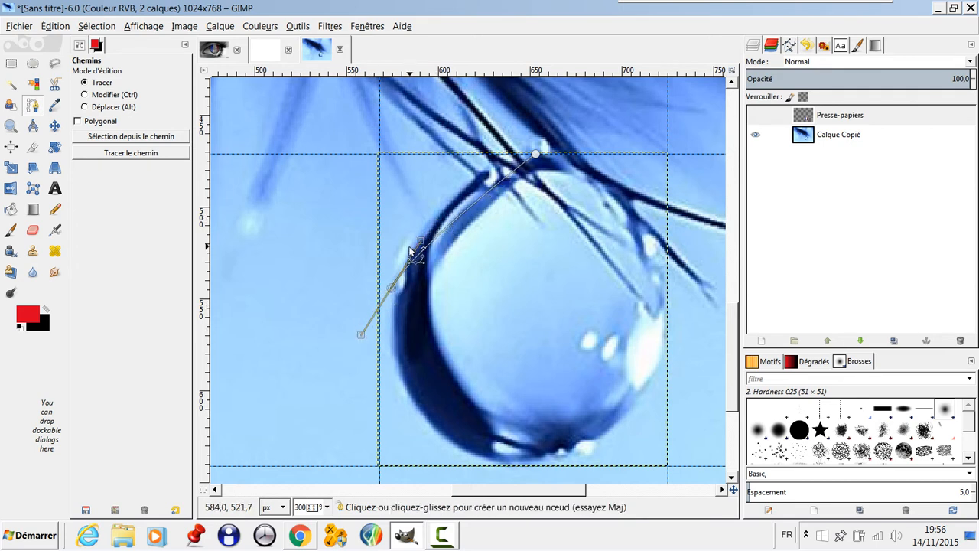
left_click_drag(421, 244, 452, 165)
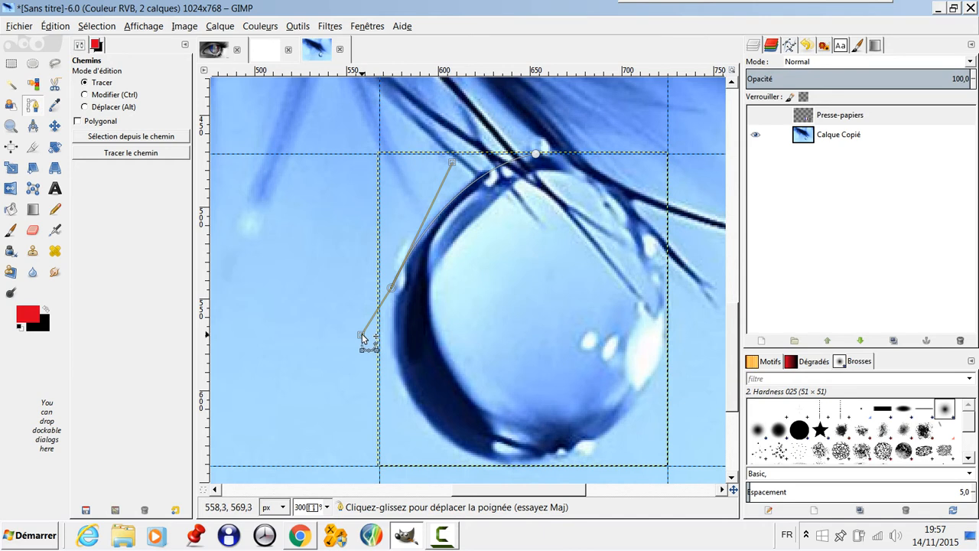
left_click_drag(364, 338, 388, 309)
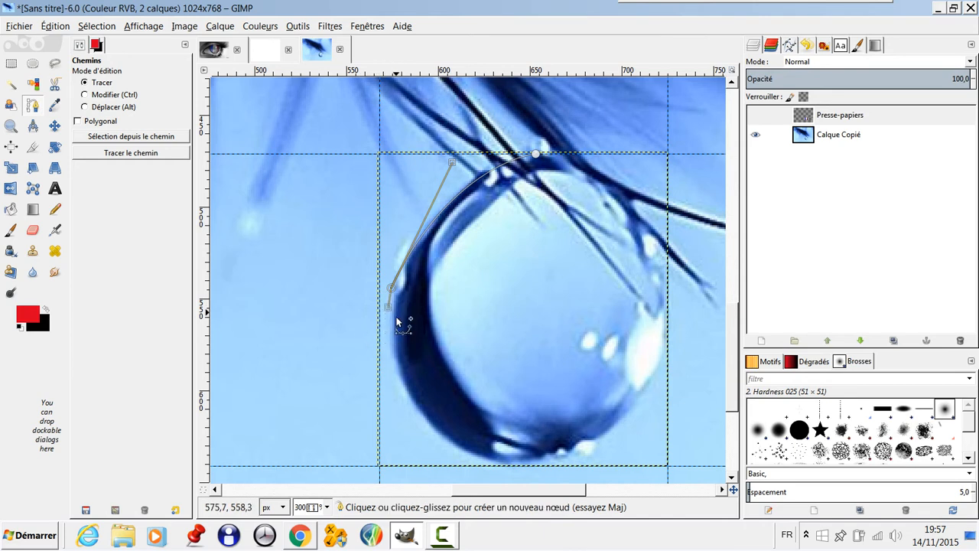
Try to extend the path to the teardrop's lower-left edge with a lengthened curve handle, and undo the added anchor.
scroll(417, 306, "down", 2)
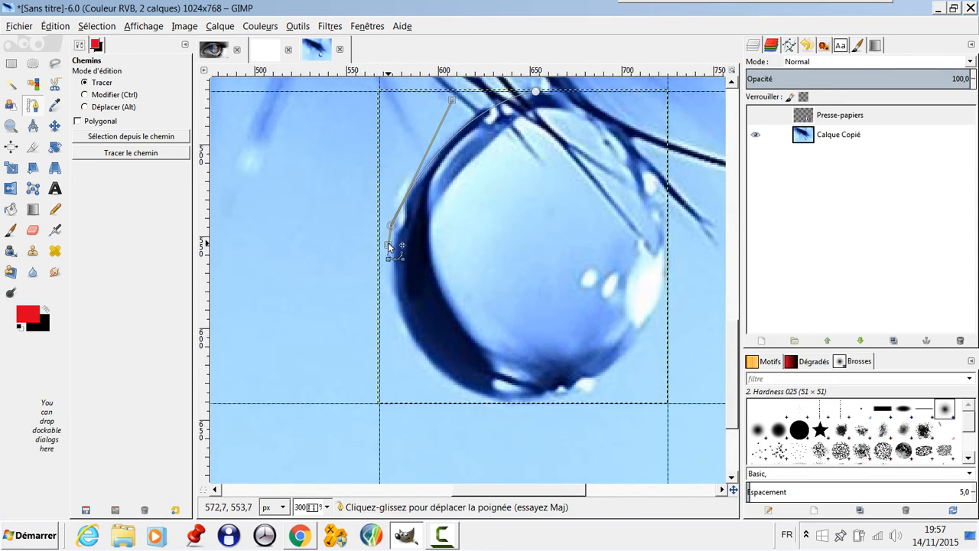
left_click_drag(388, 246, 329, 342)
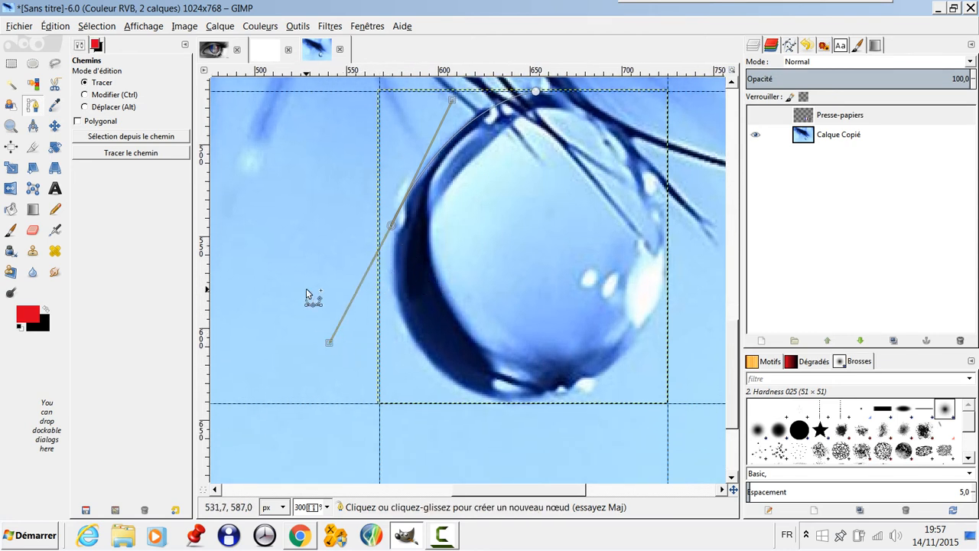
left_click(463, 386)
left_click_drag(463, 386, 487, 385)
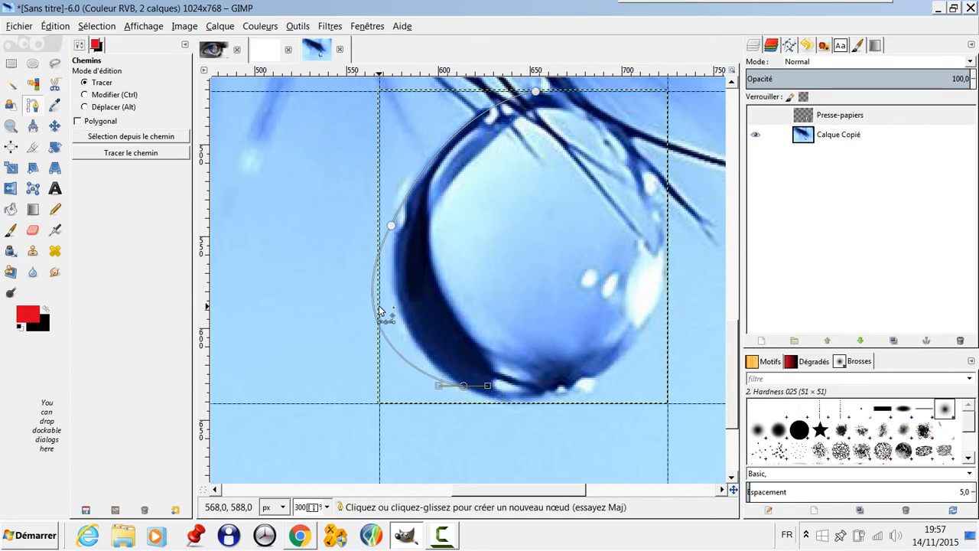
left_click(57, 28)
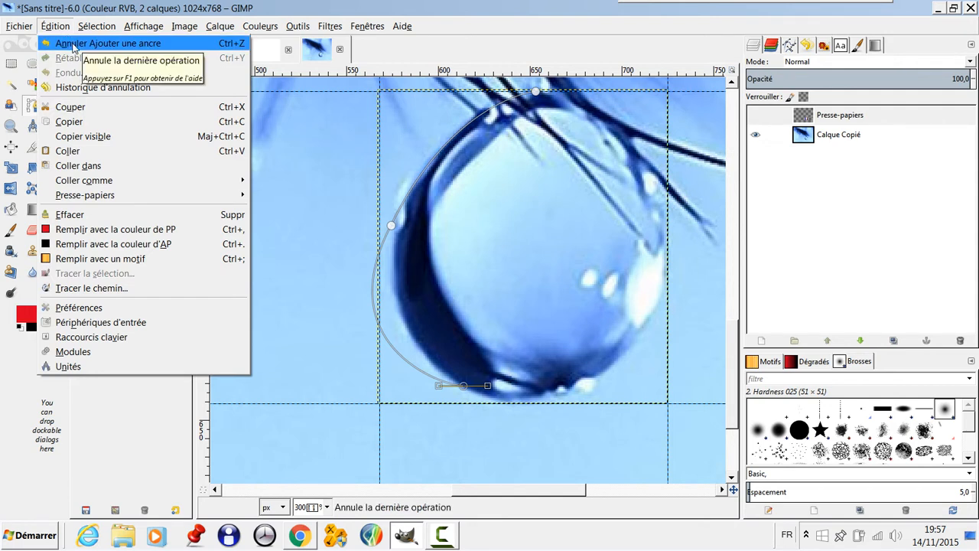
left_click(73, 44)
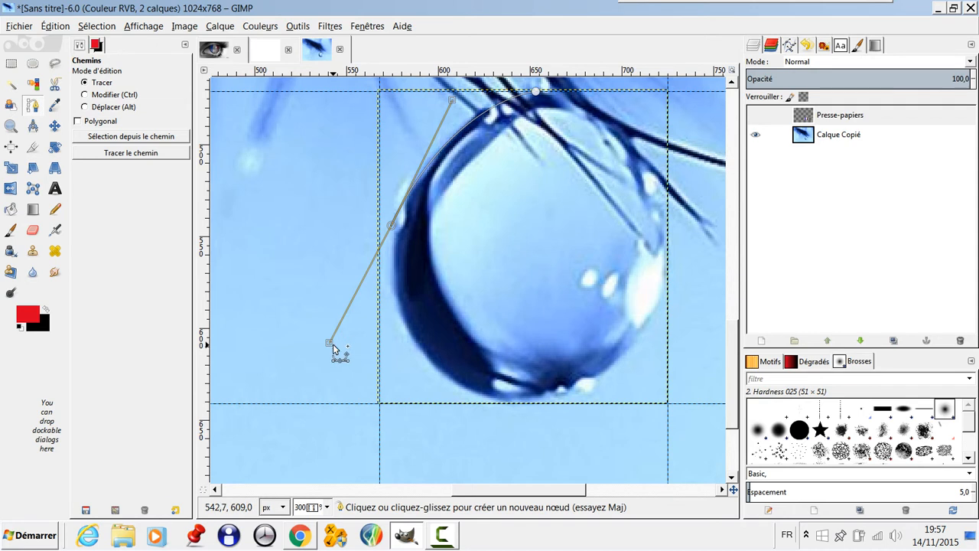
Shorten the second anchor's lower handle and add a third anchor at the teardrop's lower left, curving the segment along the edge.
left_click_drag(331, 346, 388, 249)
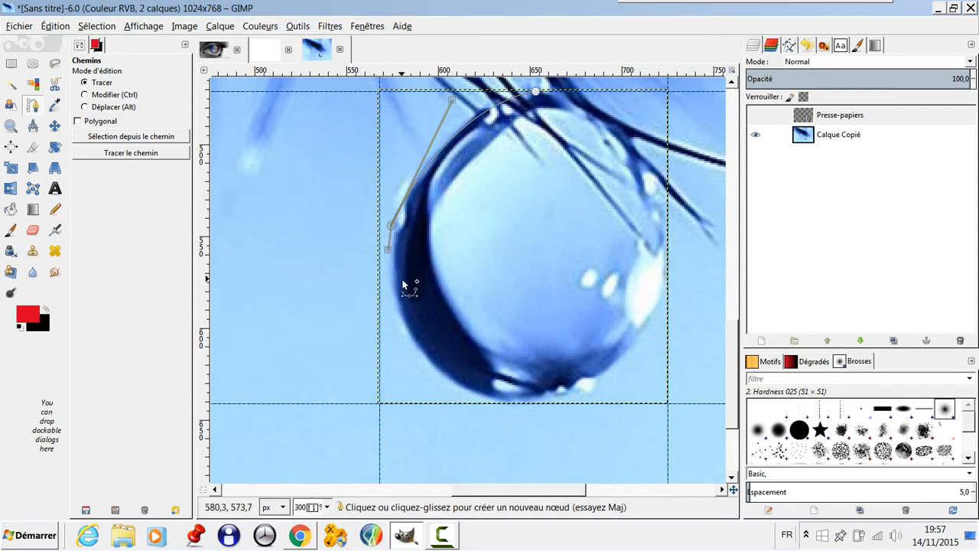
left_click(474, 393)
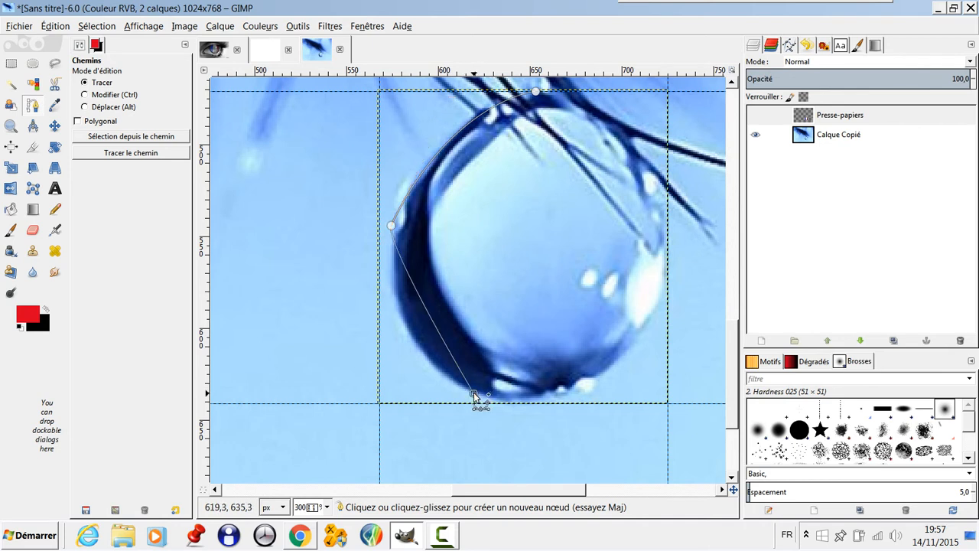
left_click_drag(473, 393, 509, 425)
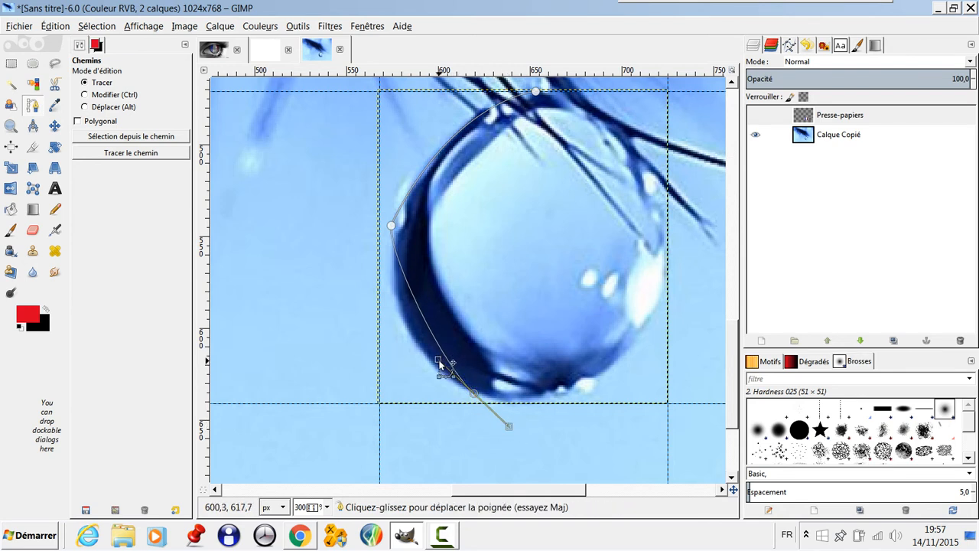
left_click_drag(438, 361, 379, 347)
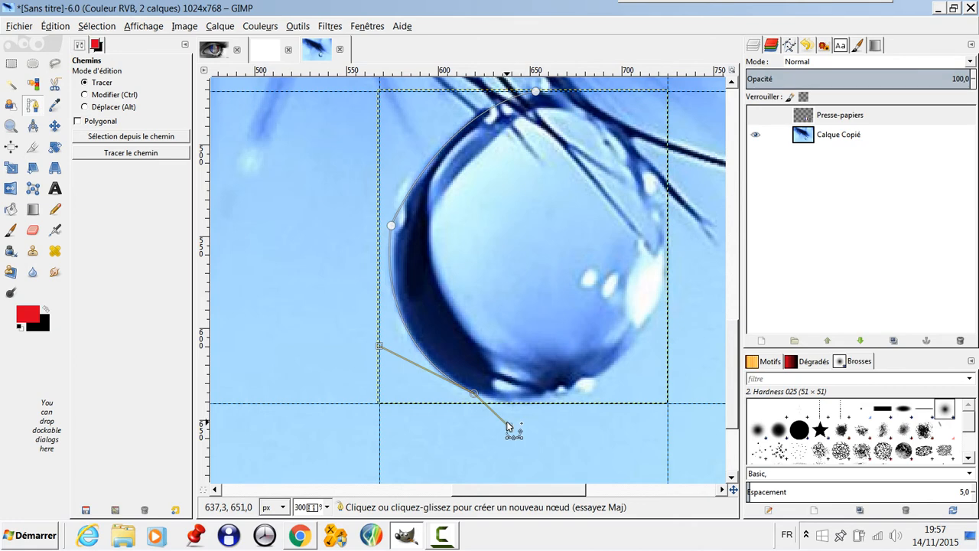
left_click_drag(507, 422, 515, 404)
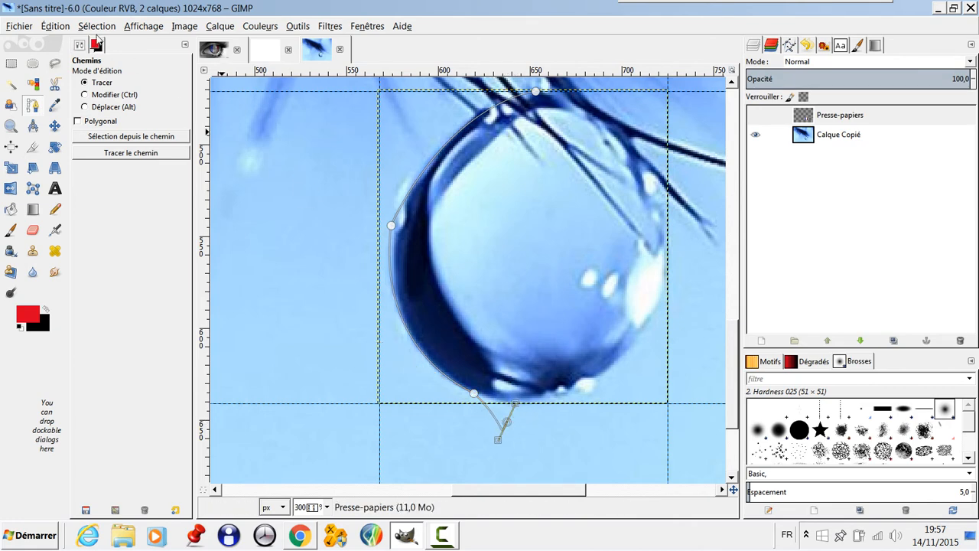
left_click(52, 26)
left_click(59, 39)
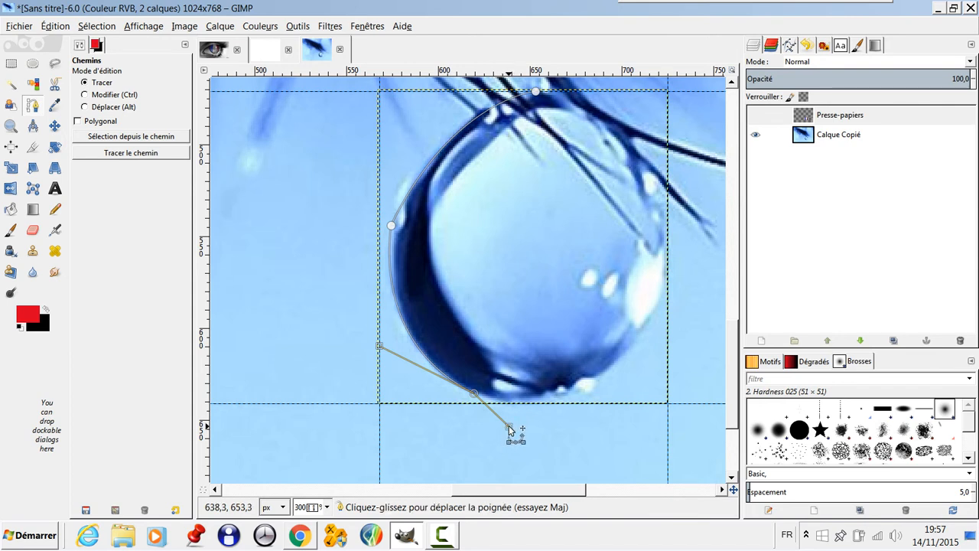
Shorten the third anchor's outgoing handle and add an anchor at the teardrop's lower right, curving the segment along the bottom edge.
left_click_drag(510, 427, 494, 399)
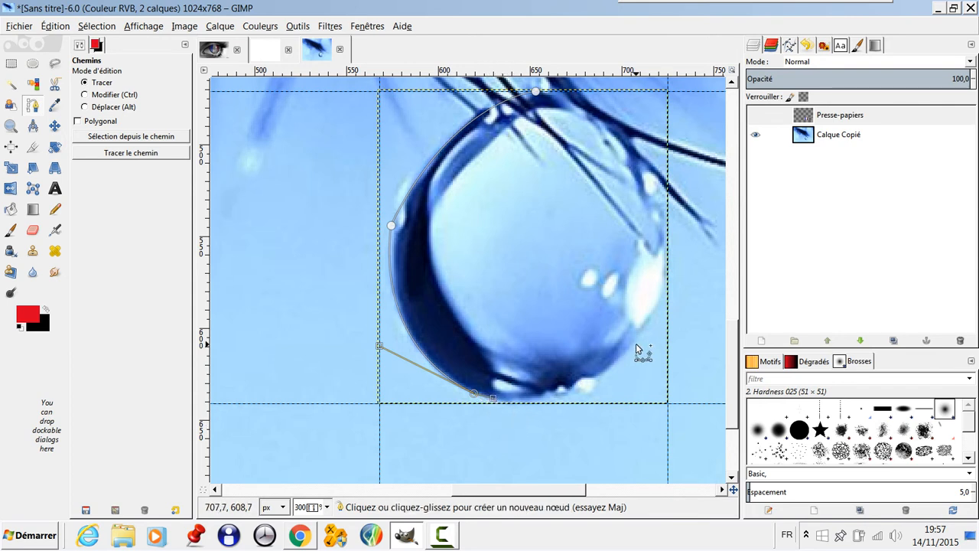
left_click_drag(636, 343, 689, 296)
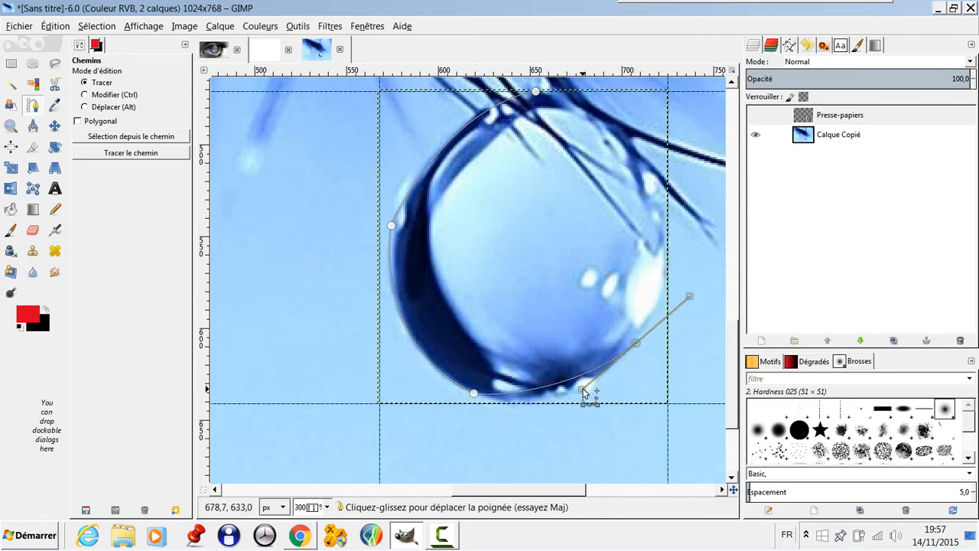
left_click_drag(583, 393, 564, 429)
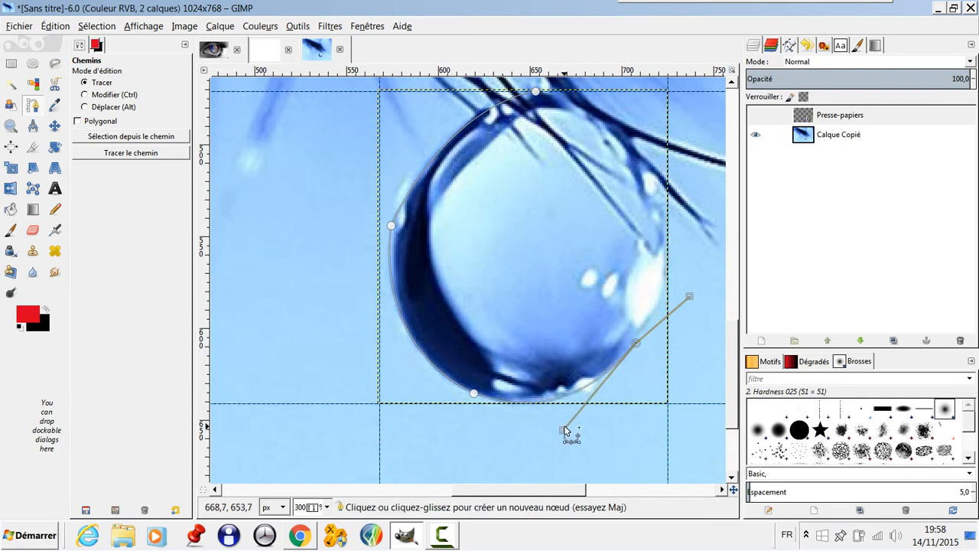
Shorten the lower-right anchor's outgoing handle so it follows the teardrop's edge.
left_click_drag(651, 347, 554, 397)
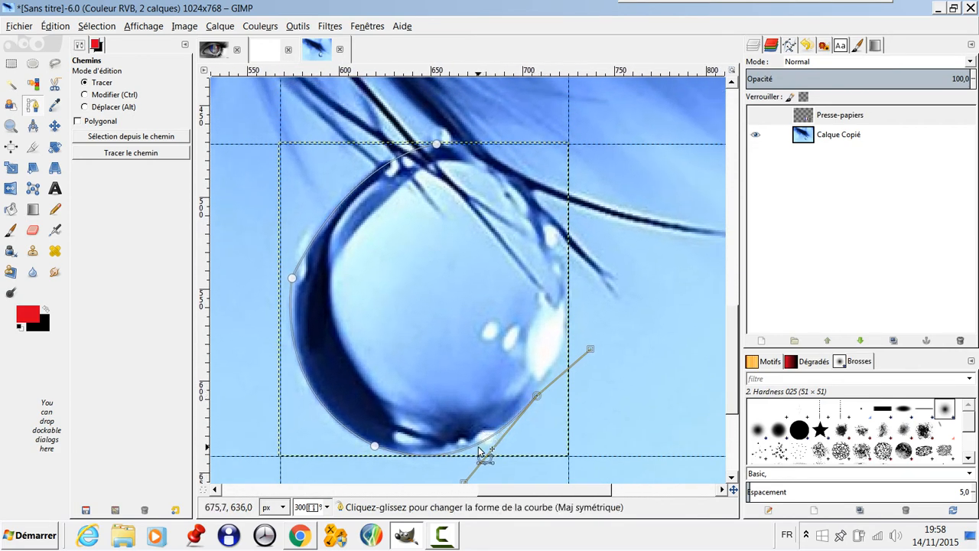
left_click_drag(522, 432, 540, 374)
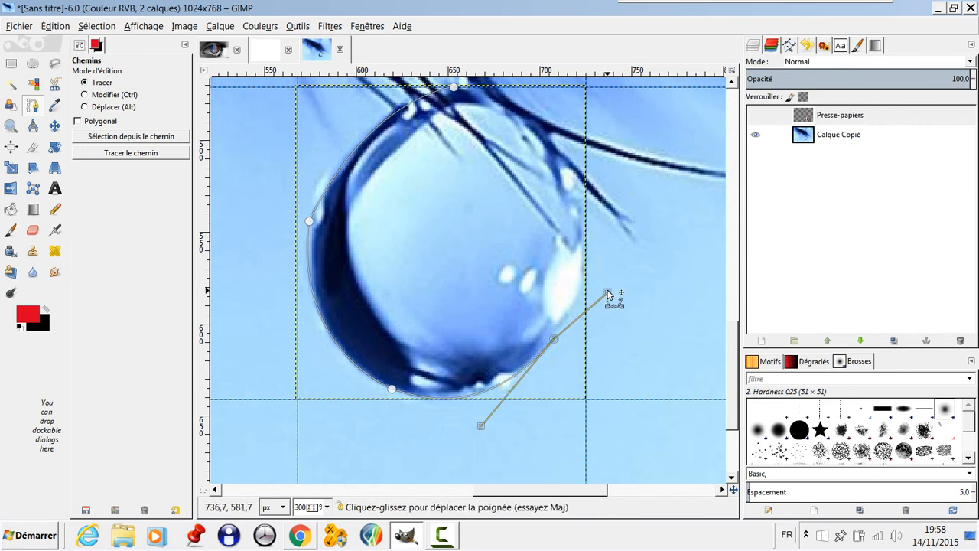
left_click_drag(607, 291, 574, 313)
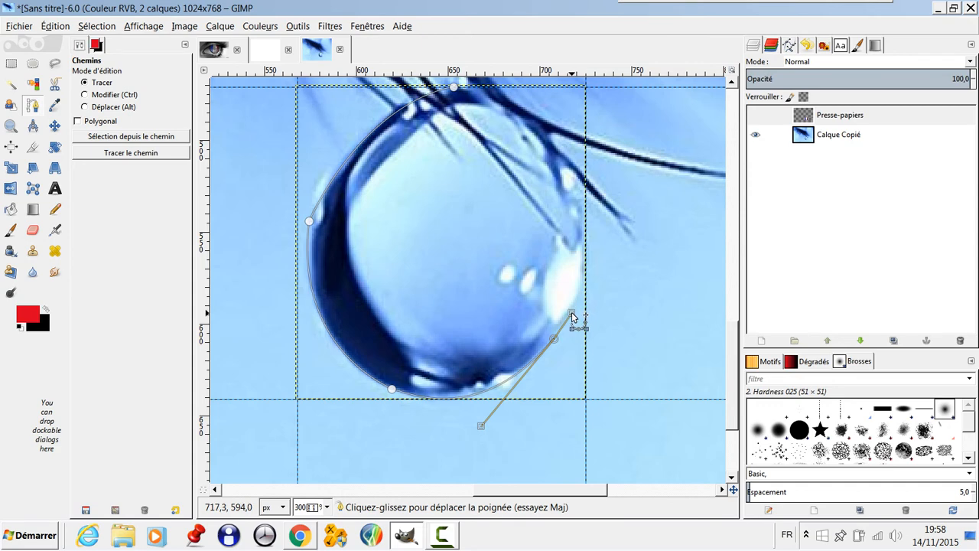
Add curved anchors at the teardrop's upper right and beside the starting point at the top, and collapse the last anchor's outgoing handle.
left_click_drag(592, 261, 545, 361)
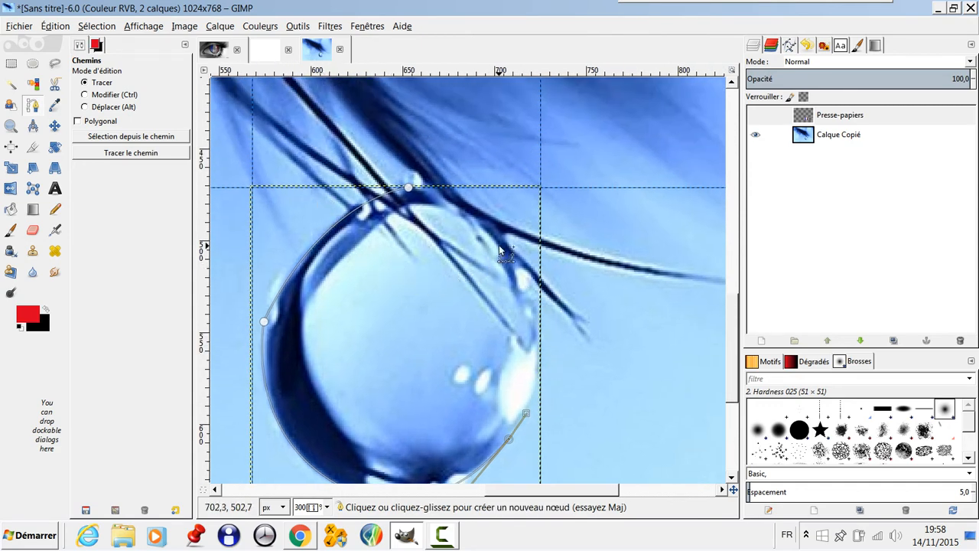
left_click_drag(505, 245, 567, 320)
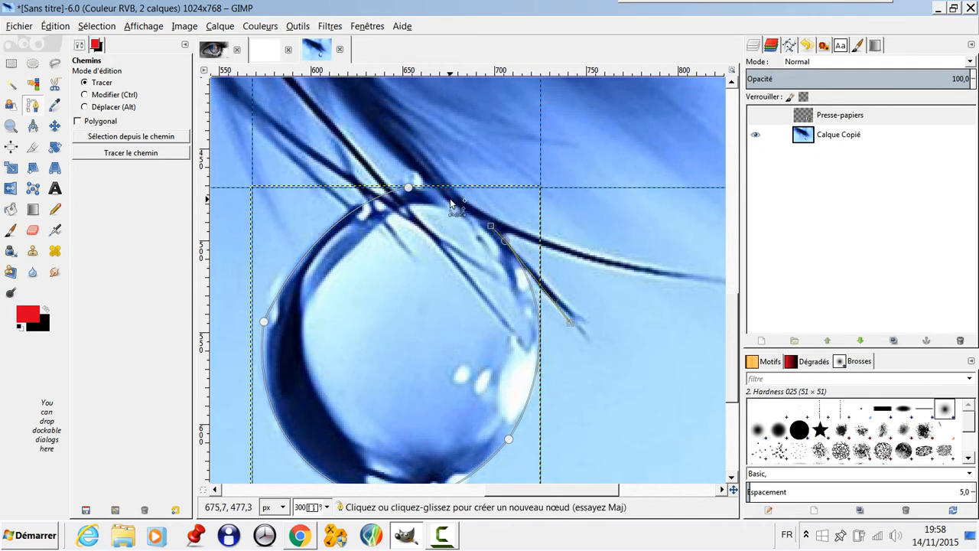
left_click_drag(413, 181, 398, 182)
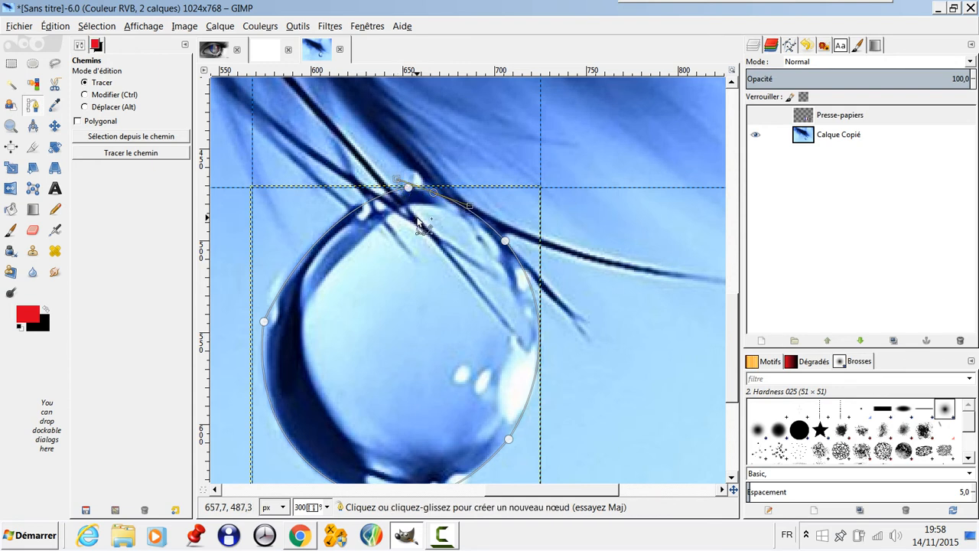
left_click_drag(396, 178, 430, 195)
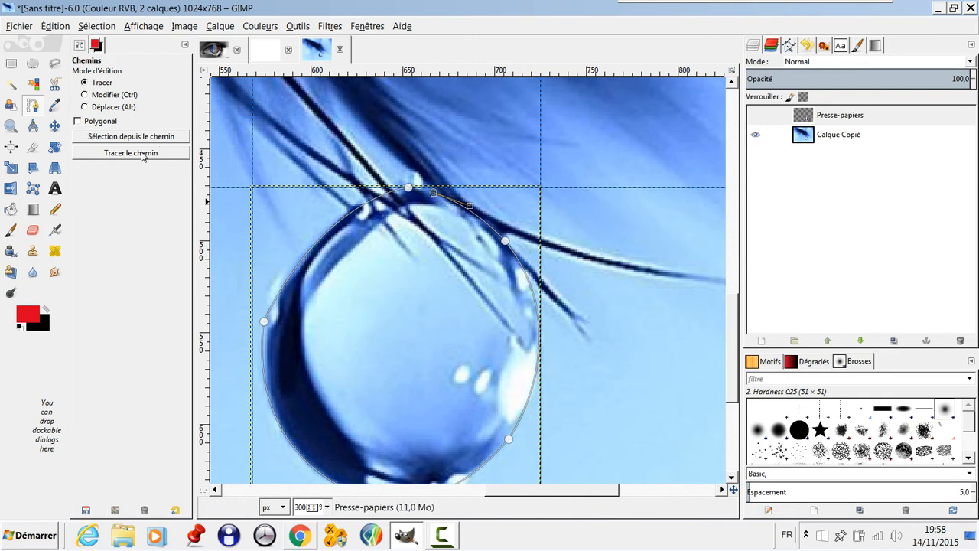
Make a selection from the path and undo that conversion.
left_click(126, 138)
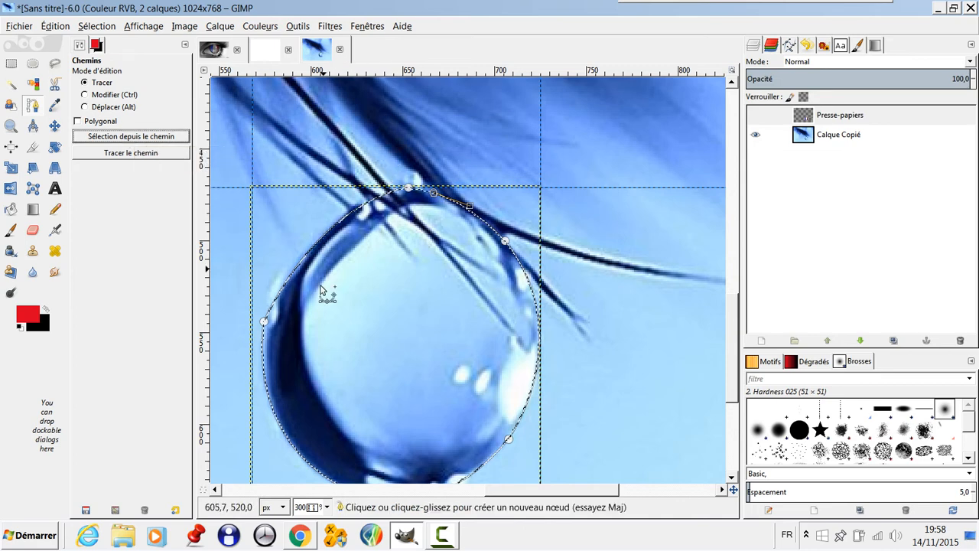
left_click_drag(469, 335, 491, 300)
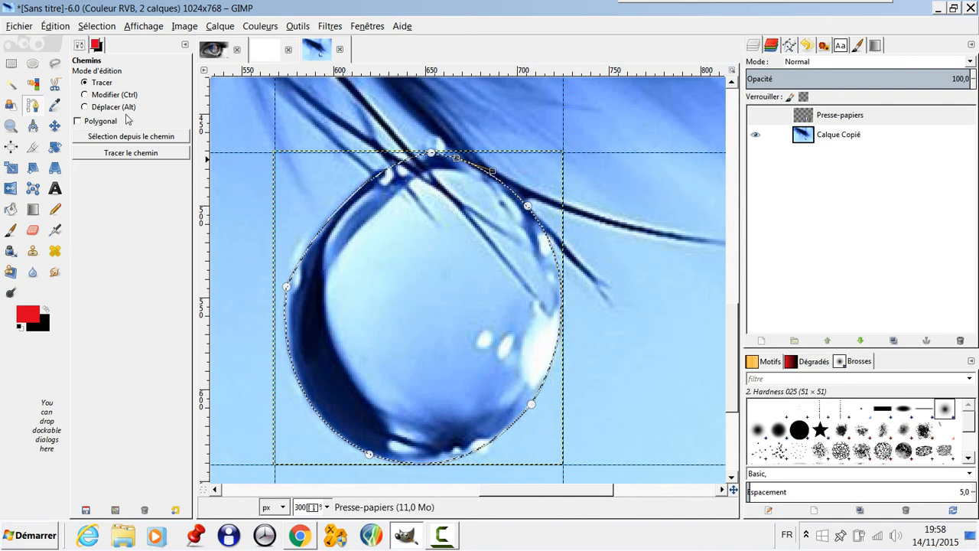
left_click(55, 26)
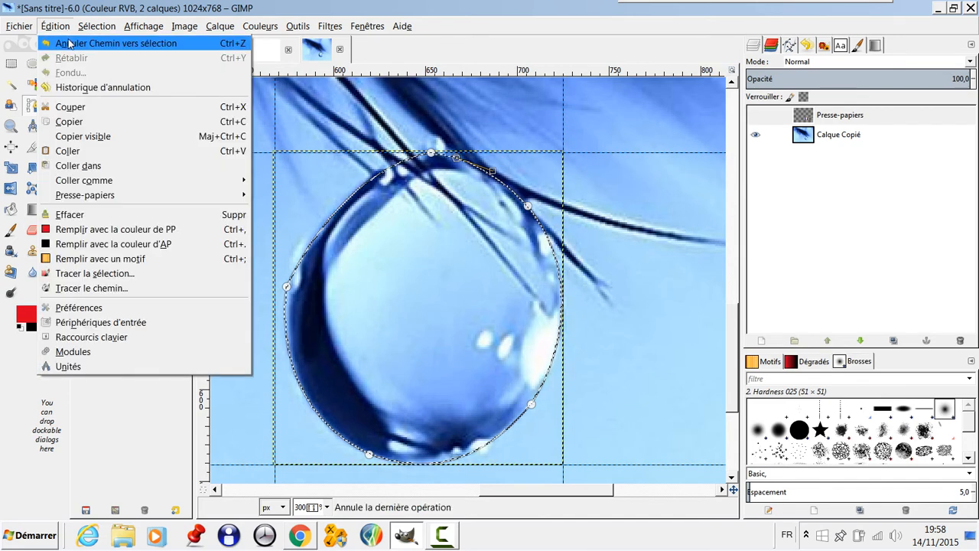
left_click(65, 51)
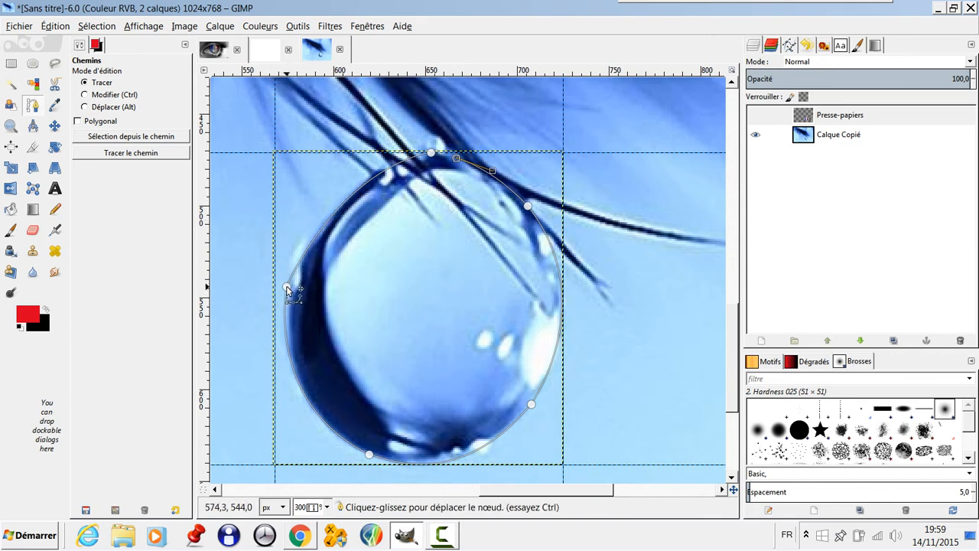
Lengthen the upper handle of the left anchor to reshape the upper-left edge, and make a selection from the path.
left_click_drag(287, 288, 267, 228)
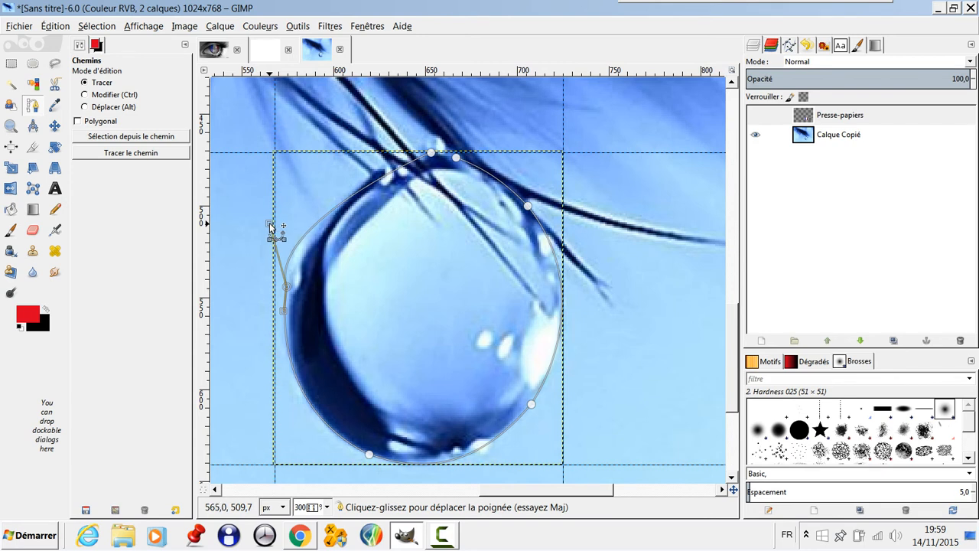
left_click_drag(270, 227, 274, 227)
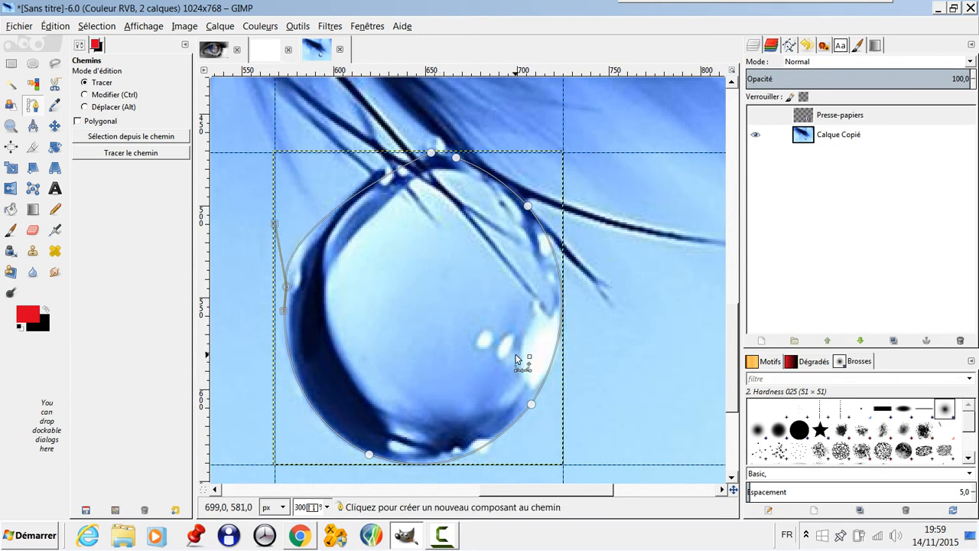
left_click(126, 138)
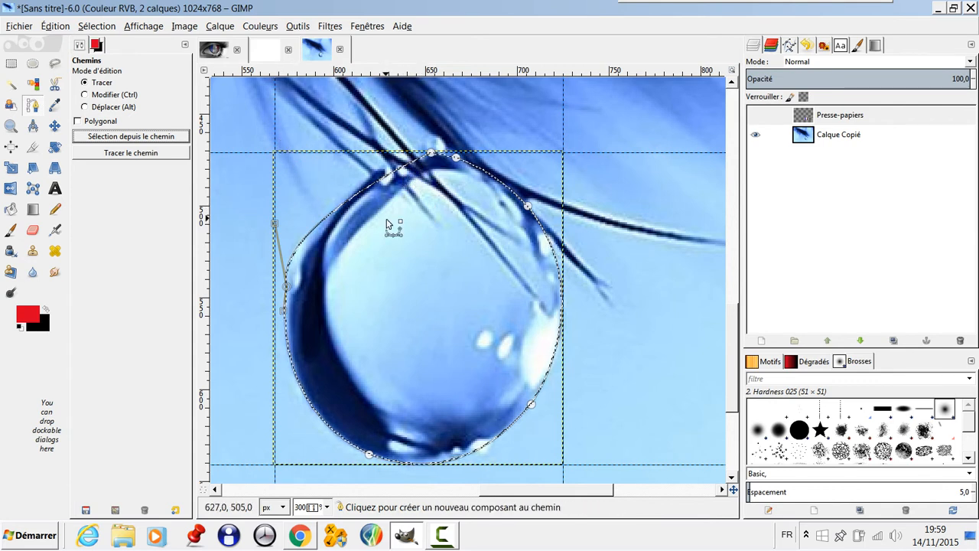
Show the flag sphere layer and give it a layer mask initialised to black (full transparency).
left_click_drag(396, 228, 414, 176)
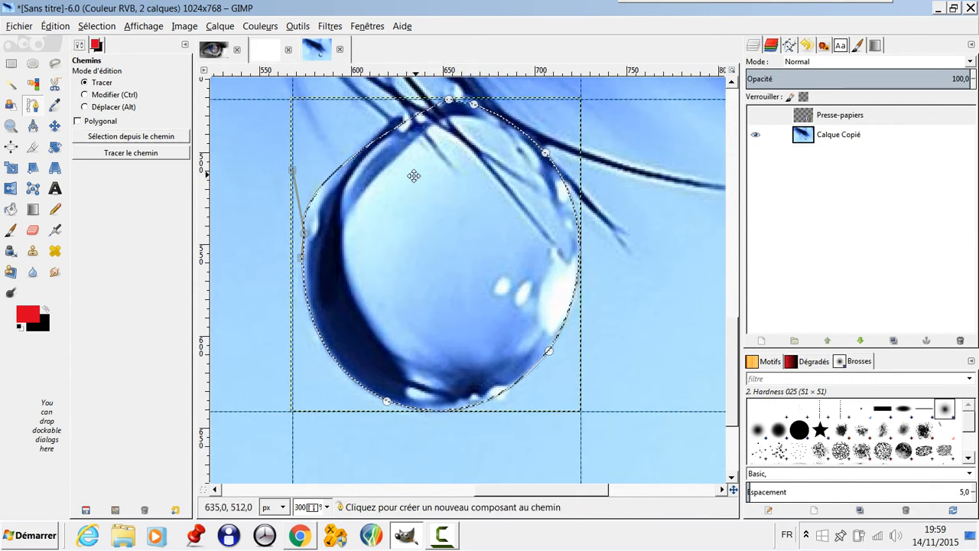
left_click(756, 115)
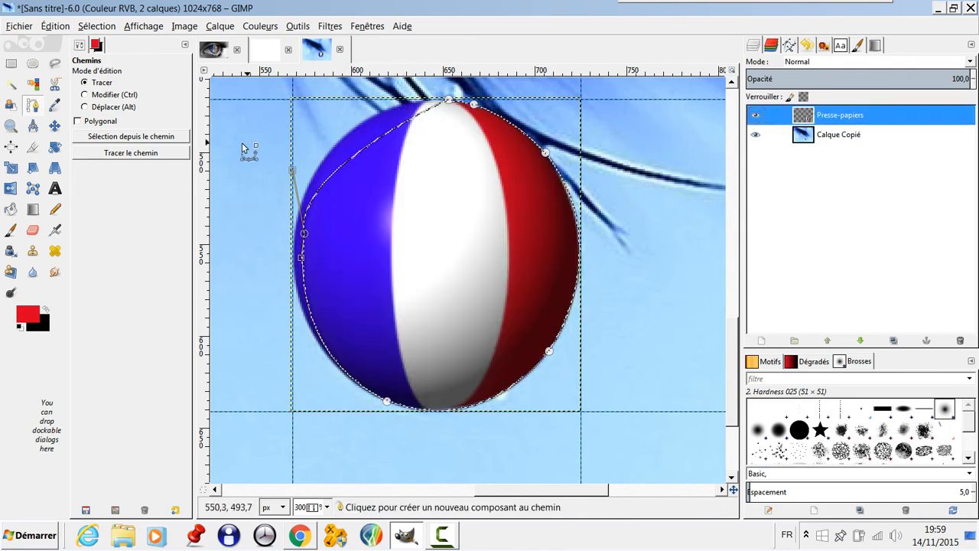
left_click(11, 230)
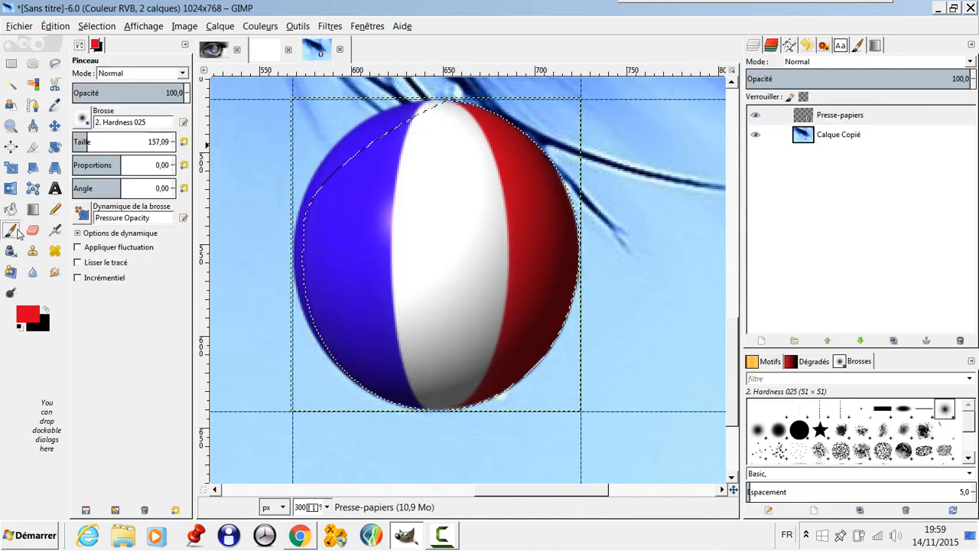
left_click(83, 119)
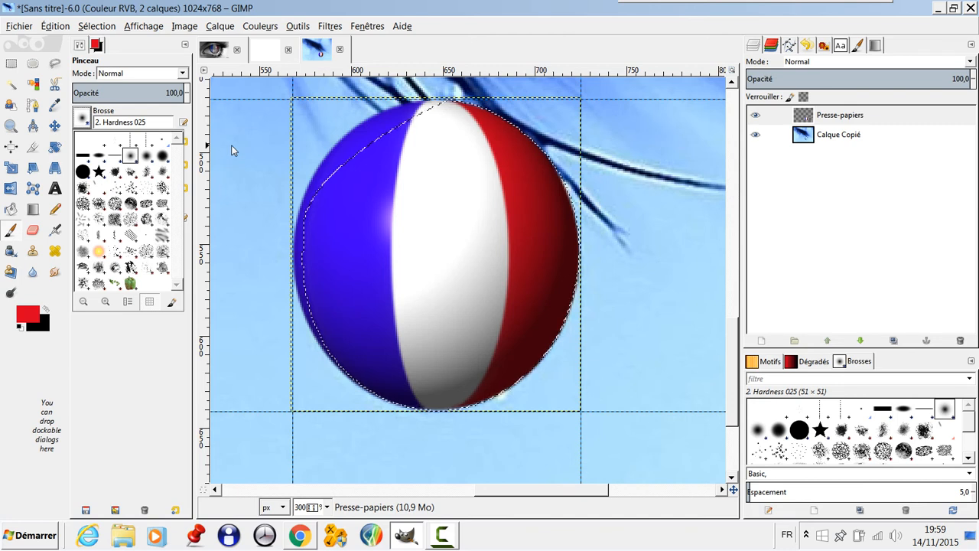
left_click(831, 117)
right_click(831, 116)
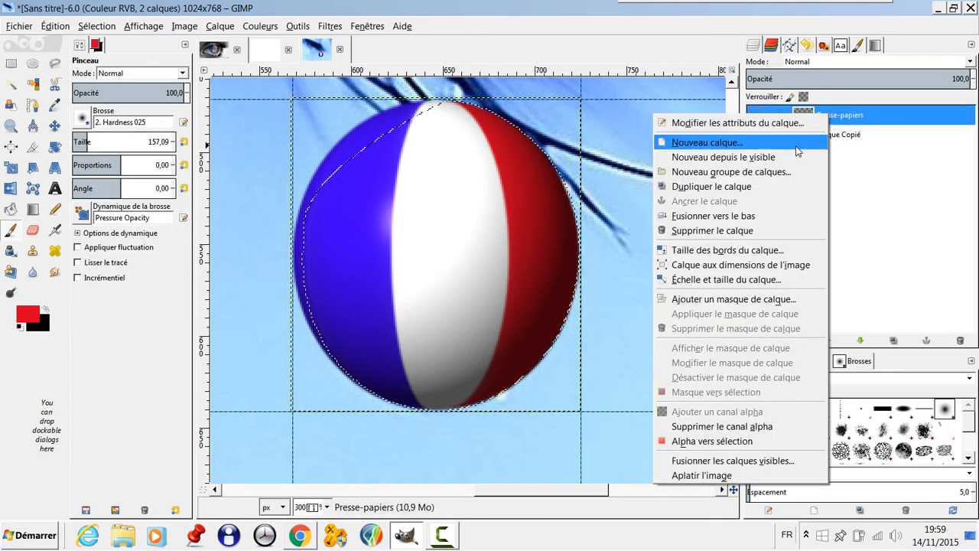
left_click(724, 300)
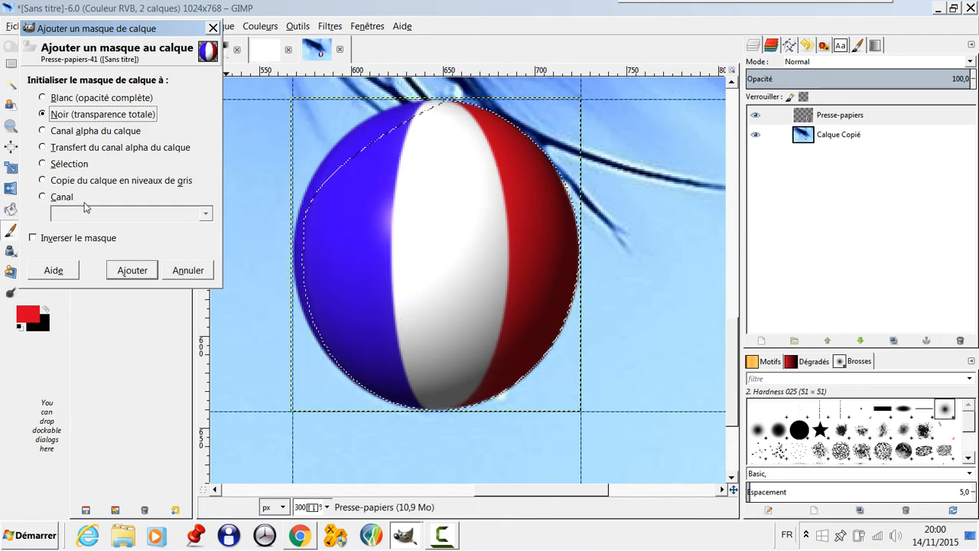
left_click(131, 271)
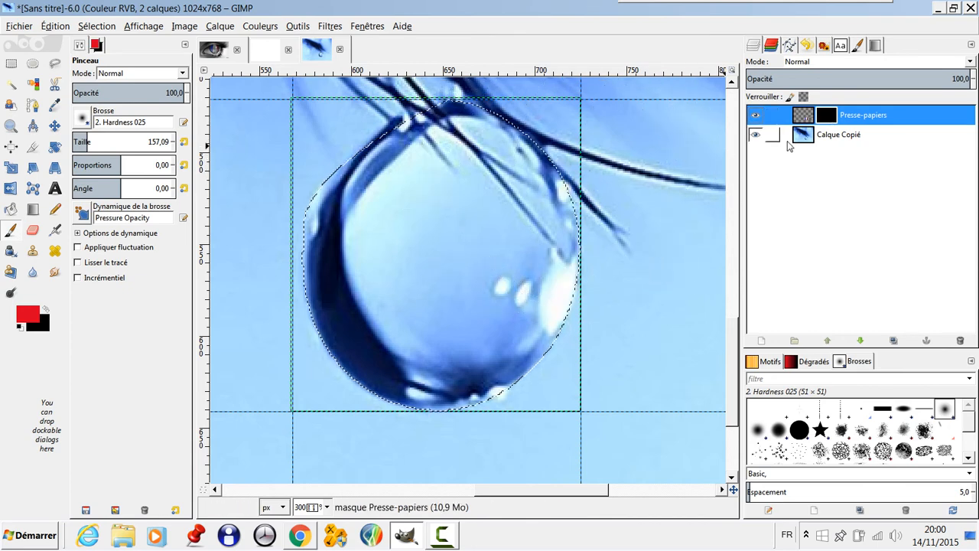
right_click(843, 116)
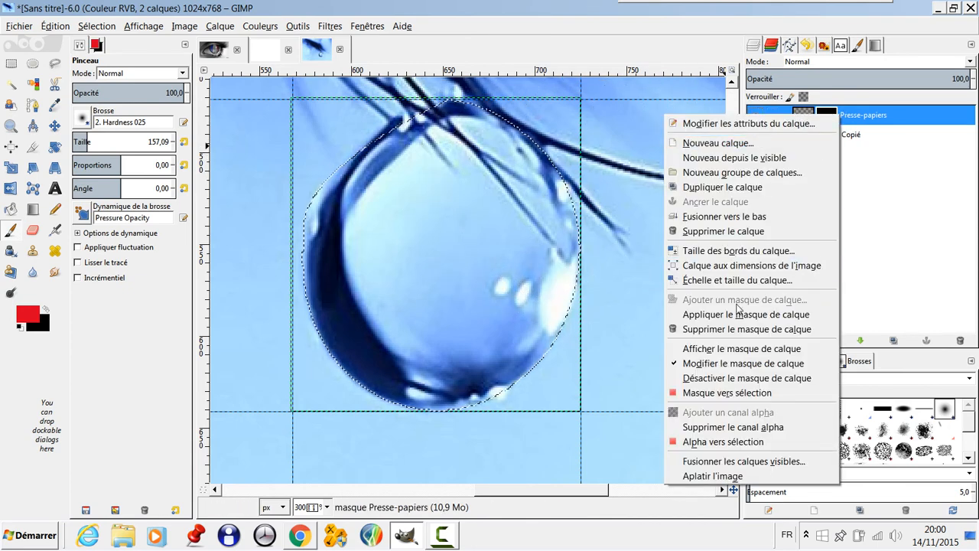
left_click(924, 206)
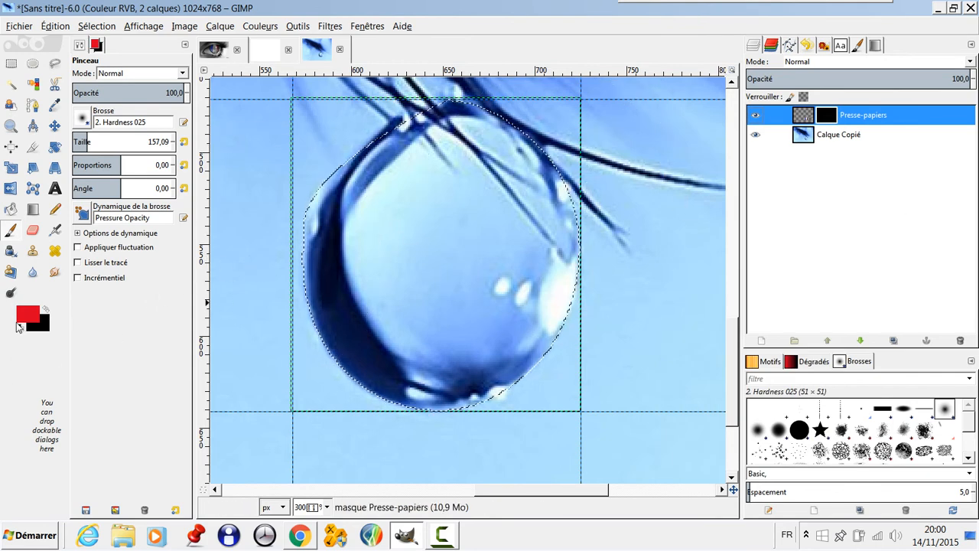
Set the foreground to white and the background to black, and size the Paintbrush to 75.92.
left_click(18, 327)
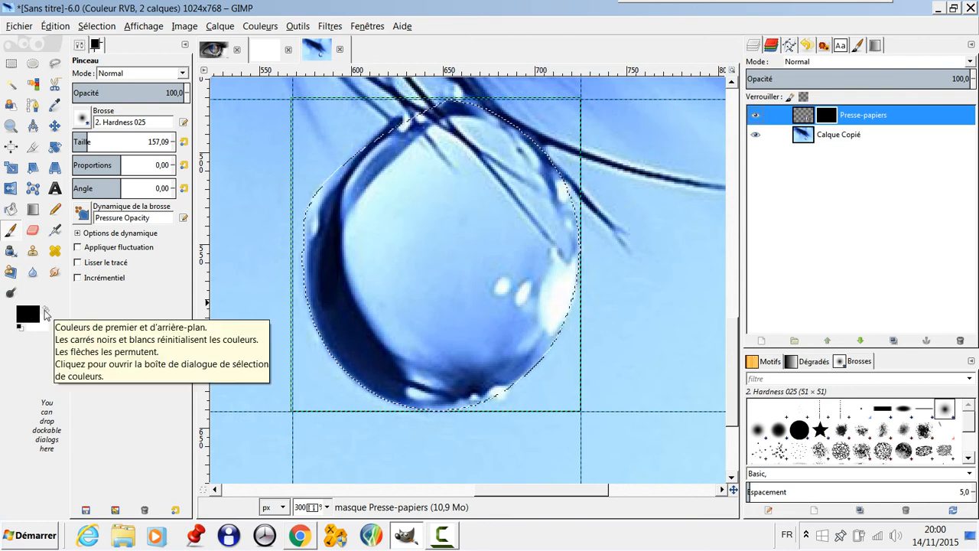
left_click(45, 311)
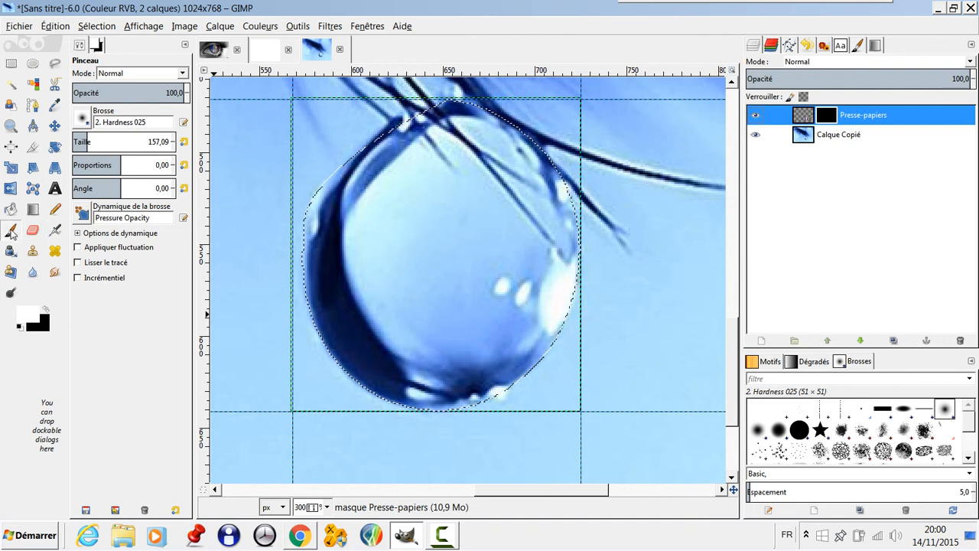
left_click(10, 231)
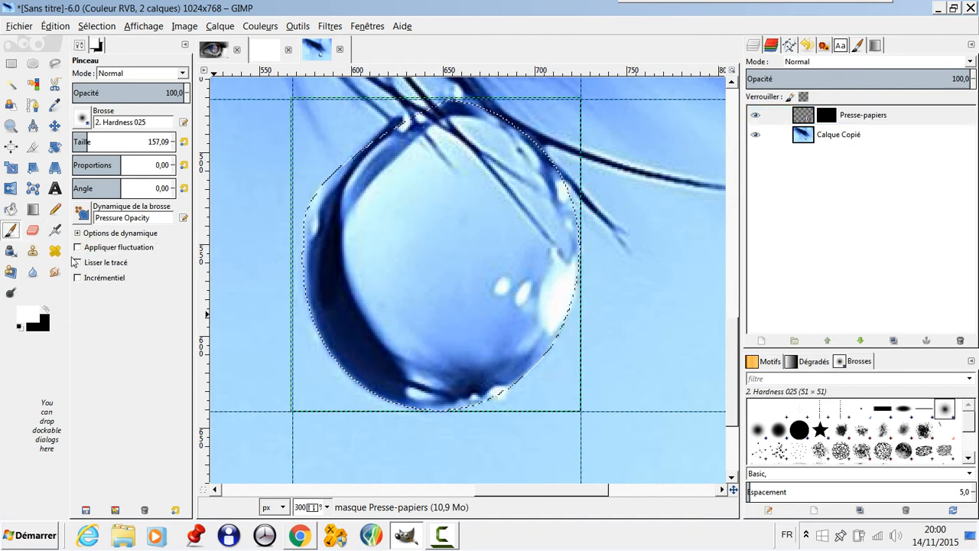
left_click_drag(87, 141, 79, 143)
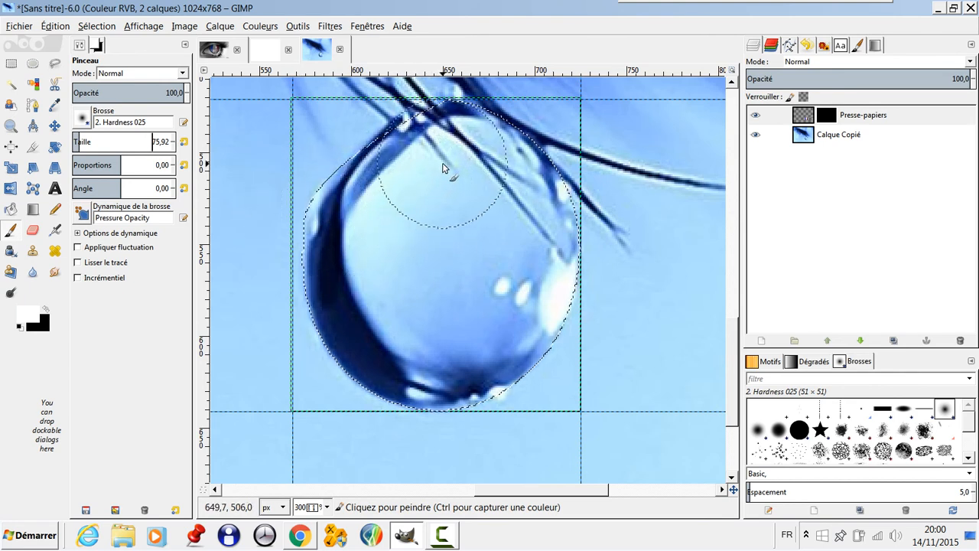
Paint the layer mask white inside the selection to reveal the flag sphere, and undo the strokes.
mouse_move(443, 164)
left_mouse_down()
mouse_move(402, 187)
mouse_move(372, 244)
mouse_move(364, 265)
mouse_move(375, 313)
mouse_move(396, 336)
mouse_move(465, 343)
mouse_move(527, 270)
mouse_move(524, 248)
mouse_move(427, 164)
mouse_move(408, 177)
mouse_move(398, 217)
mouse_move(395, 191)
mouse_move(437, 158)
mouse_move(486, 217)
mouse_move(470, 187)
mouse_move(401, 165)
mouse_move(446, 166)
mouse_move(403, 184)
mouse_move(369, 261)
mouse_move(352, 219)
mouse_move(363, 307)
mouse_move(433, 357)
mouse_move(449, 338)
mouse_move(409, 347)
mouse_move(431, 362)
mouse_move(444, 342)
mouse_move(485, 340)
mouse_move(528, 303)
mouse_move(496, 312)
mouse_move(434, 365)
mouse_move(479, 345)
mouse_move(501, 319)
mouse_move(488, 326)
mouse_move(408, 248)
mouse_move(471, 239)
mouse_move(503, 277)
mouse_move(528, 245)
mouse_move(514, 265)
mouse_move(460, 169)
mouse_move(385, 147)
mouse_move(446, 149)
mouse_move(466, 185)
mouse_move(482, 263)
mouse_move(486, 238)
mouse_move(459, 179)
mouse_move(484, 256)
mouse_move(422, 308)
left_mouse_up()
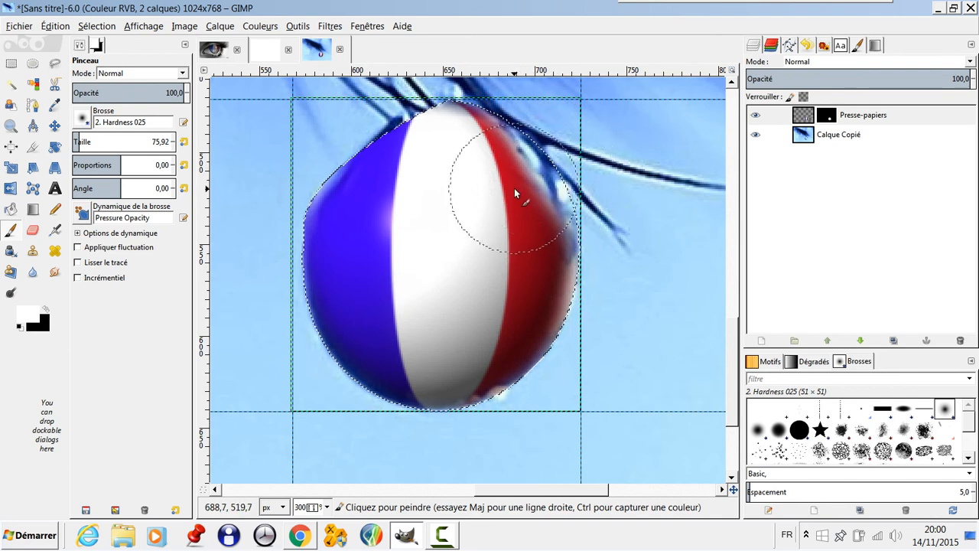
mouse_move(481, 164)
left_mouse_down()
mouse_move(532, 230)
mouse_move(522, 208)
mouse_move(518, 280)
mouse_move(486, 312)
left_mouse_up()
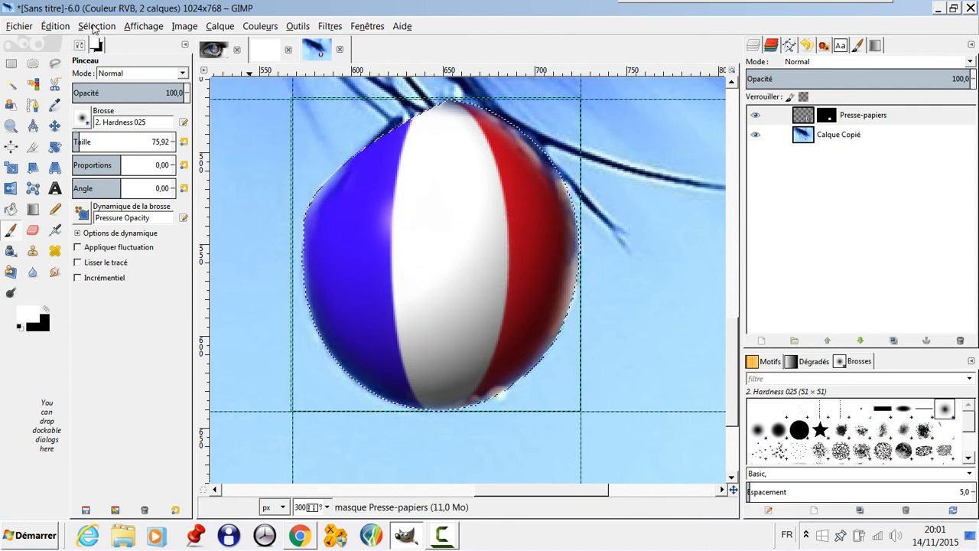
left_click(54, 26)
left_click(66, 42)
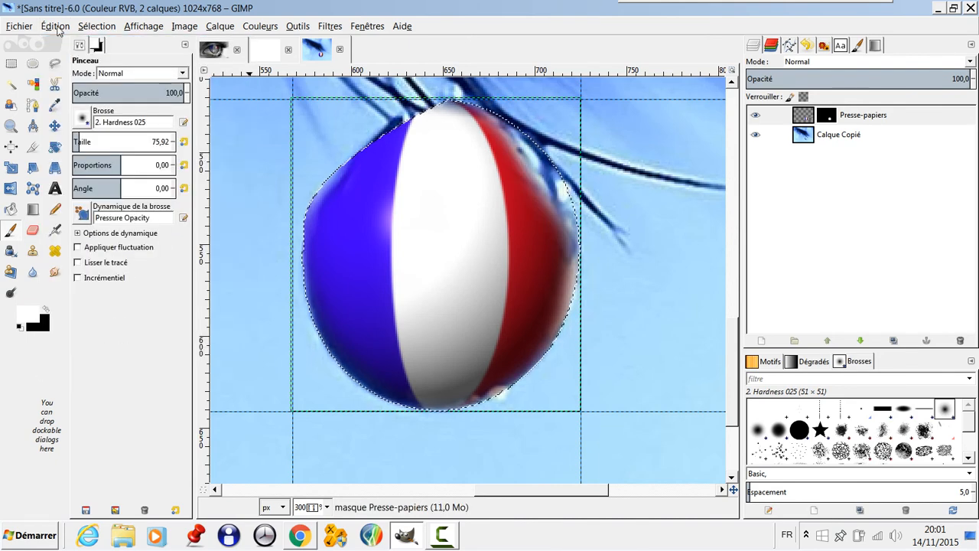
left_click(55, 26)
left_click(66, 38)
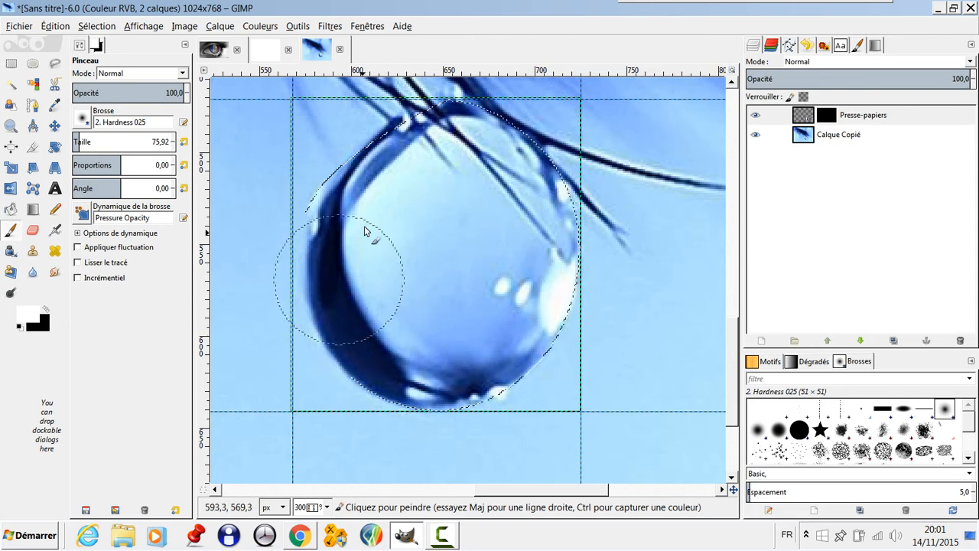
Feather the teardrop selection by 9 px.
left_click(96, 27)
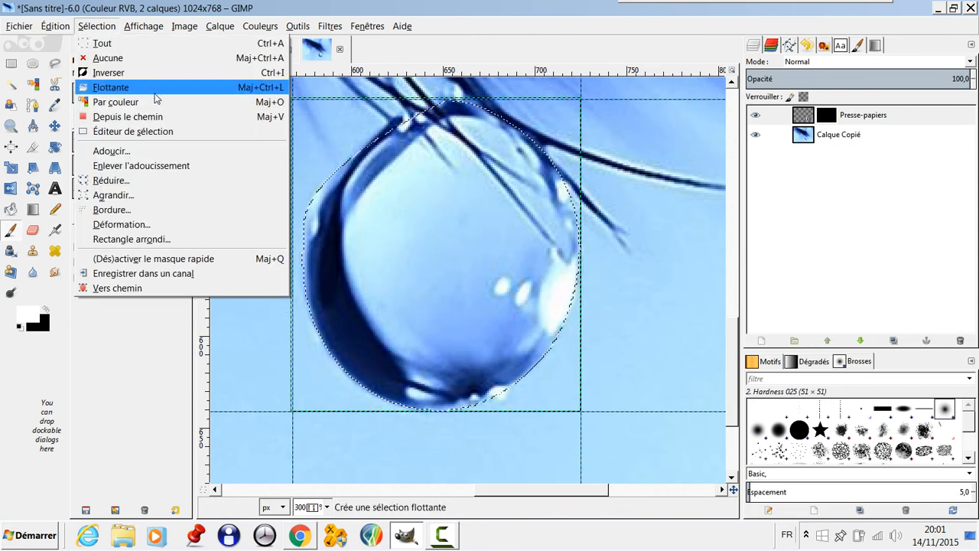
left_click(120, 156)
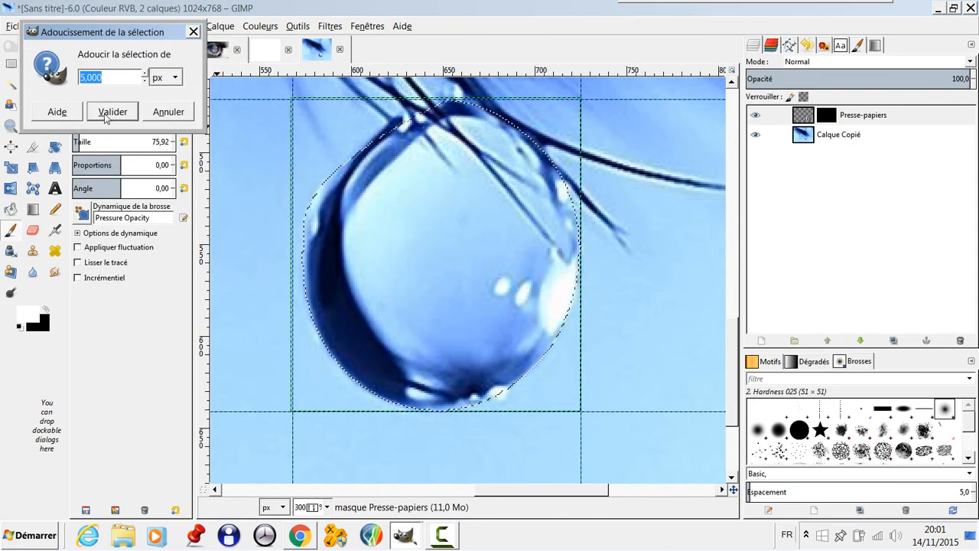
double_click(145, 73)
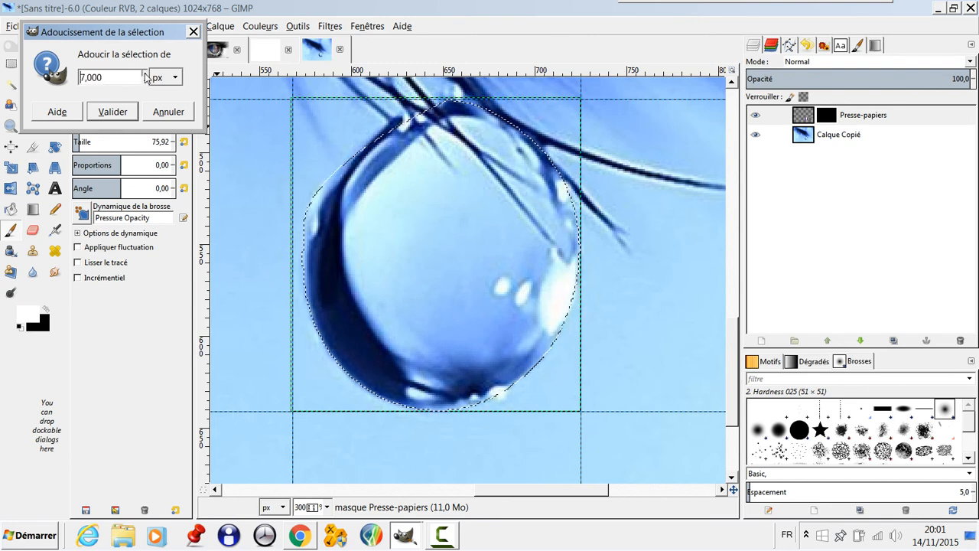
left_click(145, 73)
left_click(146, 81)
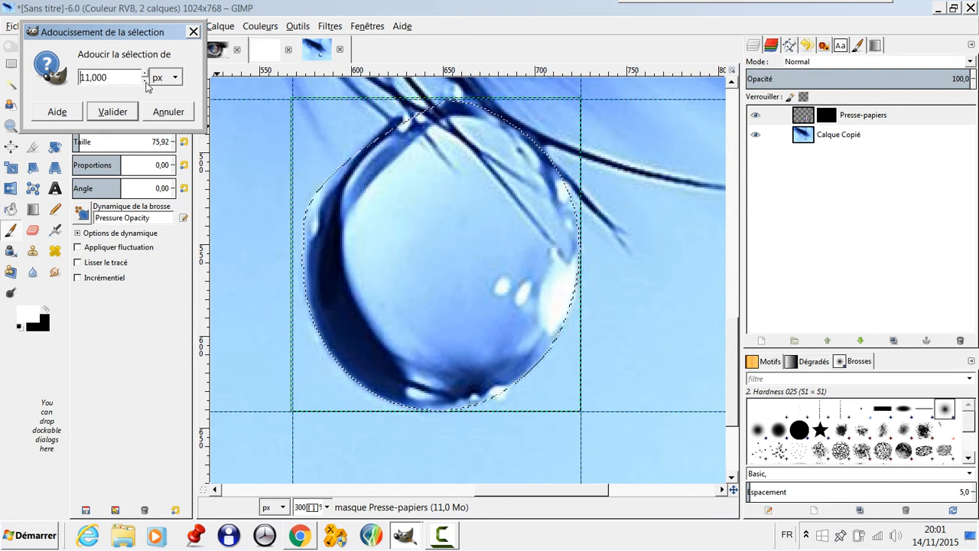
left_click(146, 82)
left_click(145, 82)
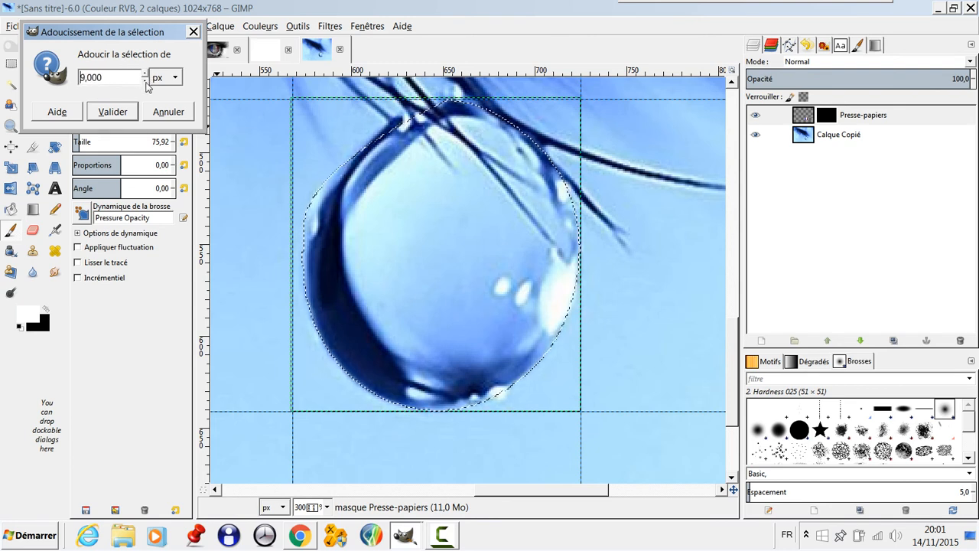
left_click(119, 115)
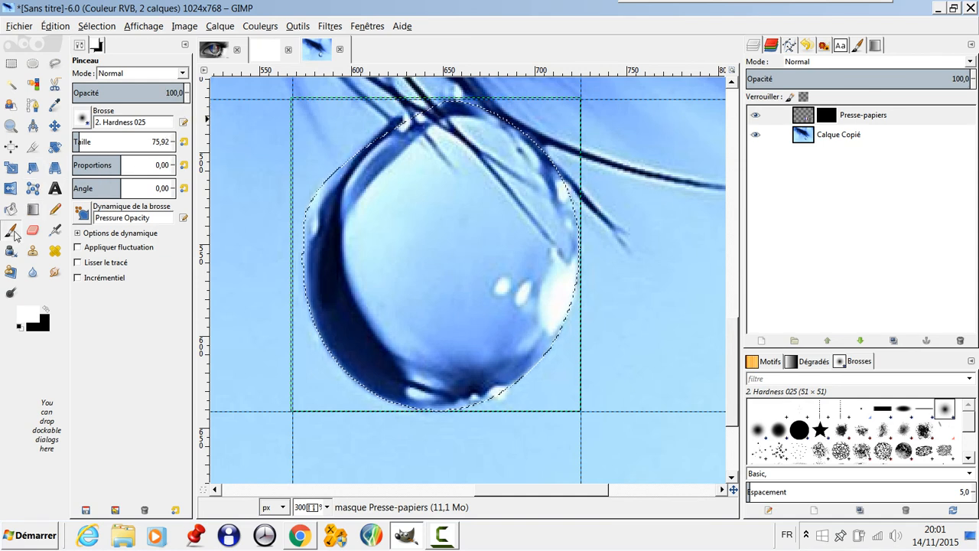
Paint the layer mask white across the feathered selection to reveal the flag sphere, and apply the mask to its layer.
left_click(401, 119)
mouse_move(400, 119)
left_mouse_down()
mouse_move(365, 166)
mouse_move(338, 243)
mouse_move(356, 340)
mouse_move(436, 365)
mouse_move(511, 336)
mouse_move(534, 191)
mouse_move(452, 149)
mouse_move(388, 183)
mouse_move(492, 262)
mouse_move(531, 338)
mouse_move(460, 368)
mouse_move(392, 342)
mouse_move(461, 213)
mouse_move(393, 131)
mouse_move(397, 160)
mouse_move(445, 152)
mouse_move(518, 253)
mouse_move(521, 341)
mouse_move(542, 261)
mouse_move(475, 337)
mouse_move(359, 306)
mouse_move(326, 205)
mouse_move(420, 117)
mouse_move(350, 281)
mouse_move(386, 375)
mouse_move(381, 362)
mouse_move(380, 408)
mouse_move(511, 365)
left_mouse_up()
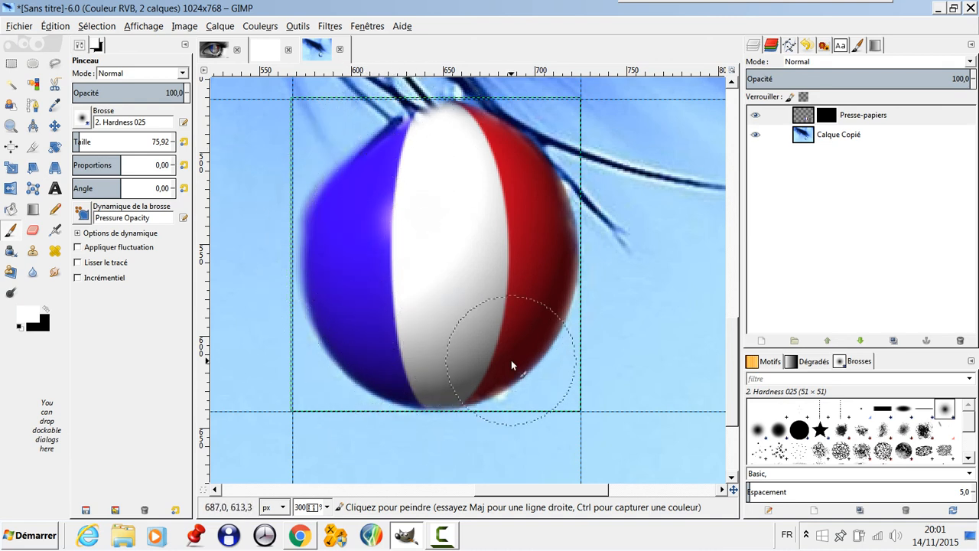
right_click(833, 118)
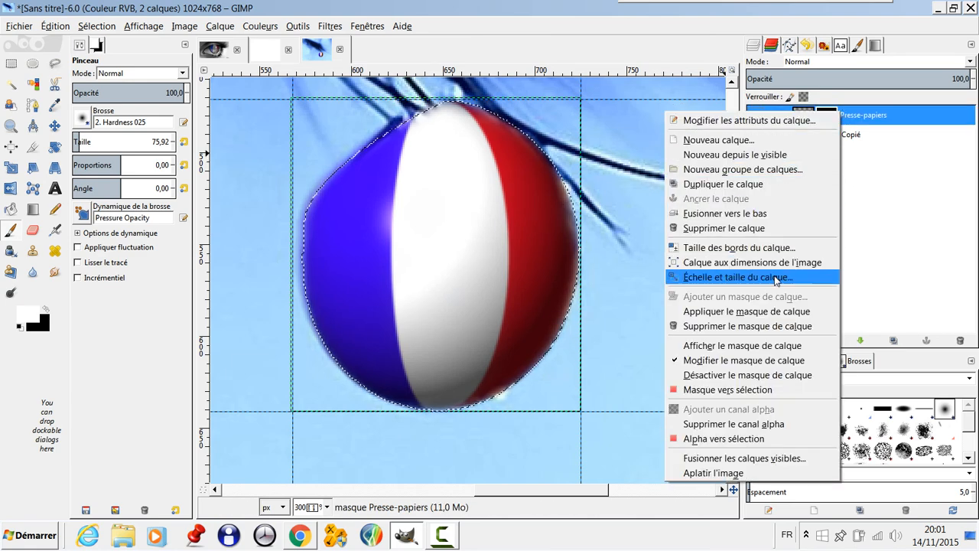
left_click(758, 312)
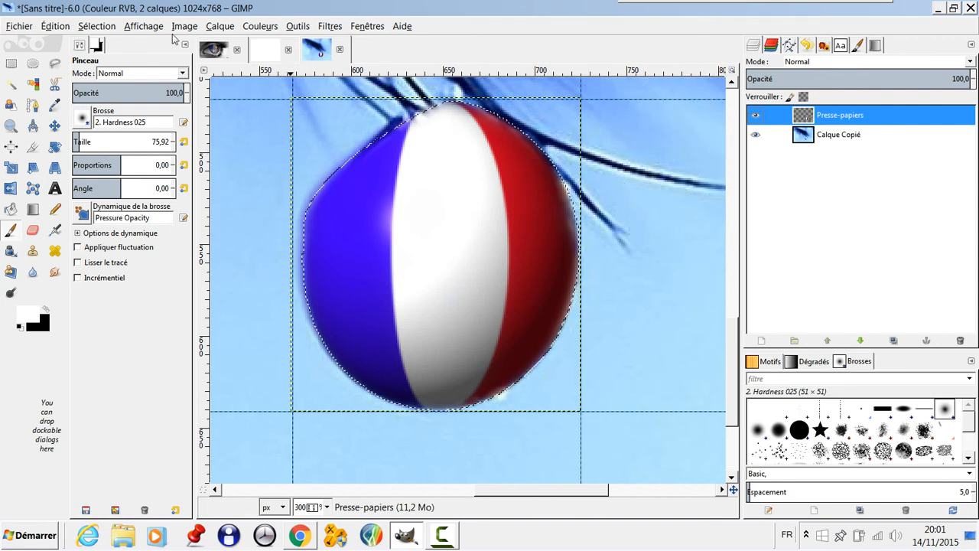
Clear the selection and set the flag sphere layer's blend mode to Multiplier.
left_click(98, 26)
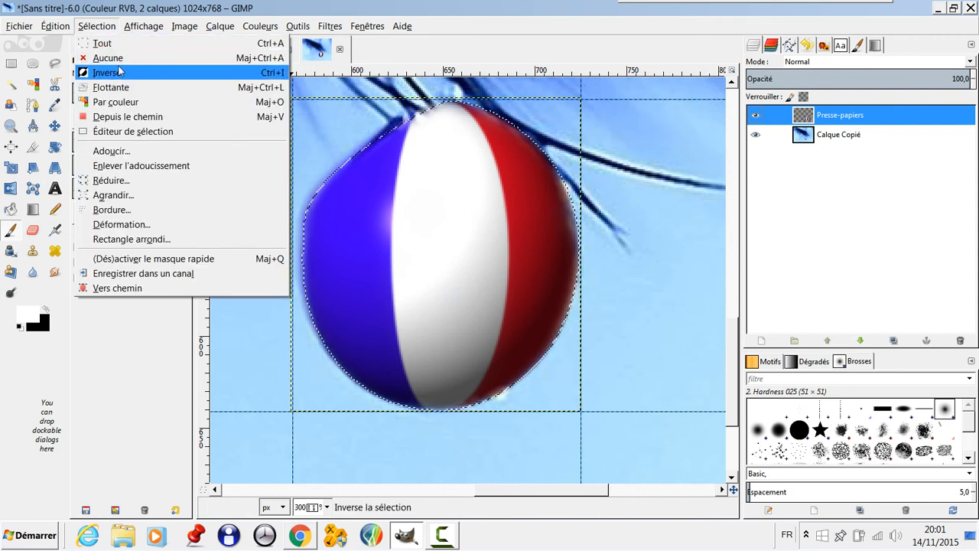
left_click(108, 58)
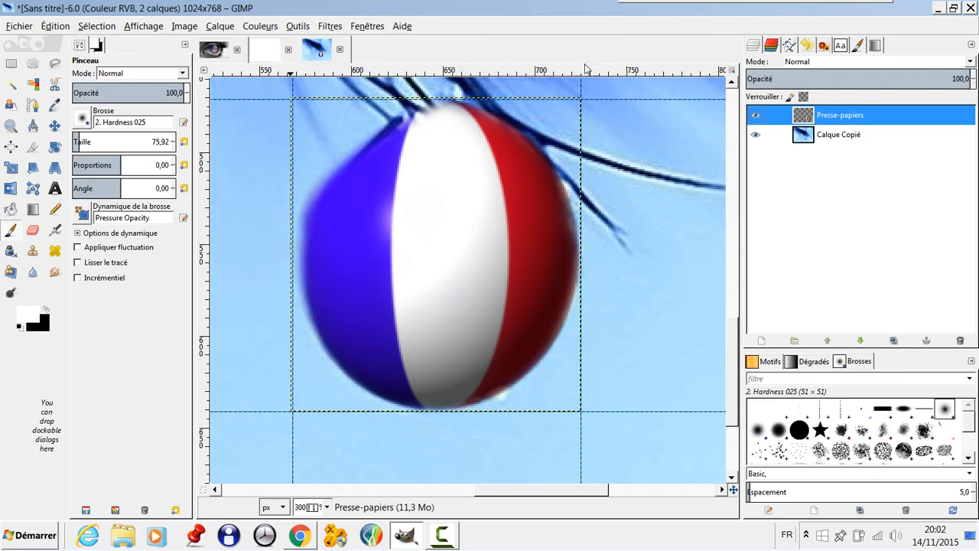
left_click(970, 62)
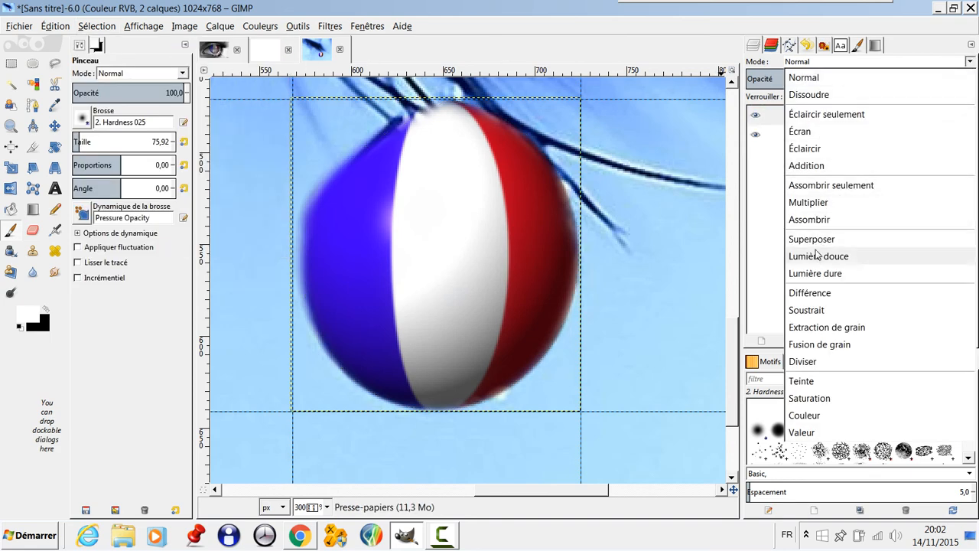
left_click(809, 203)
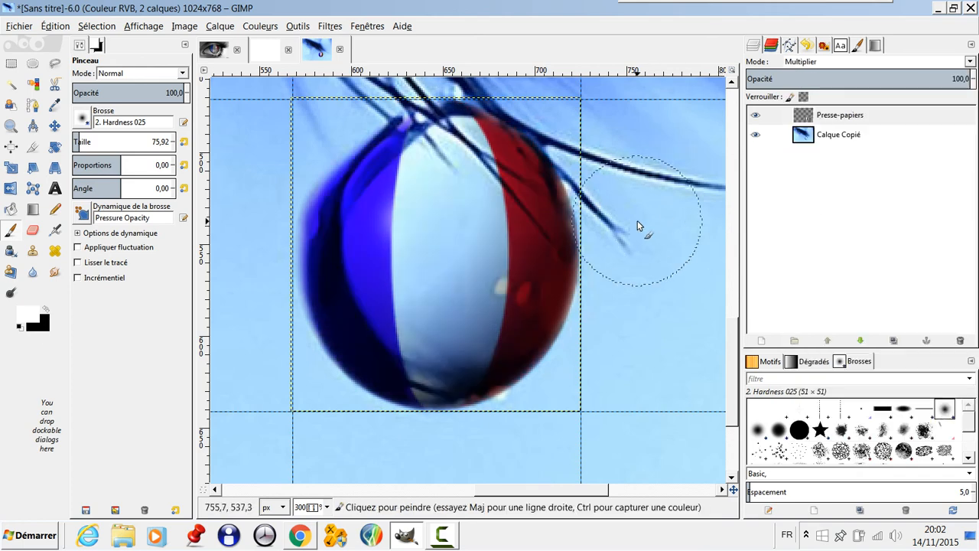
left_click_drag(638, 221, 670, 258)
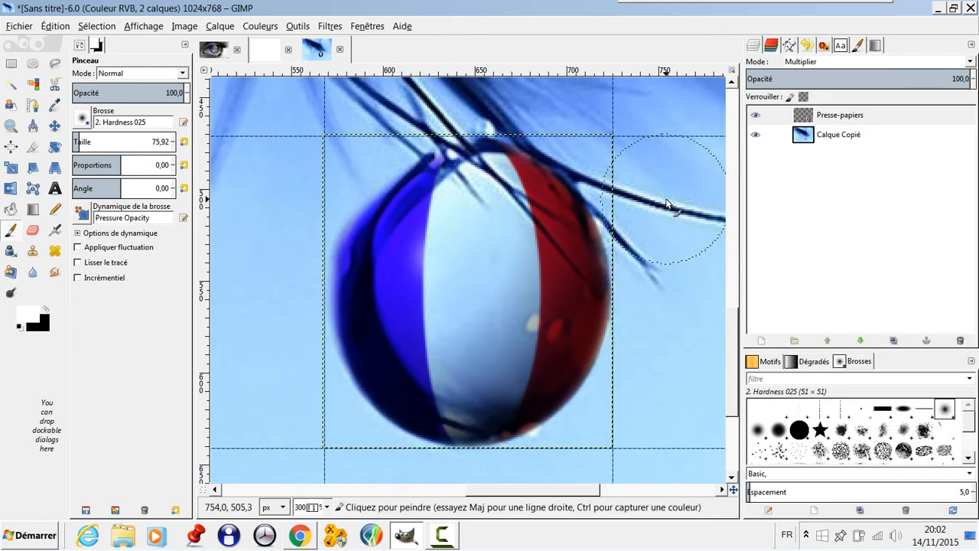
Try the Superposer blend mode on the flag sphere layer with two stacked duplicates, and delete both duplicates.
left_click(969, 65)
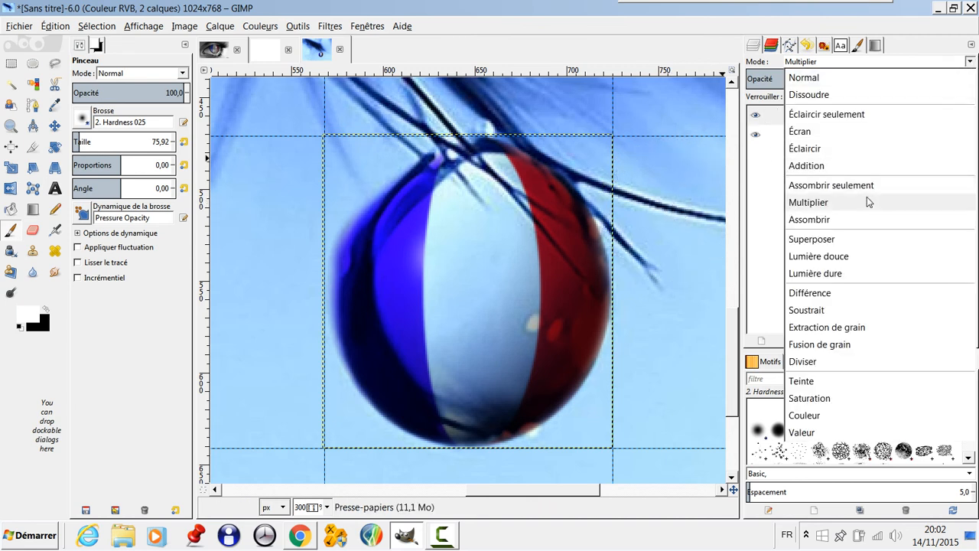
left_click(827, 241)
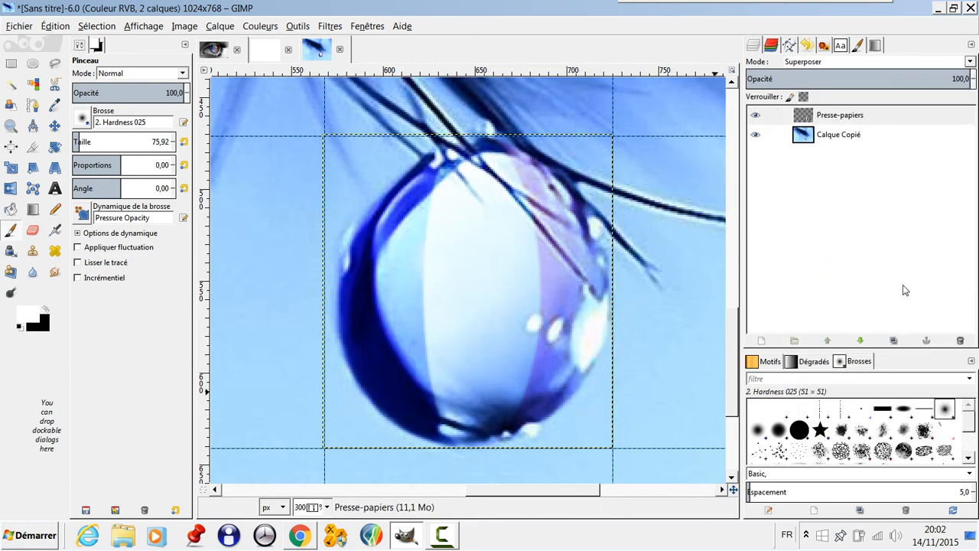
left_click(894, 342)
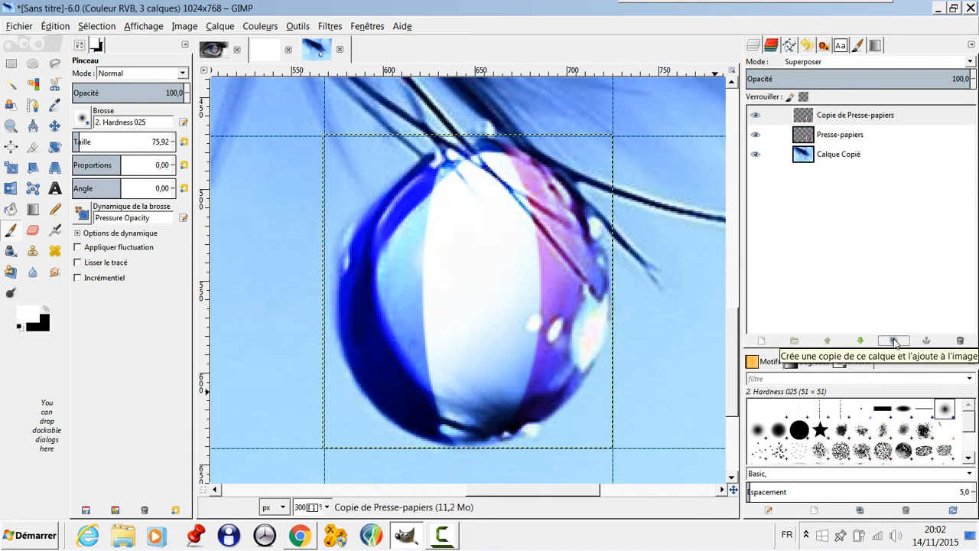
left_click(894, 342)
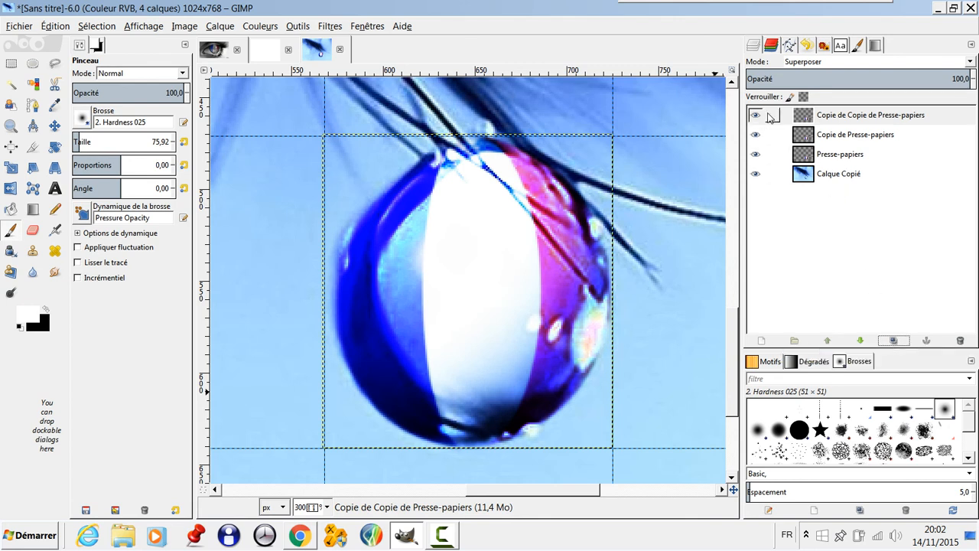
left_click(960, 342)
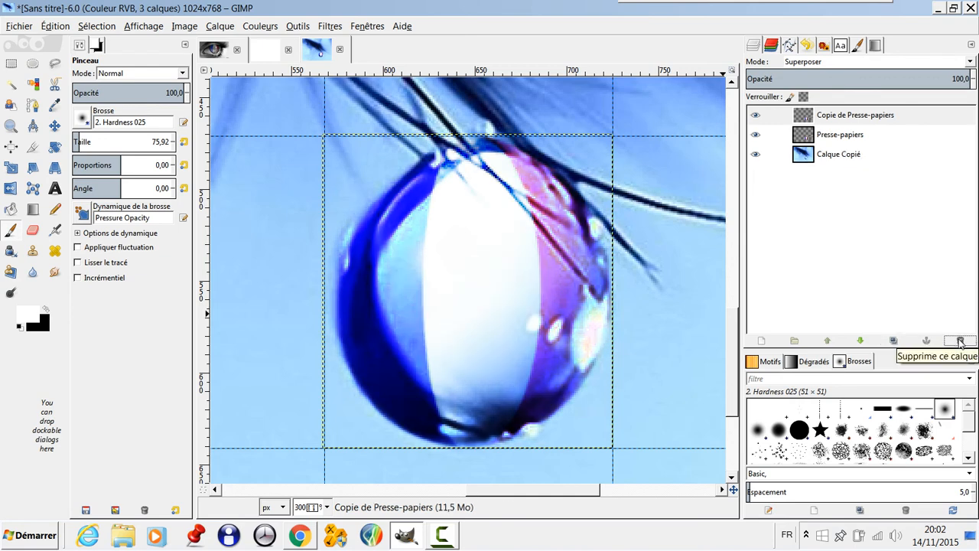
left_click(960, 341)
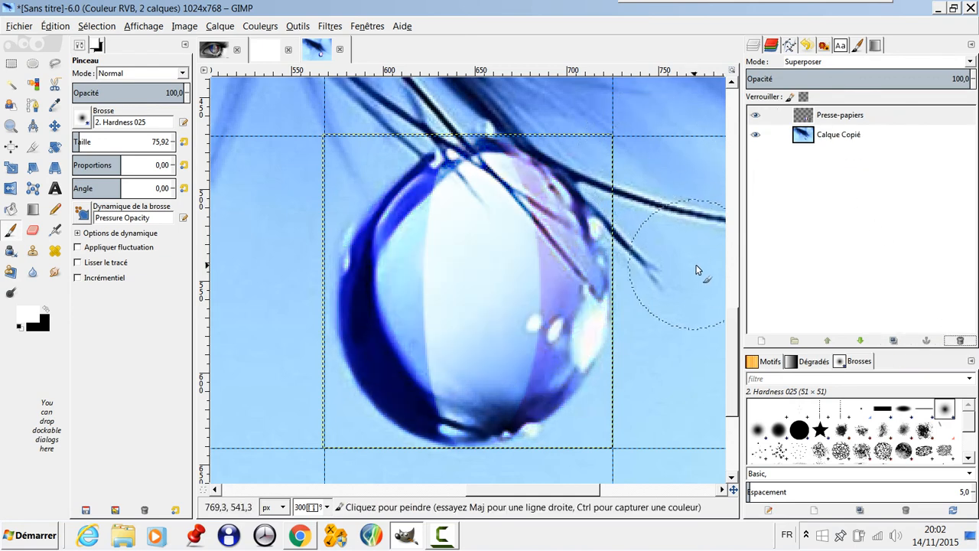
Return the flag sphere layer's blend mode to Multiplier and check the teardrop within the whole eyelash photo.
left_click(969, 62)
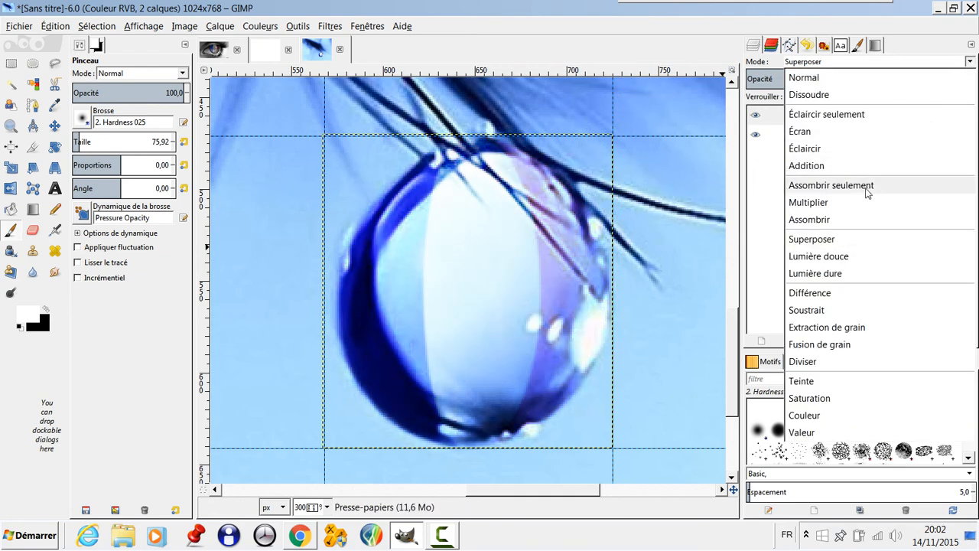
left_click(842, 206)
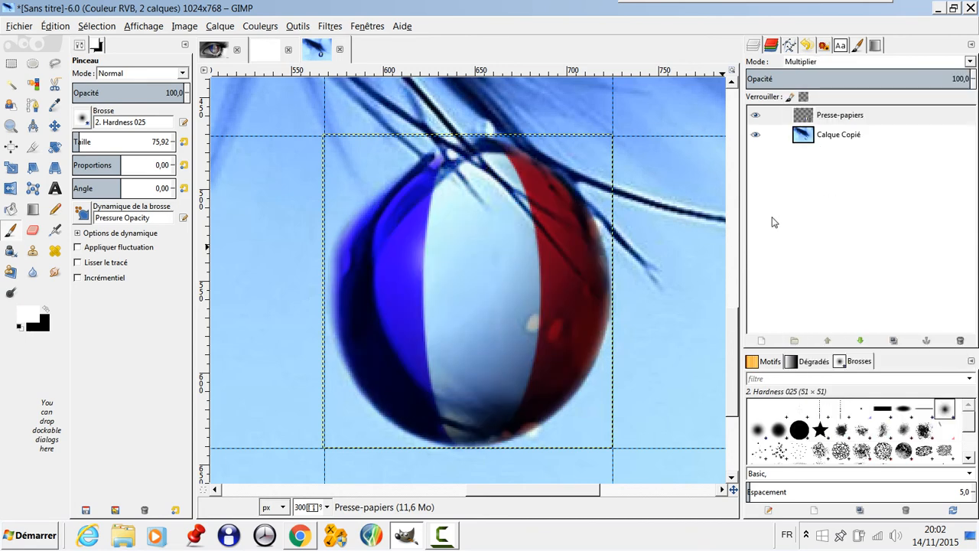
scroll(624, 218, "down", 1)
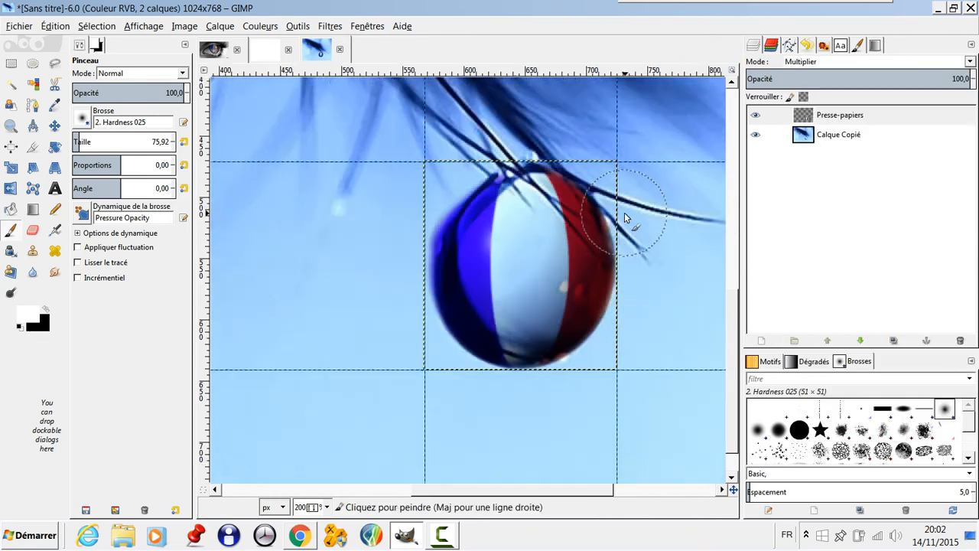
scroll(624, 218, "down", 1)
scroll(631, 260, "up", 4)
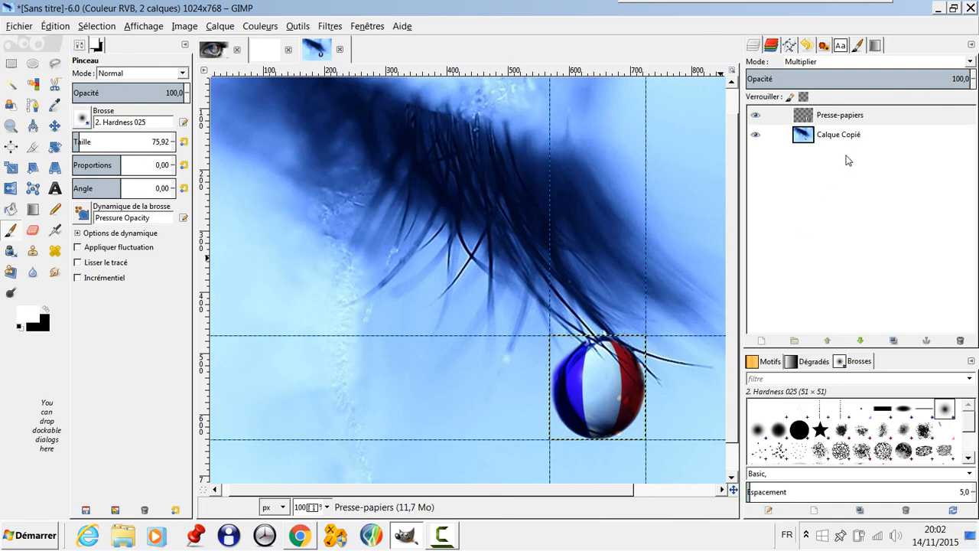
Try a steeper value curve on the flag sphere layer by moving both endpoints inward in Curves, and reset the curve.
left_click(821, 122)
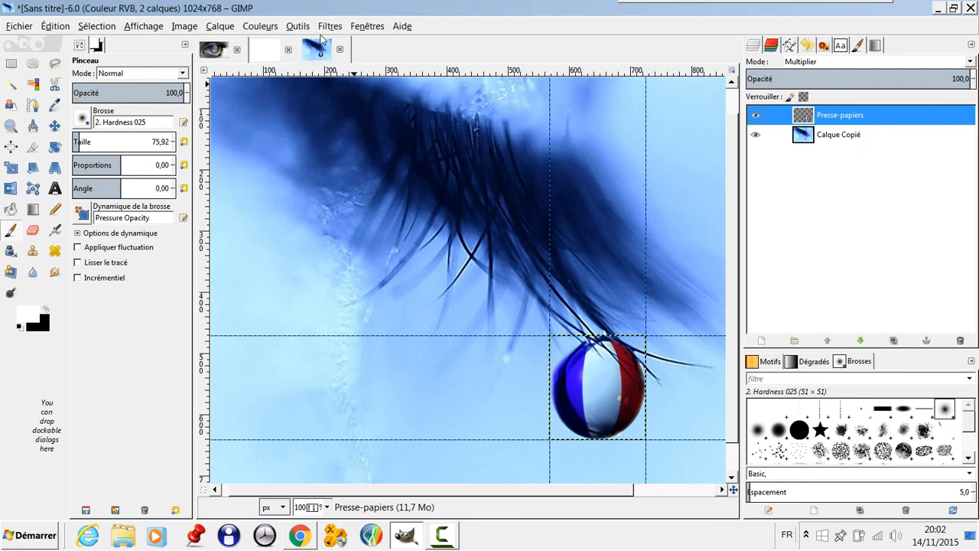
left_click(260, 26)
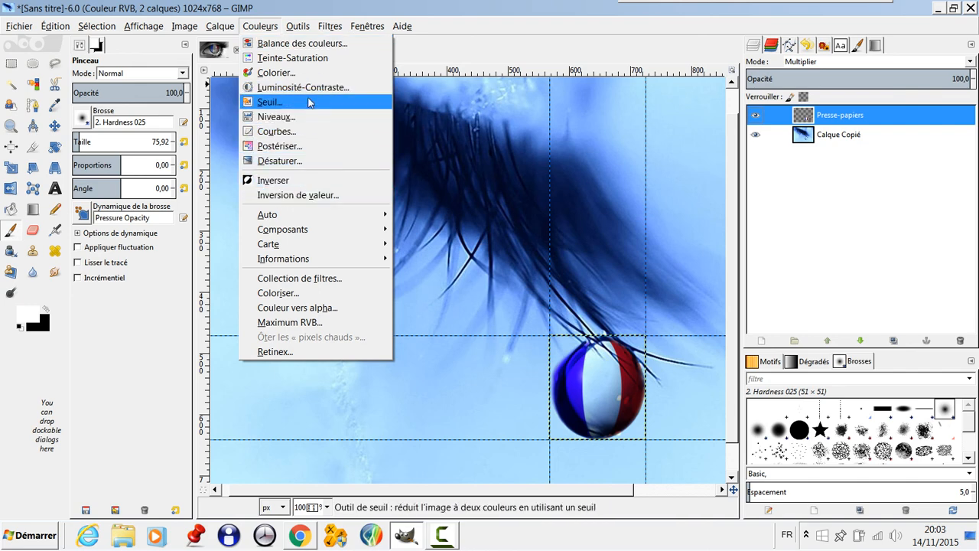
left_click(277, 132)
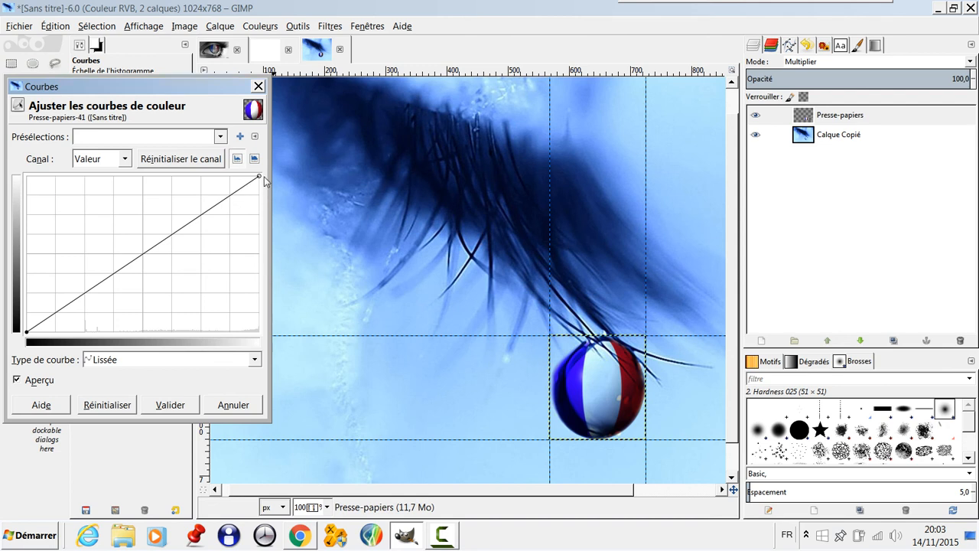
left_click_drag(259, 177, 167, 158)
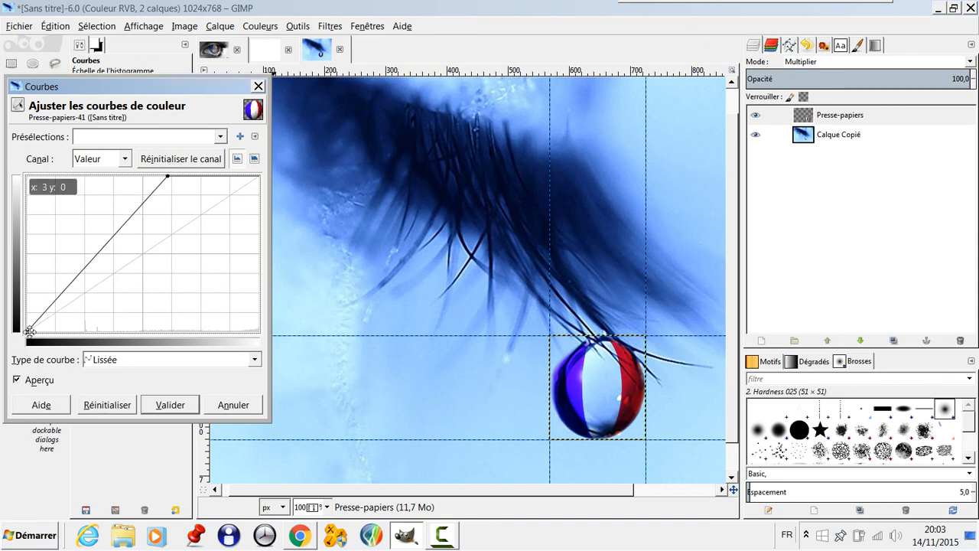
left_click_drag(27, 330, 49, 332)
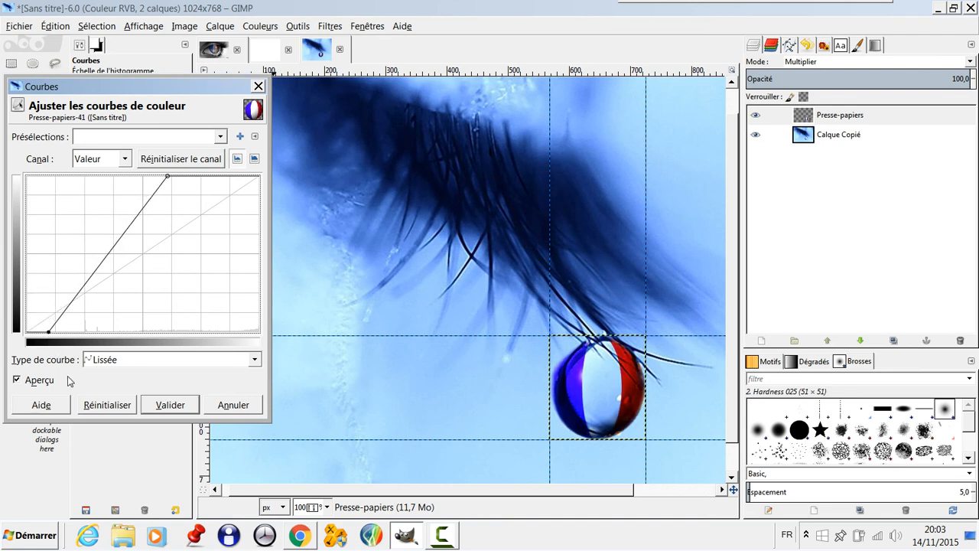
left_click(107, 404)
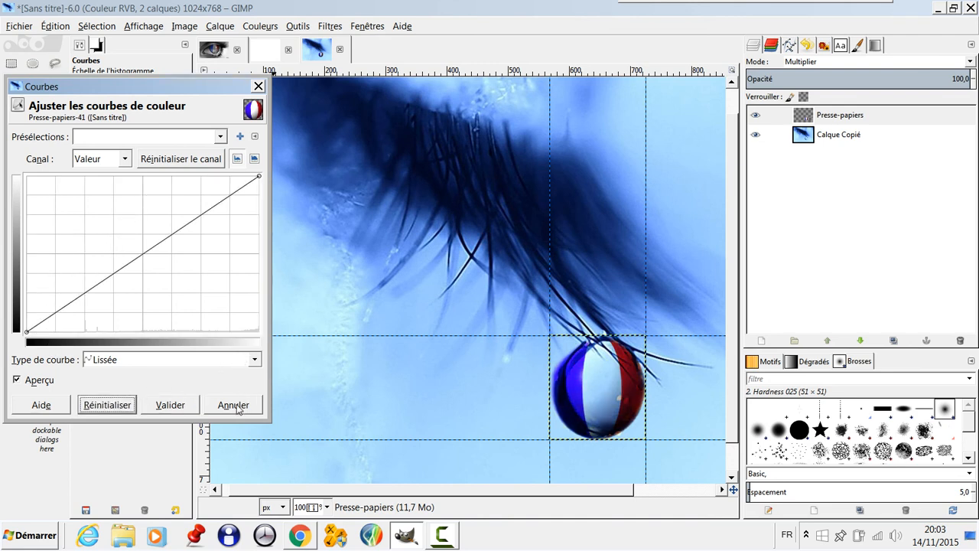
left_click(169, 405)
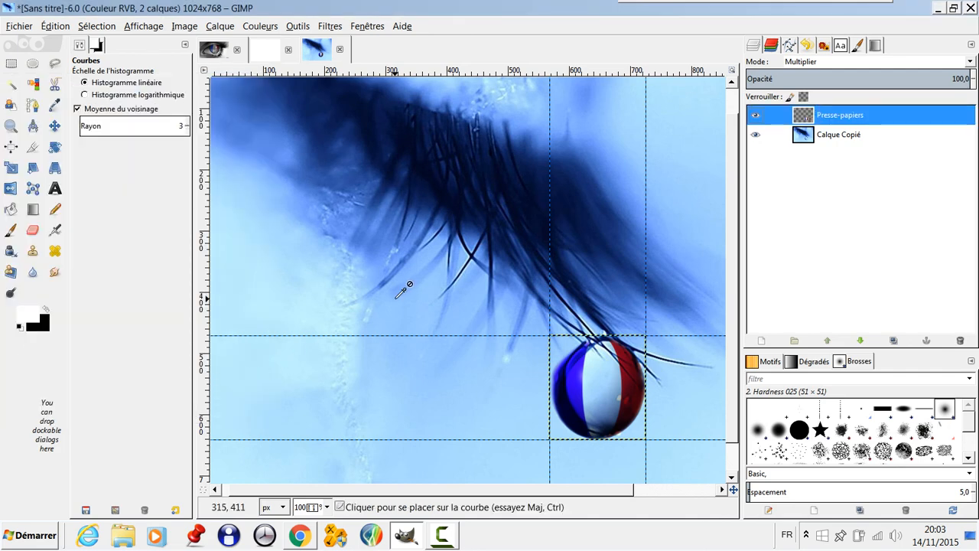
Remove the two vertical guides beside the teardrop with the Move tool.
scroll(444, 306, "down", 2)
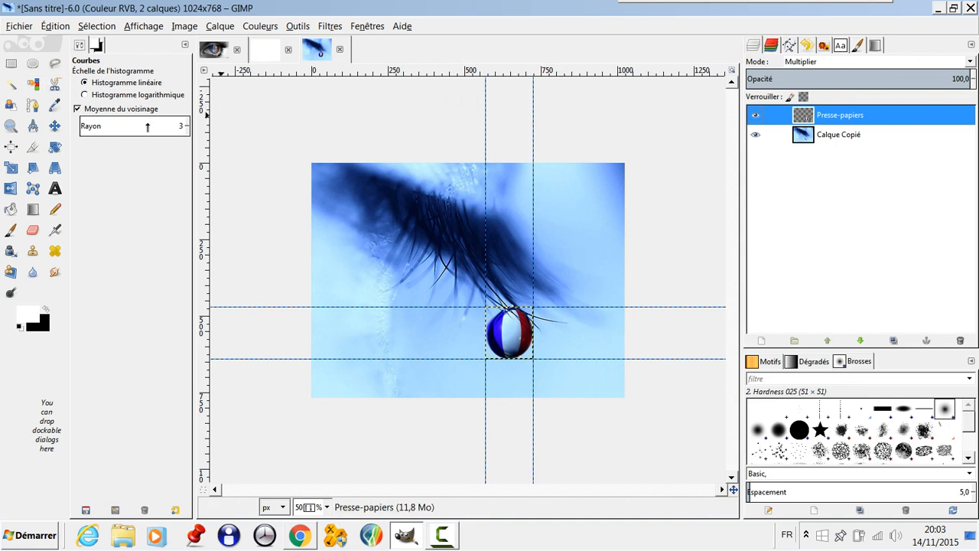
left_click(54, 125)
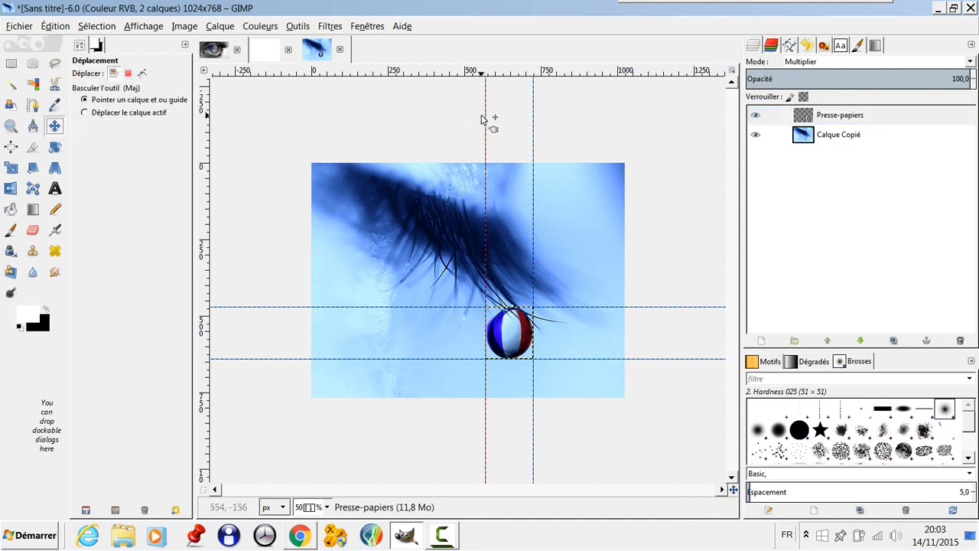
left_click_drag(484, 116, 276, 130)
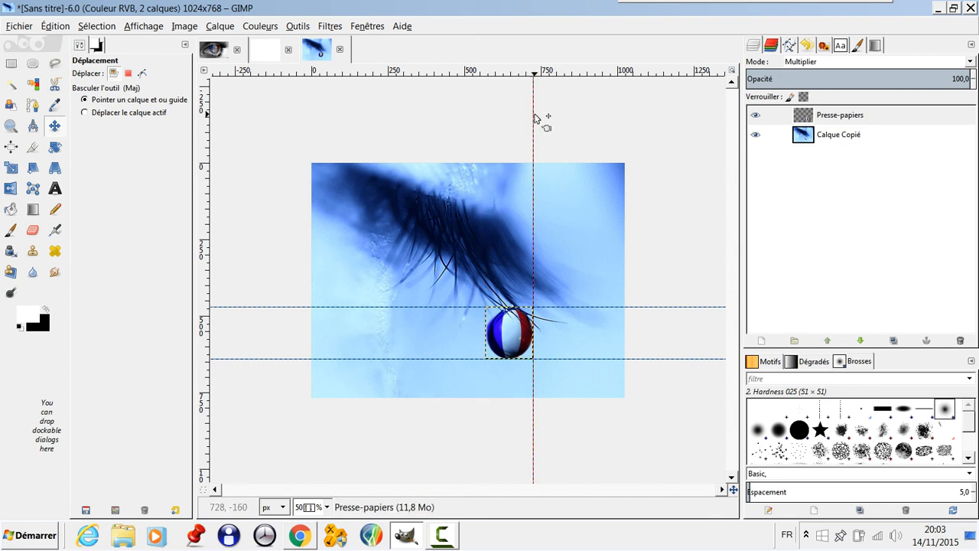
left_click_drag(534, 116, 198, 121)
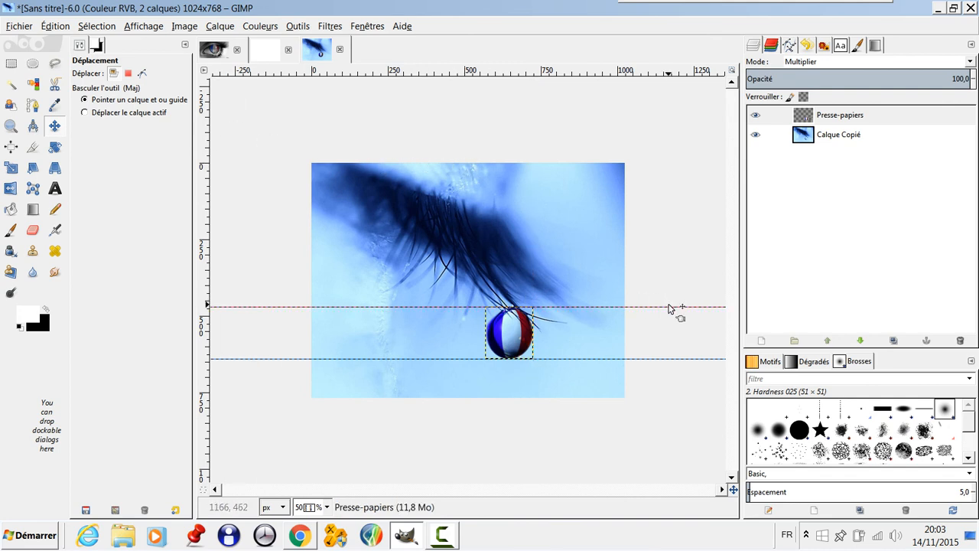
Remove the two horizontal guides above and below the teardrop with the Move tool.
left_click_drag(669, 308, 630, 68)
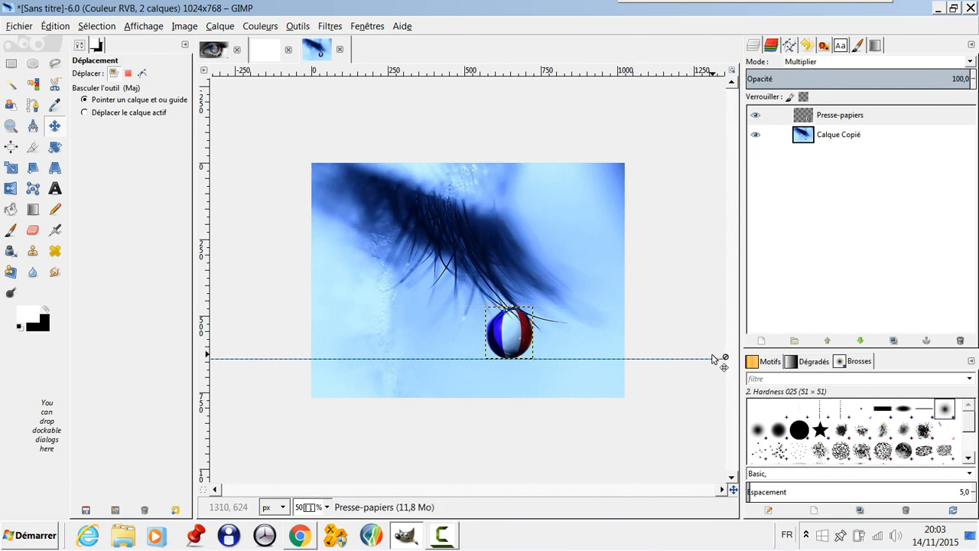
left_click_drag(707, 366, 687, 72)
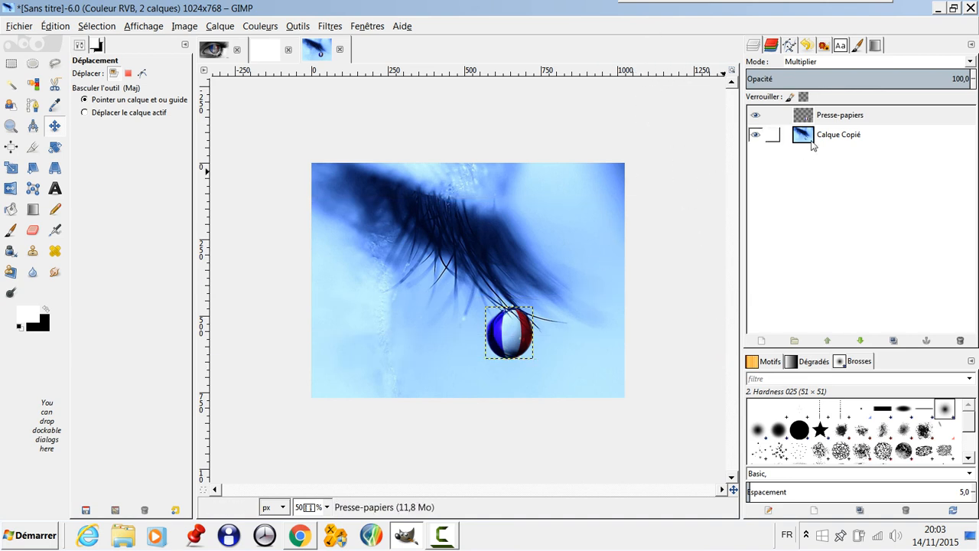
Create a new layer from the visible image above the flag sphere layer, hide the two layers beneath it, and check the teardrop.
right_click(821, 122)
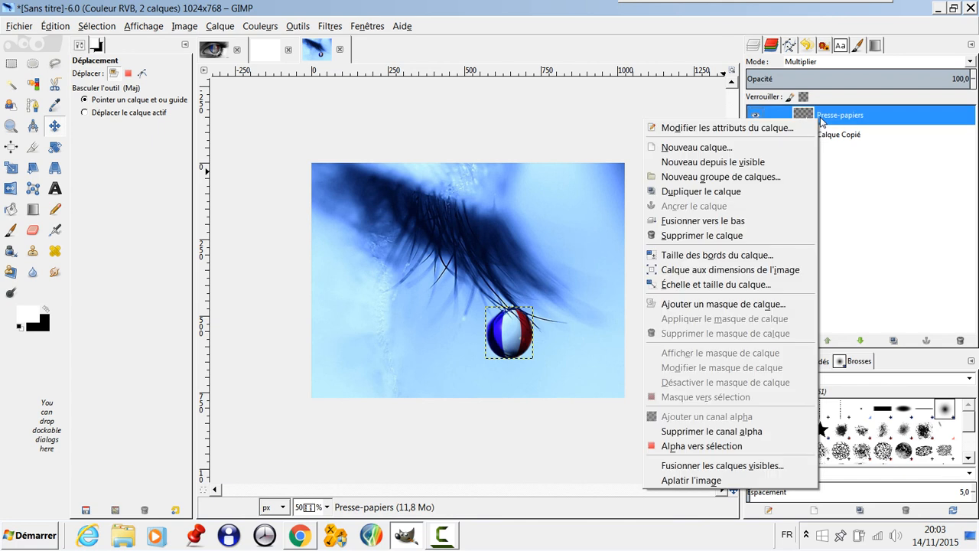
left_click(755, 163)
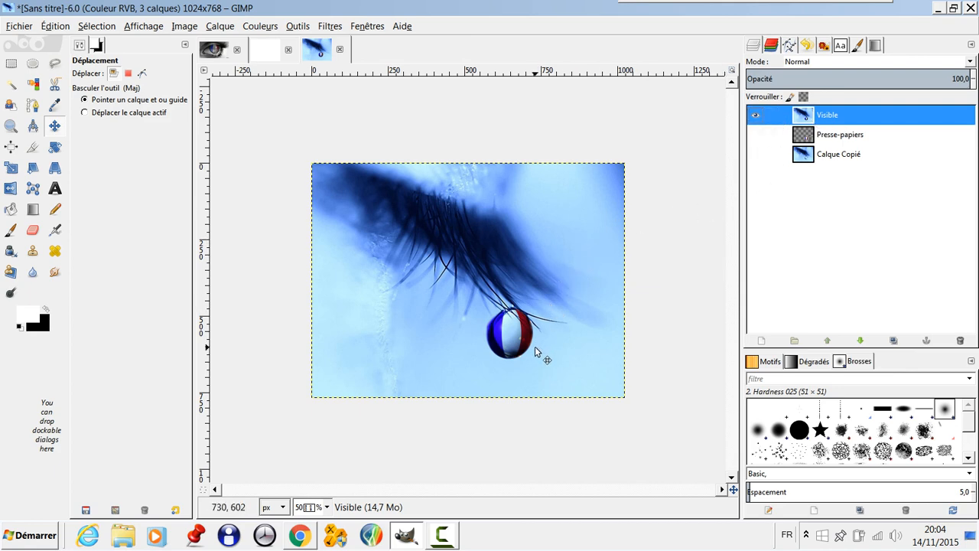
scroll(525, 344, "up", 5)
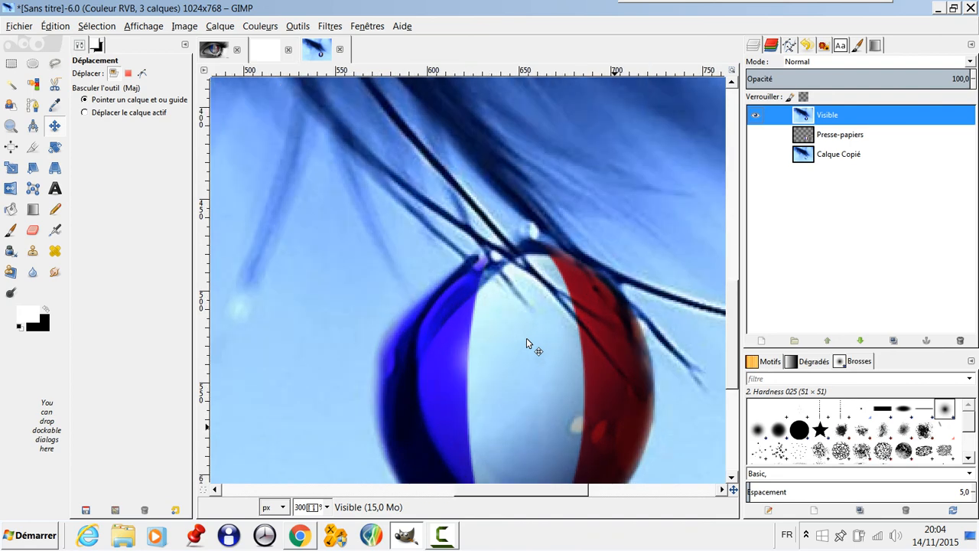
scroll(527, 344, "down", 5)
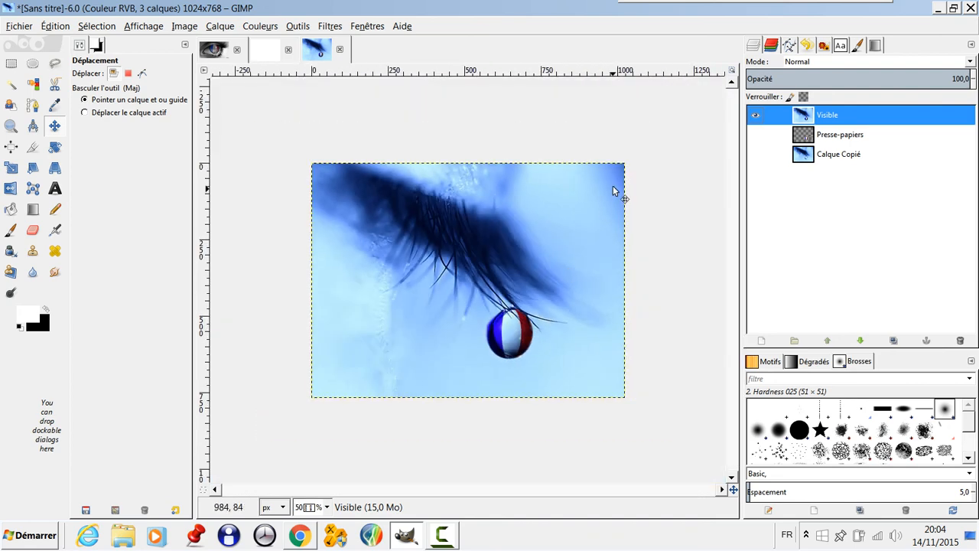
Review the flag-coloured iris in the black-and-white eye image, up close and as a whole, and compare it with the eyelash image.
left_click(217, 50)
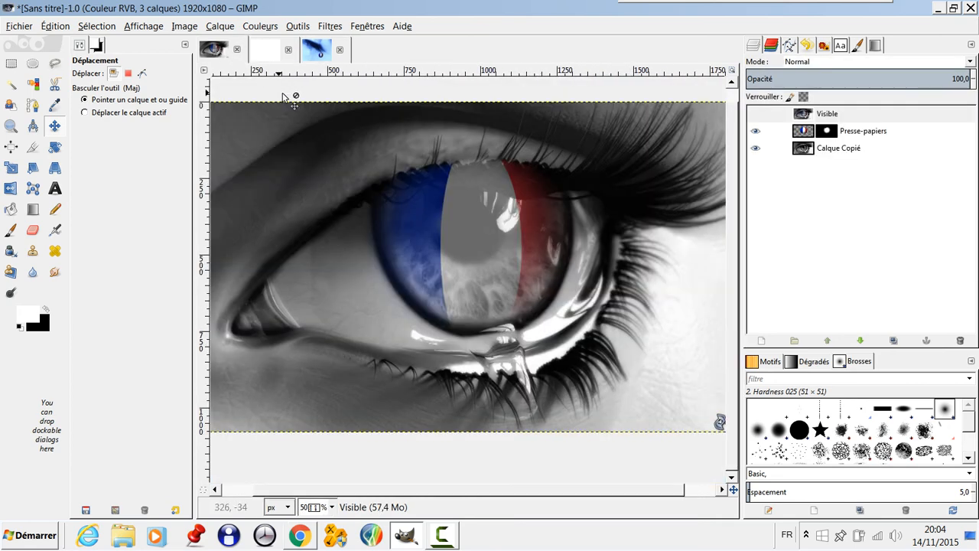
scroll(540, 225, "up", 2)
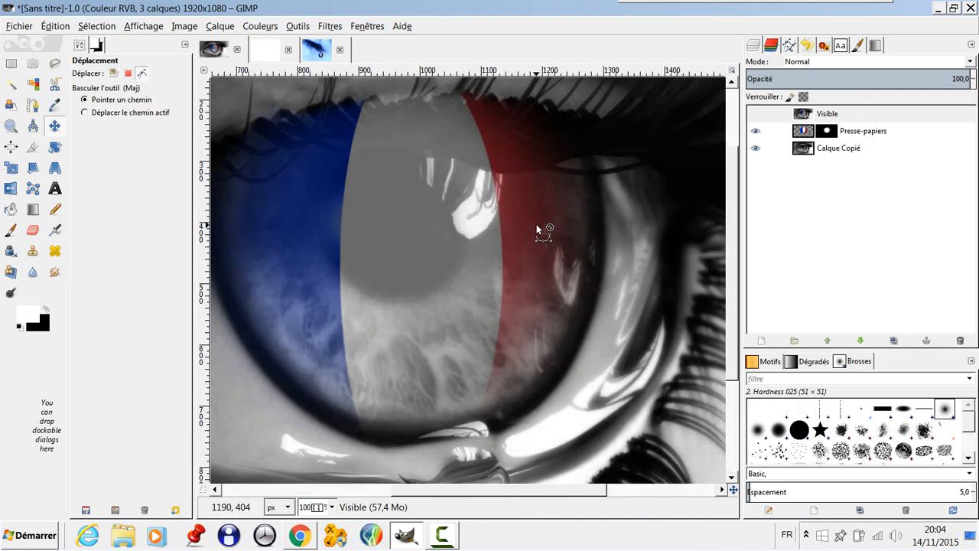
scroll(535, 223, "down", 1)
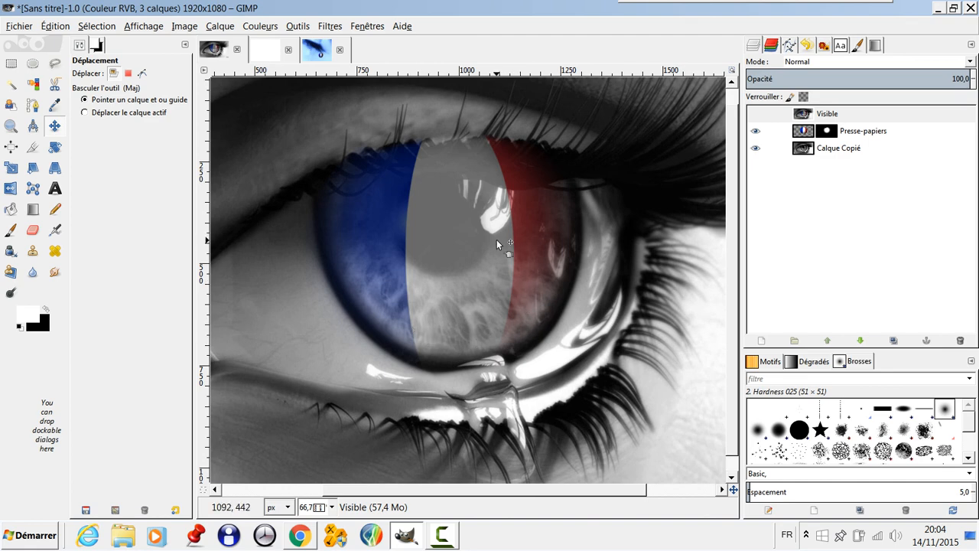
scroll(496, 239, "down", 2)
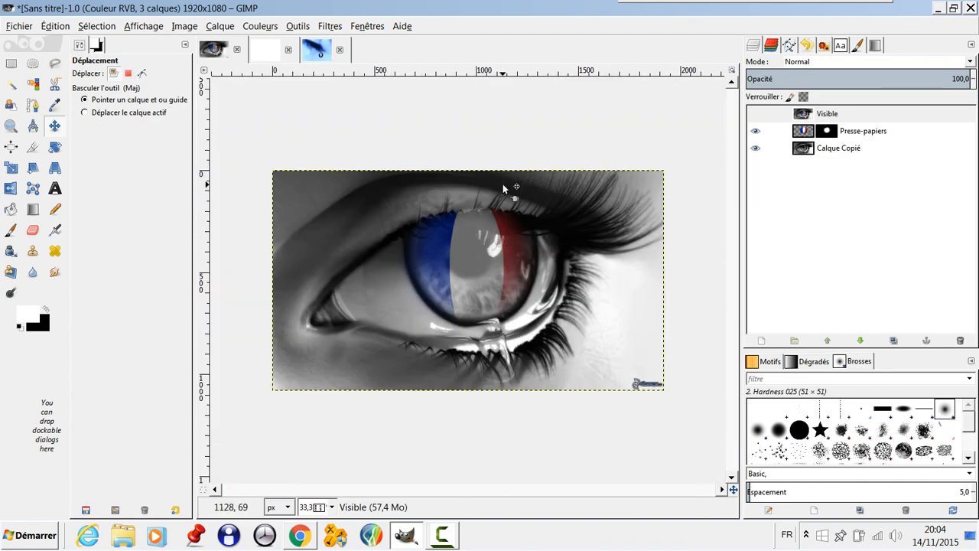
left_click(315, 50)
left_click(226, 52)
Examine the watermark logo in the corner of the eye photo, check the whole picture, and return to the eyelash image.
scroll(657, 397, "up", 3)
left_click_drag(657, 398, 649, 335)
scroll(650, 338, "up", 3)
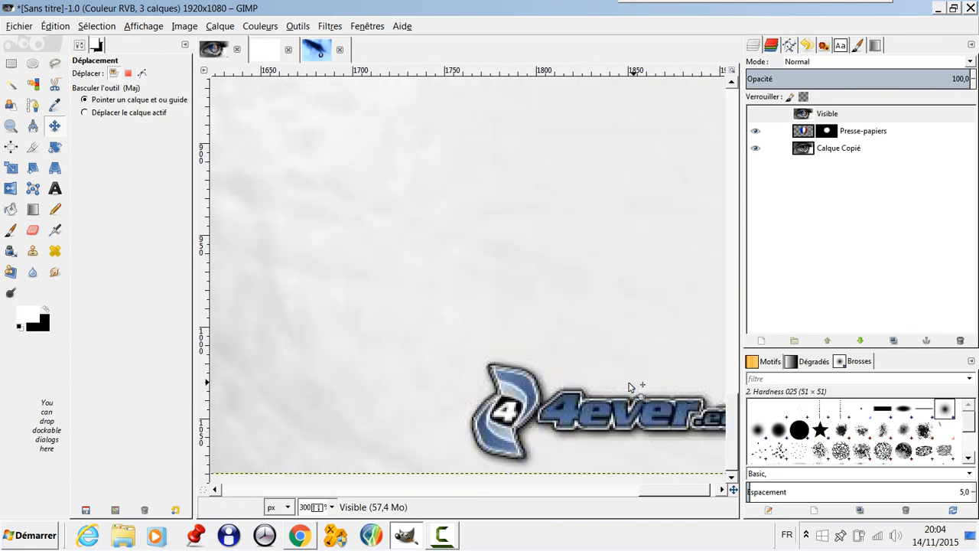
left_click_drag(601, 360, 524, 334)
scroll(526, 331, "down", 5)
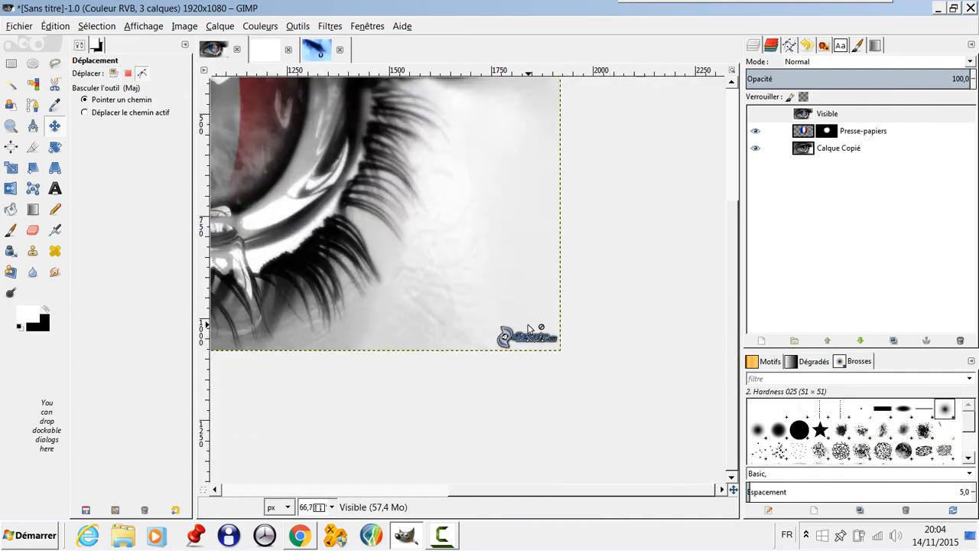
scroll(528, 329, "down", 2)
scroll(530, 327, "up", 1)
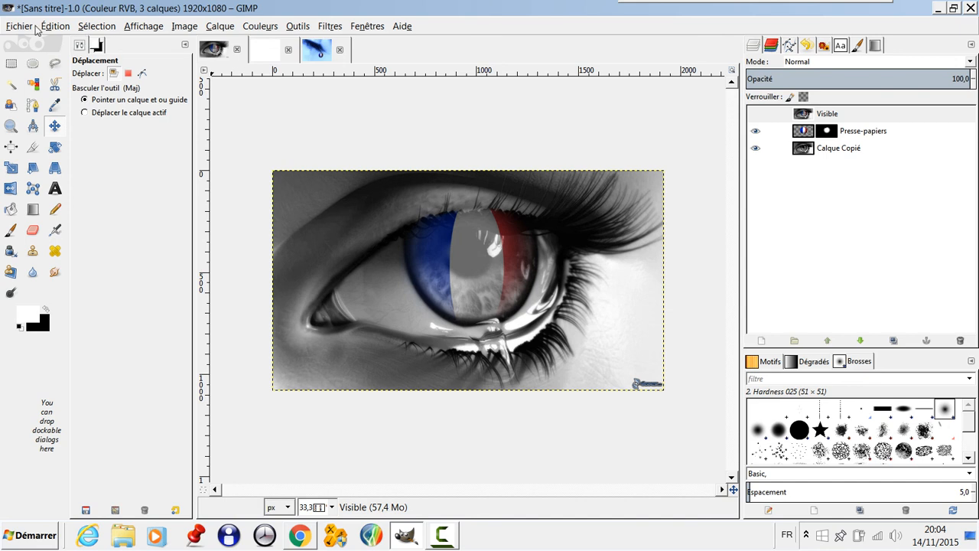
left_click(326, 55)
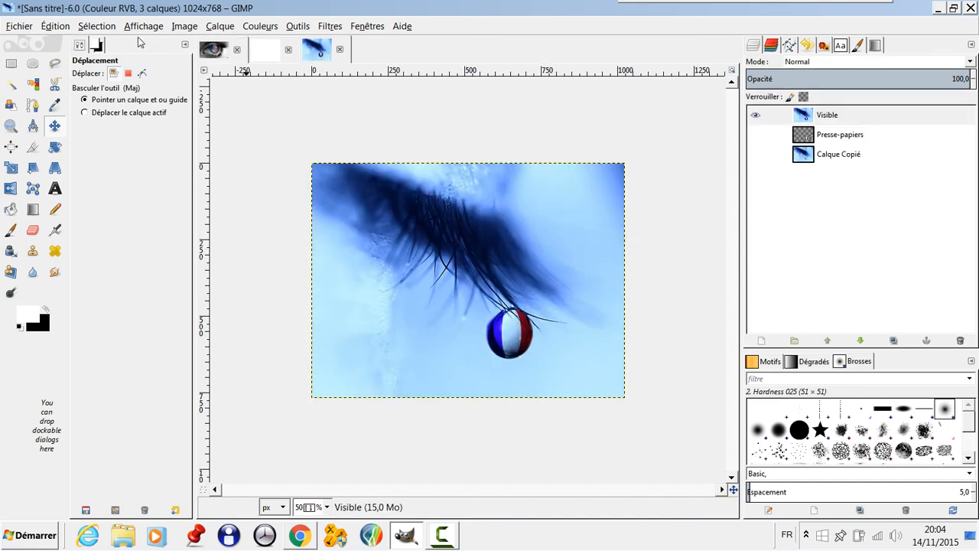